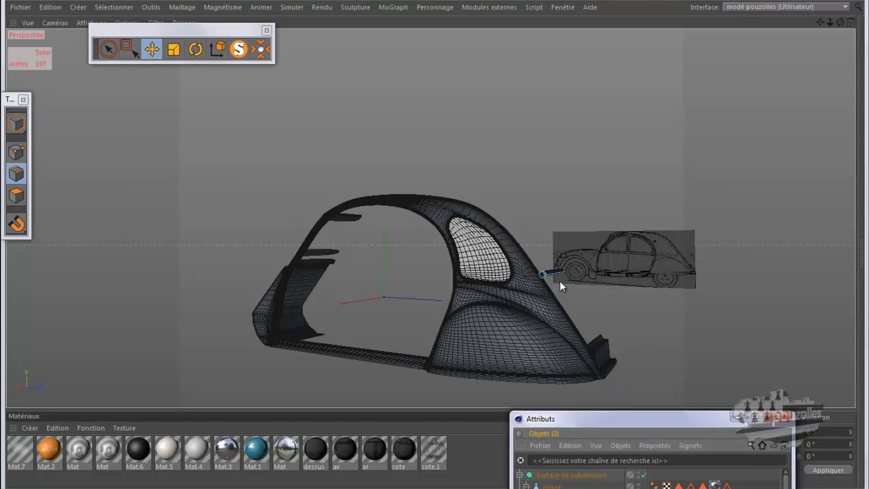
# Assign the teal material Mat.1 to the caisse body object.
pyautogui.scroll(10, 556, 280)
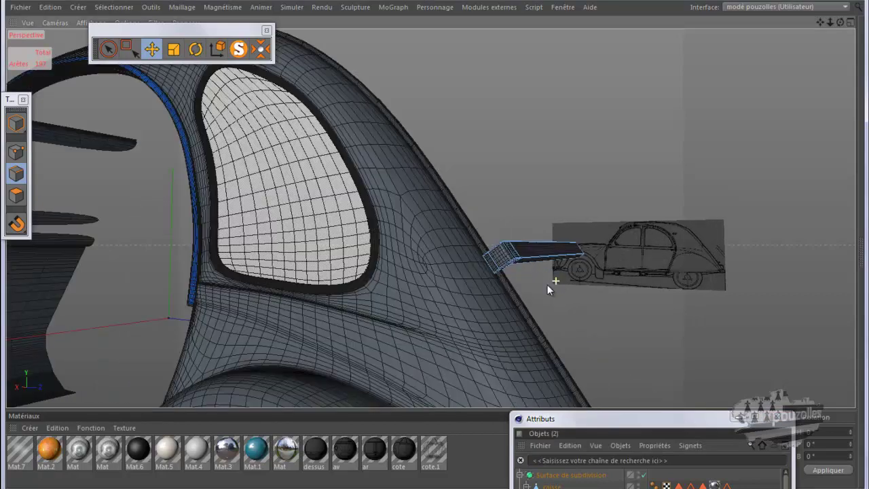
pyautogui.scroll(-2, 547, 288)
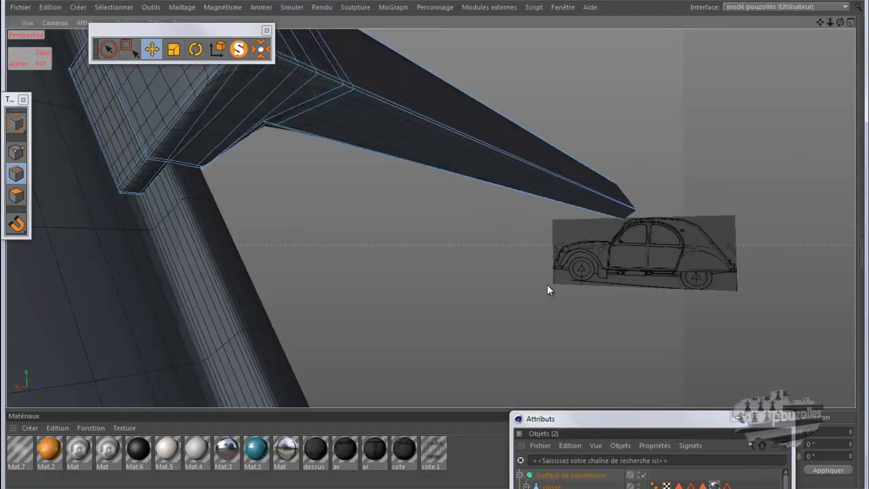
pyautogui.scroll(-3, 547, 285)
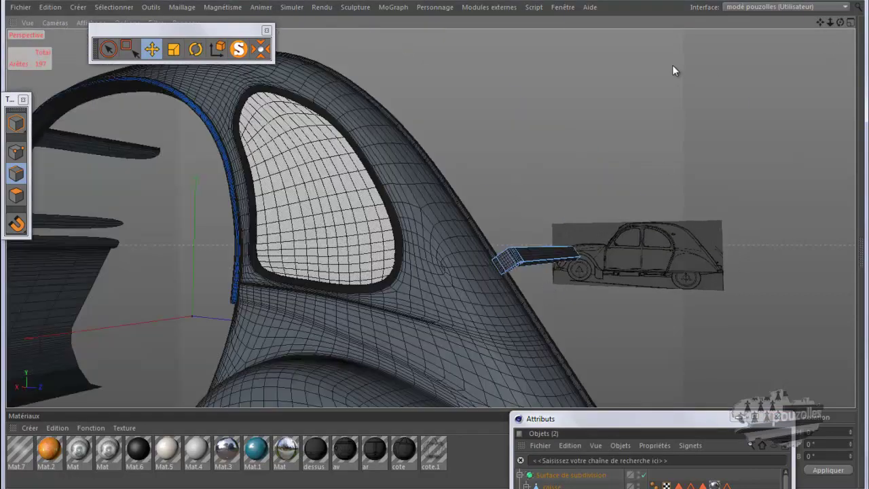
pyautogui.scroll(-5, 671, 69)
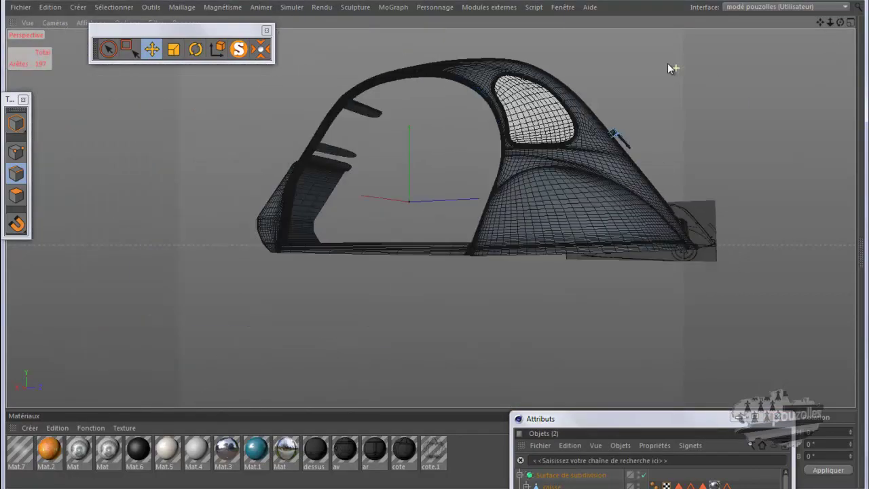
pyautogui.moveTo(820, 23); pyautogui.dragTo(437, 244)
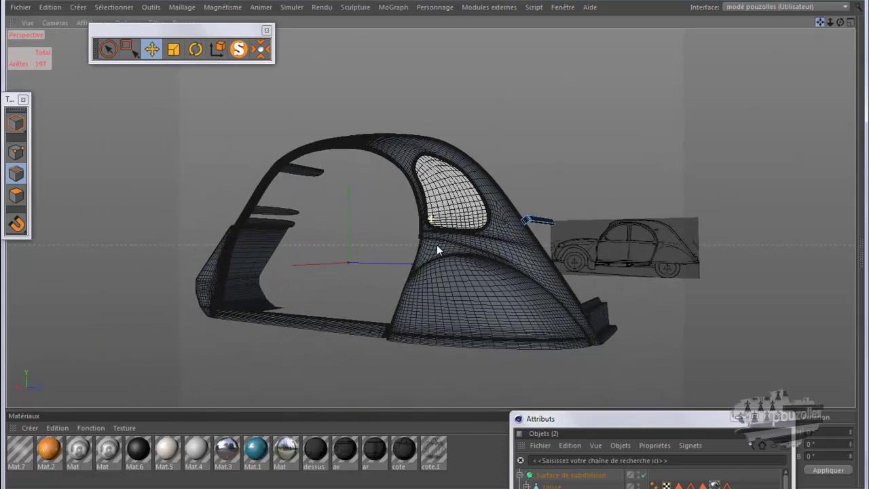
pyautogui.moveTo(839, 23); pyautogui.dragTo(433, 244)
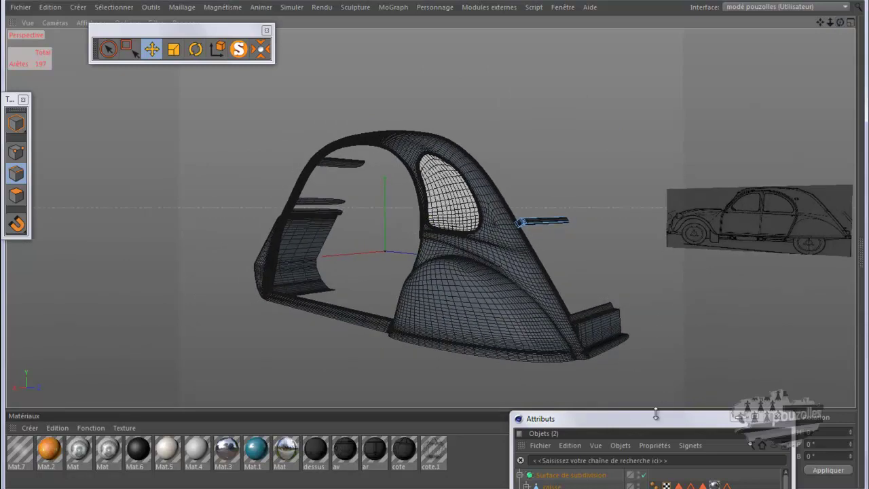
pyautogui.moveTo(656, 416); pyautogui.dragTo(686, 111)
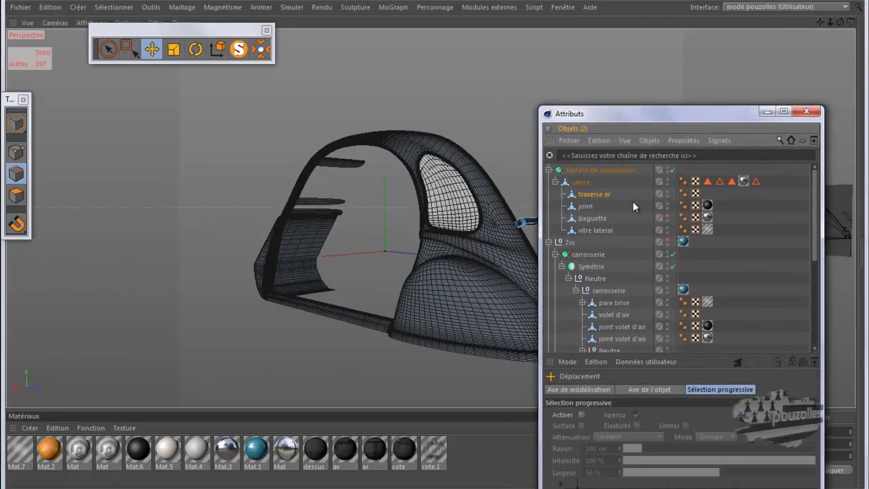
pyautogui.moveTo(685, 247); pyautogui.dragTo(707, 181)
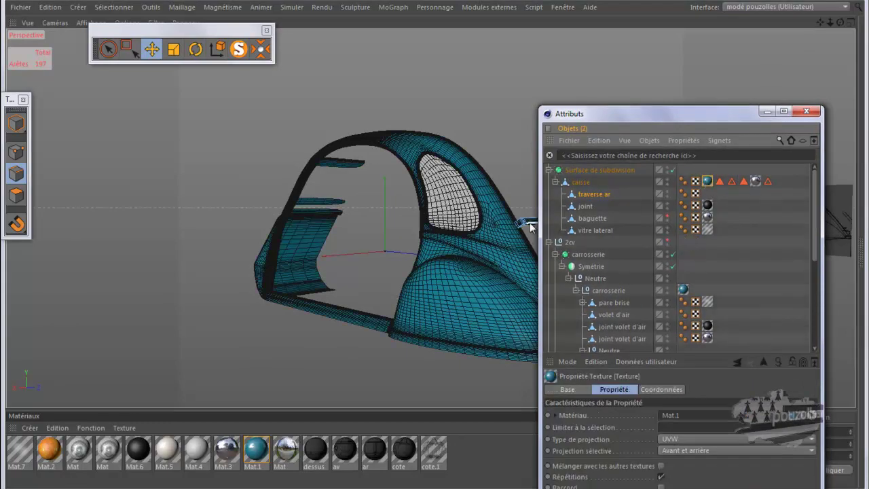
# Create a new material with 0004-brushed-aluminium-metal-texture-hr.jpg as its colour texture, copying the image into the project.
pyautogui.doubleClick(479, 455)
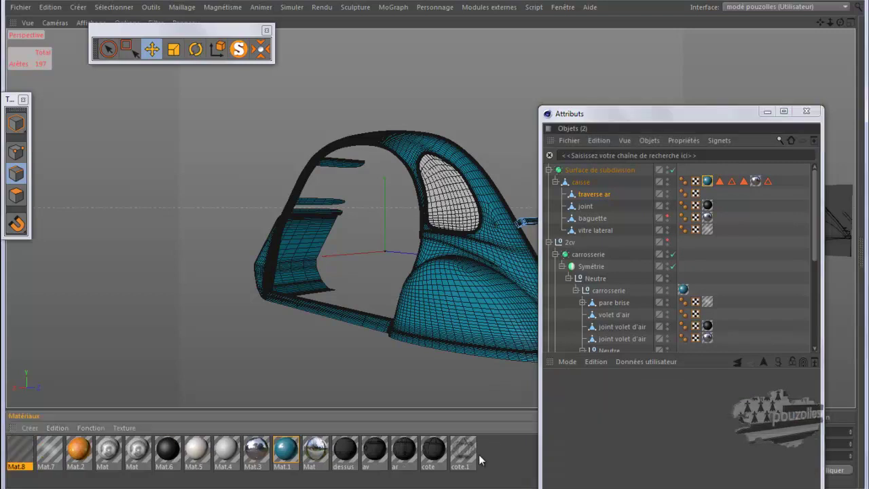
pyautogui.doubleClick(19, 450)
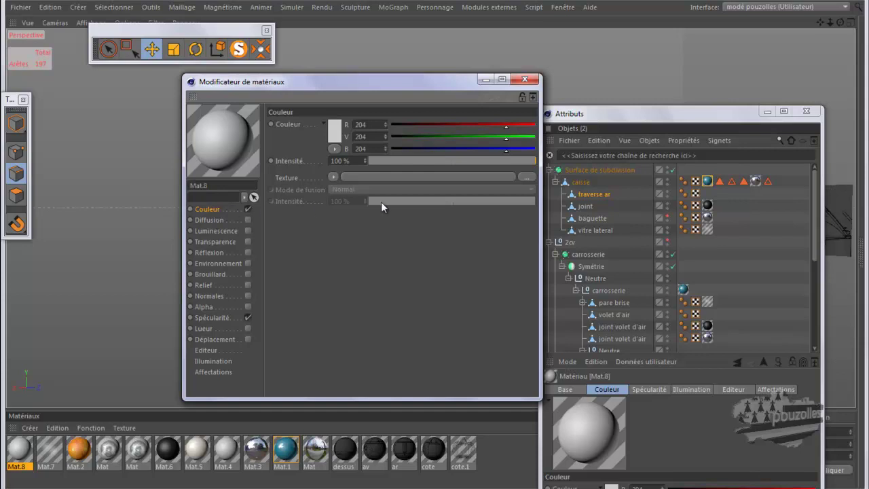
pyautogui.click(526, 177)
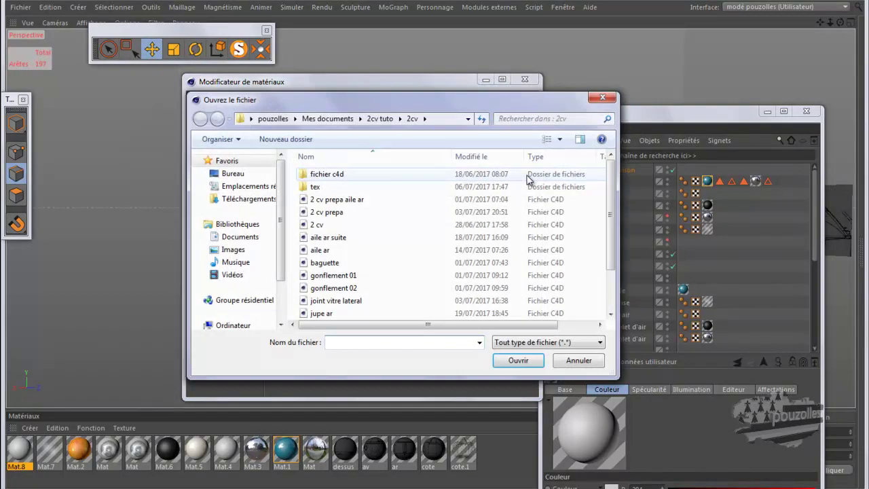
pyautogui.click(380, 120)
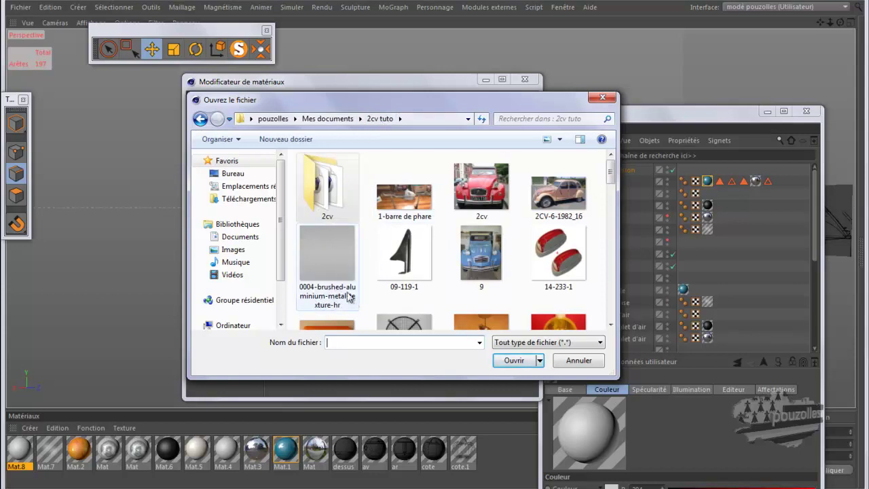
pyautogui.doubleClick(321, 253)
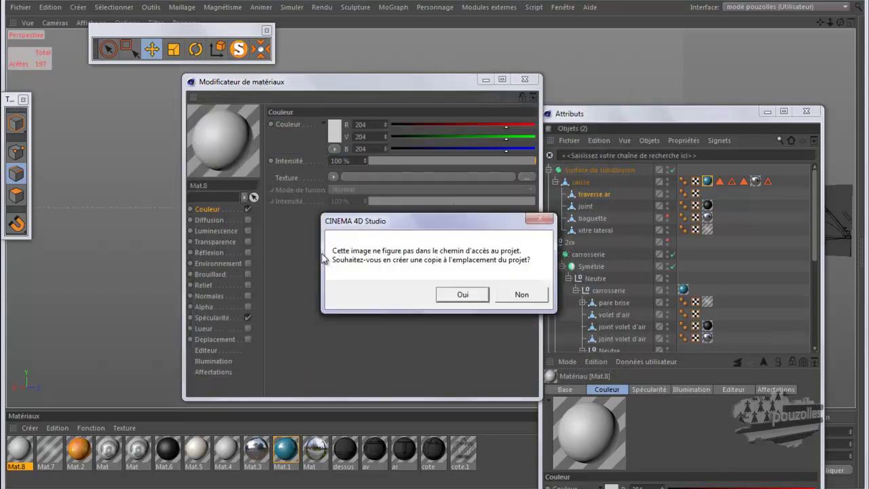
pyautogui.click(473, 298)
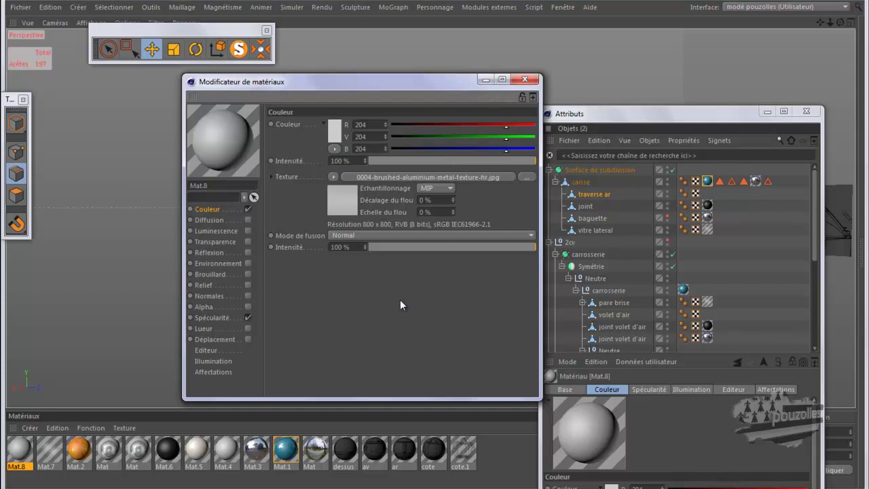
pyautogui.click(524, 79)
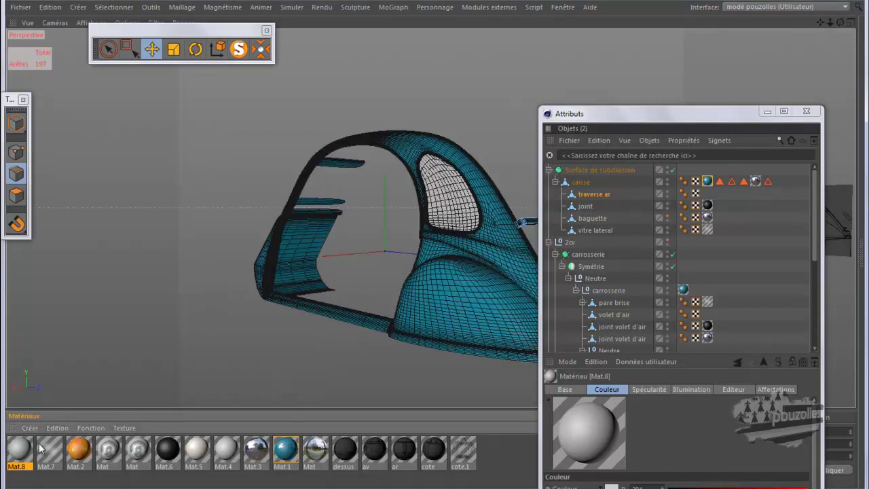
# Assign the brushed-aluminium material Mat.8 to the traverse ar object and render a close-up view of the crossbar.
pyautogui.moveTo(20, 448); pyautogui.dragTo(603, 194)
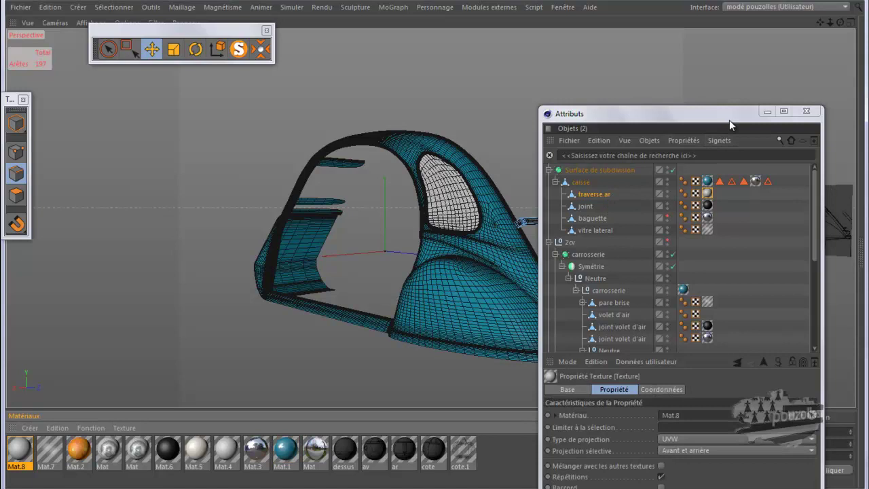
pyautogui.click(767, 111)
pyautogui.scroll(10, 555, 224)
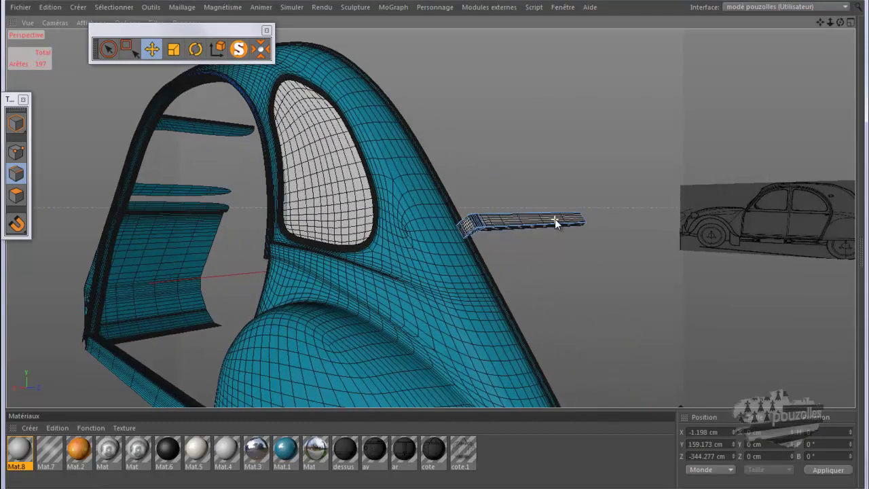
pyautogui.scroll(8, 555, 219)
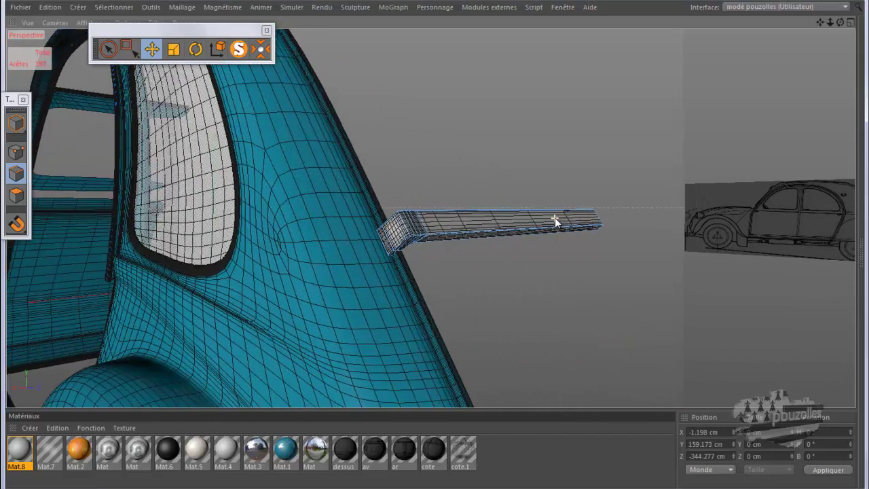
pyautogui.scroll(6, 555, 220)
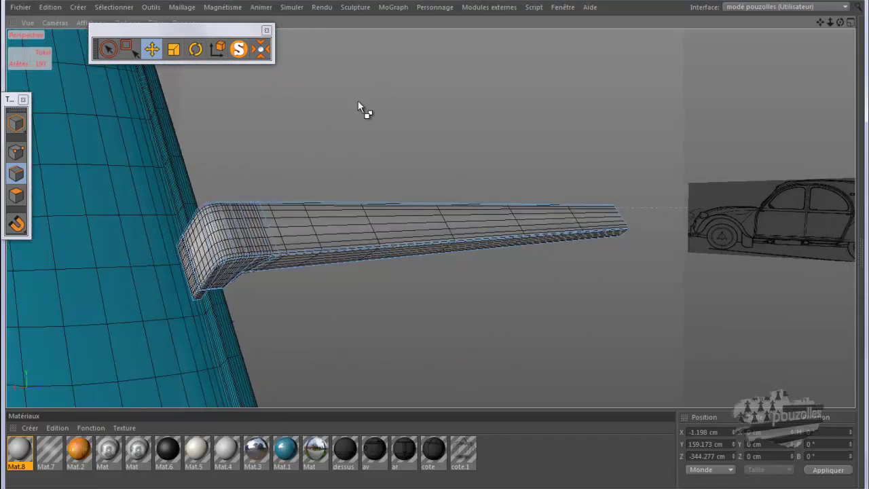
pyautogui.hotkey('ctrl', 'r')
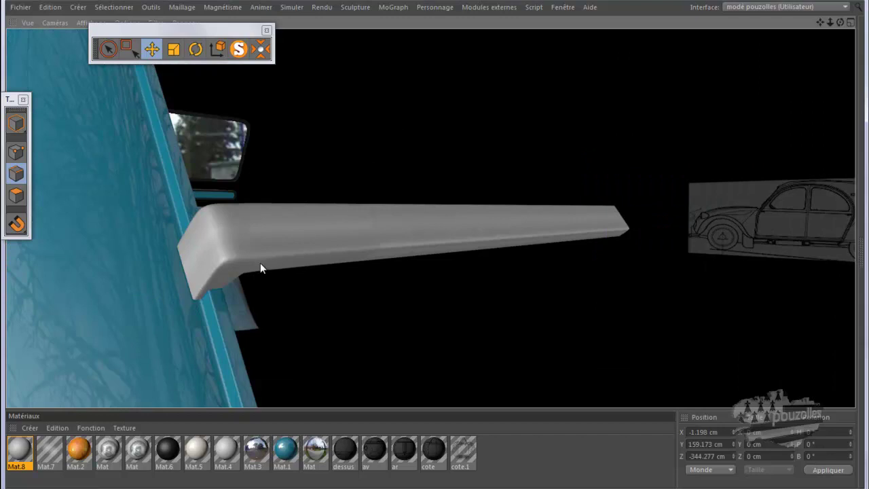
# Set the projection type of the traverse ar texture to Cubique and render the view again.
pyautogui.click(205, 437)
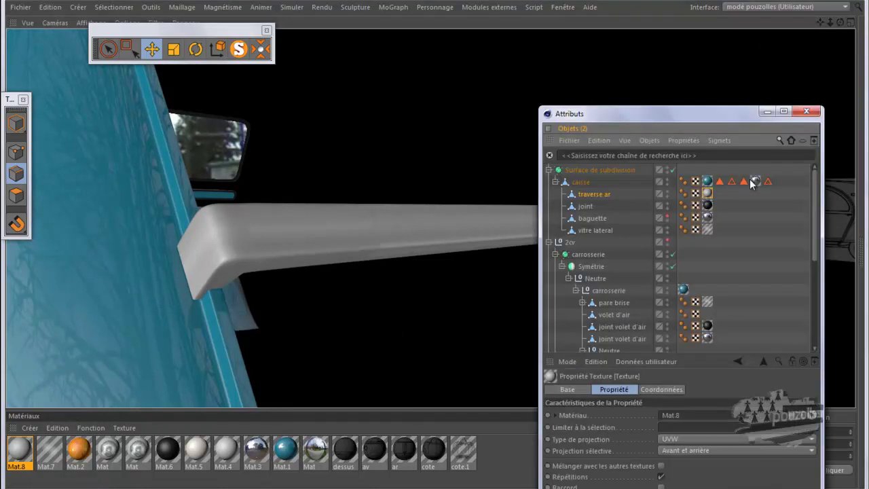
pyautogui.click(707, 195)
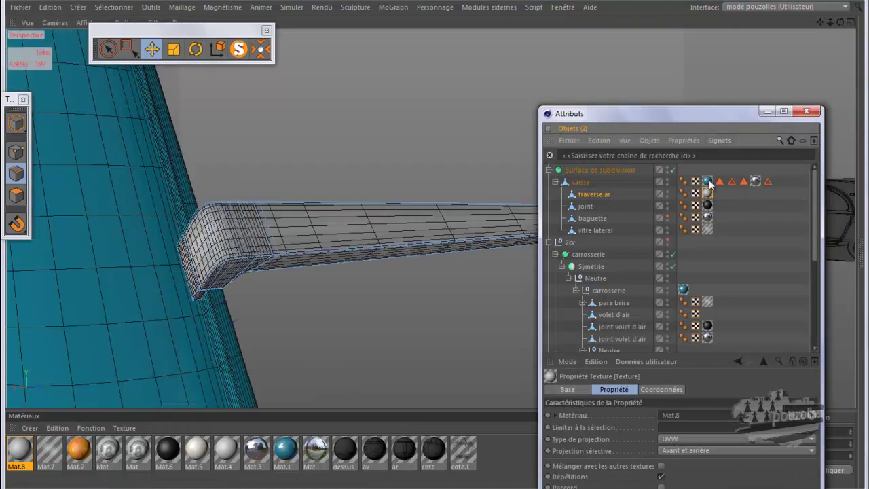
pyautogui.moveTo(658, 116); pyautogui.dragTo(641, 31)
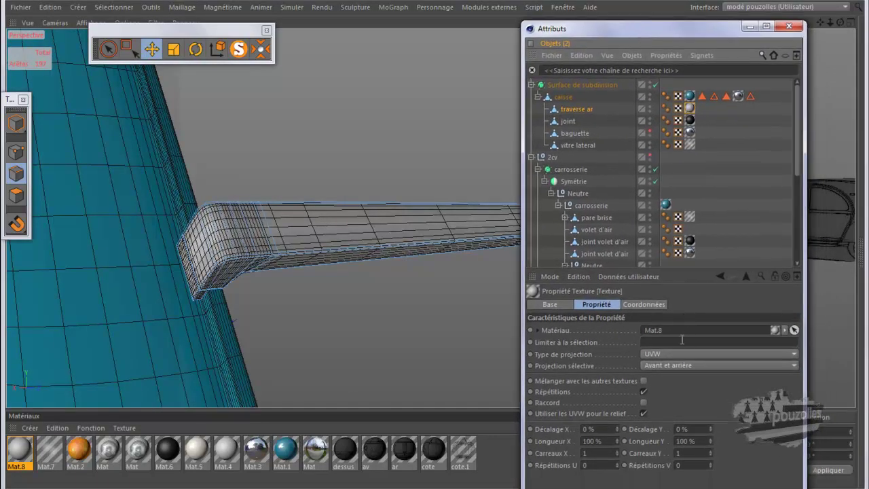
pyautogui.click(679, 354)
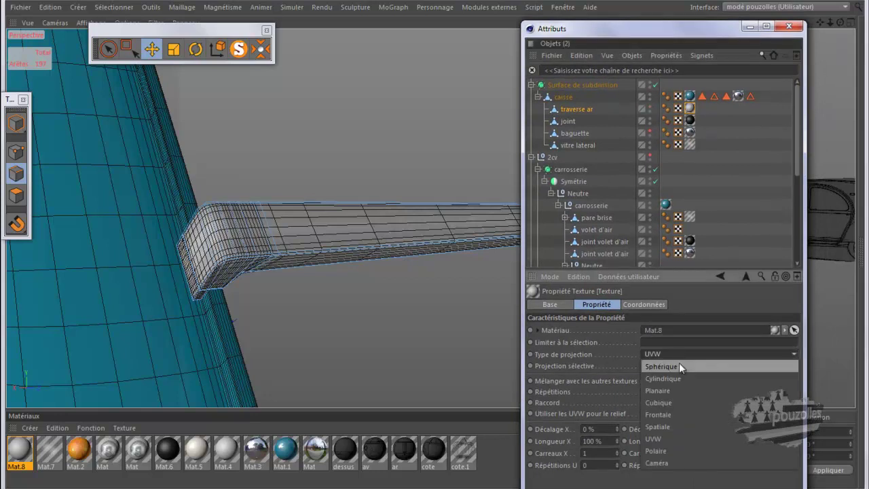
pyautogui.click(683, 403)
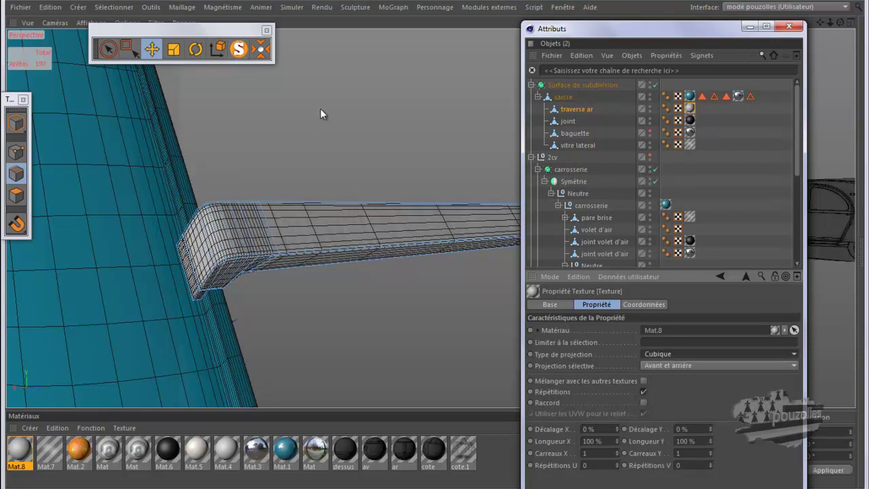
pyautogui.hotkey('ctrl', 'r')
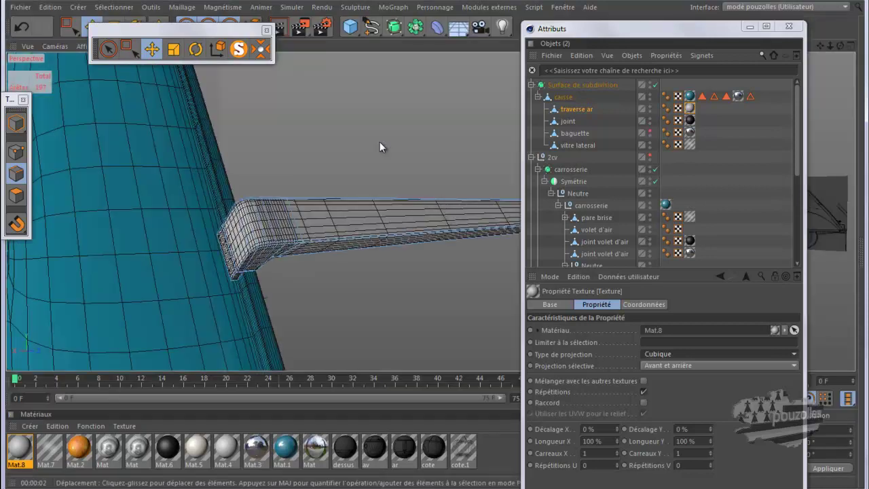
# Move both floating tool palettes clear of the interface and switch the layout to Interface de démarrage (Utilisateur).
pyautogui.moveTo(184, 31); pyautogui.dragTo(198, 78)
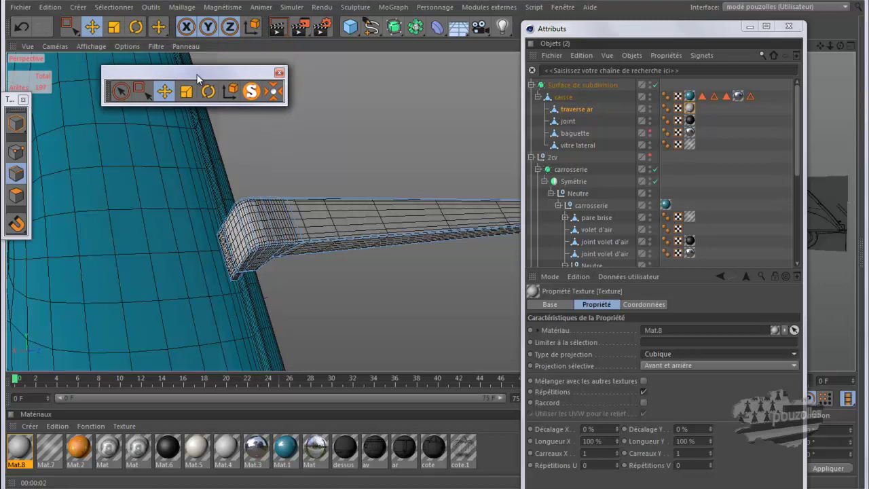
pyautogui.moveTo(14, 99); pyautogui.dragTo(21, 125)
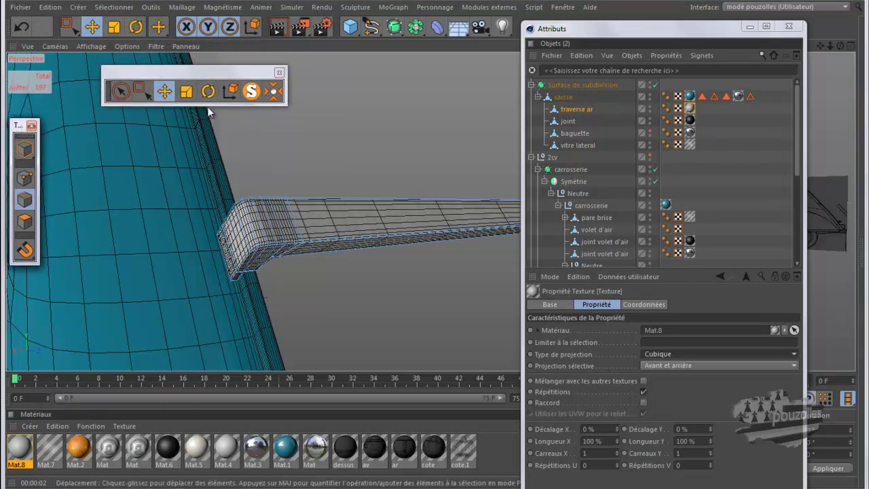
pyautogui.click(825, 9)
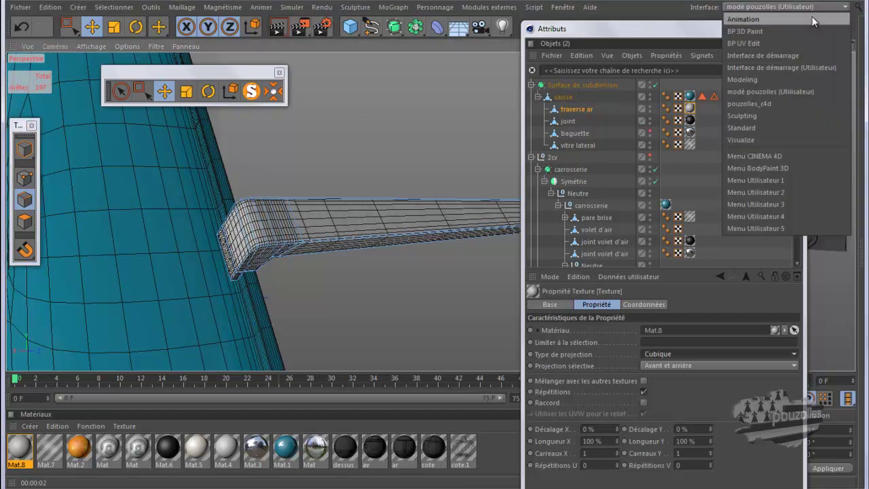
pyautogui.click(785, 68)
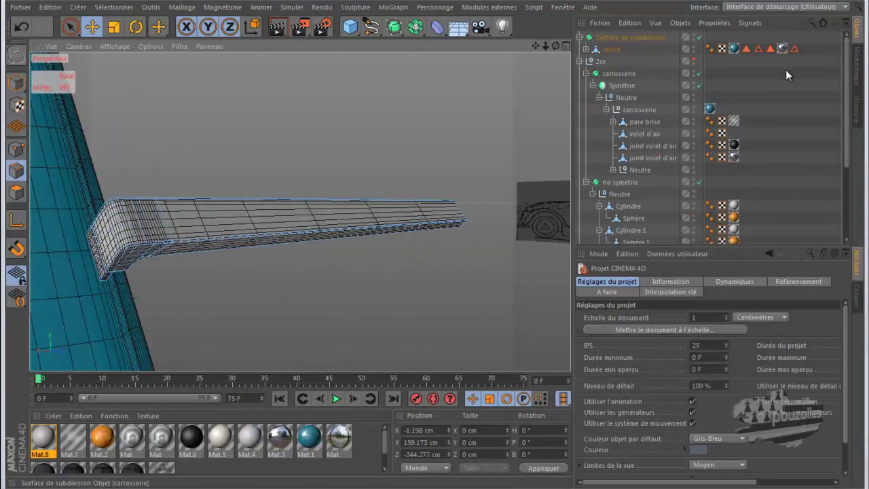
# Switch to texture mode and shift the crossbar's texture projection along its X axis to an offset of about 11.6 %.
pyautogui.click(17, 106)
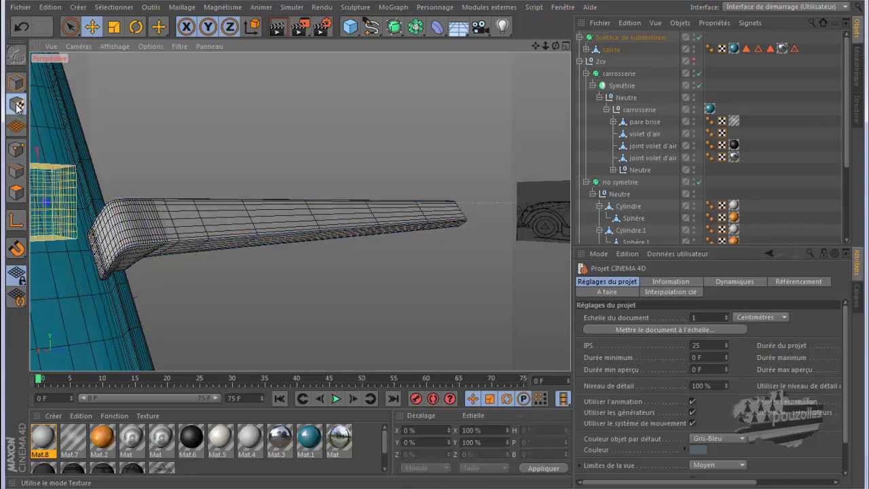
pyautogui.scroll(-5, 164, 189)
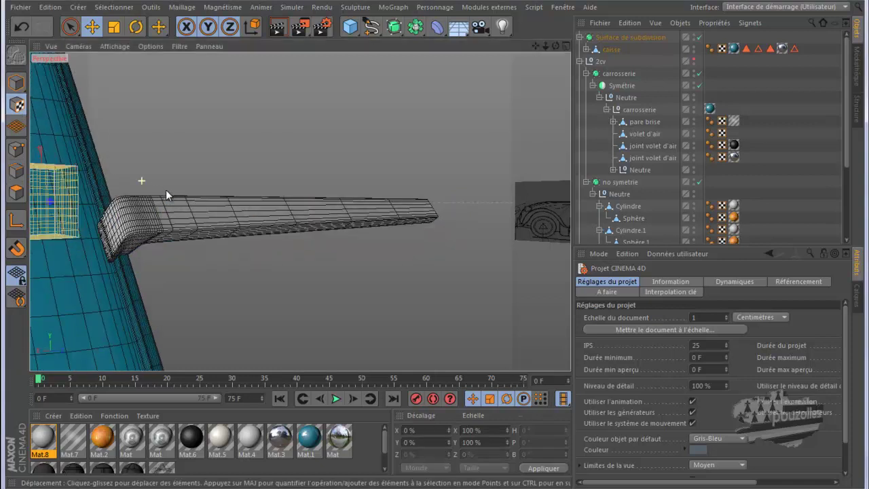
pyautogui.scroll(-5, 168, 194)
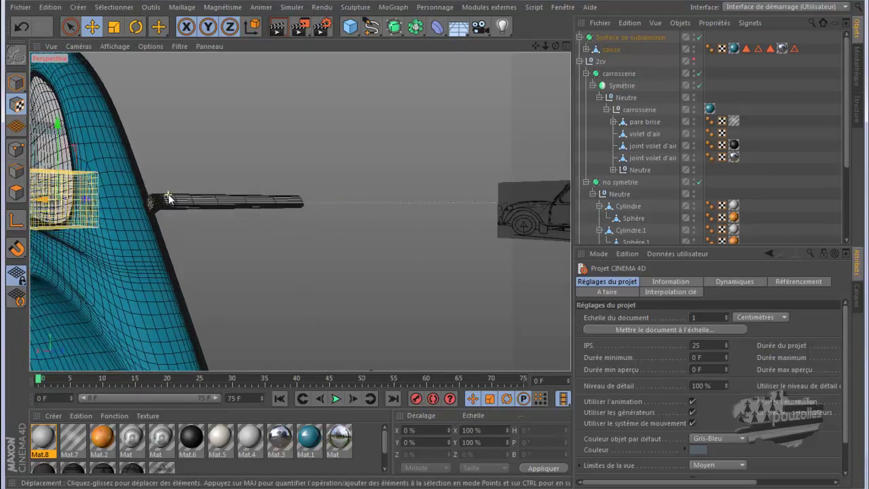
pyautogui.scroll(-2, 80, 208)
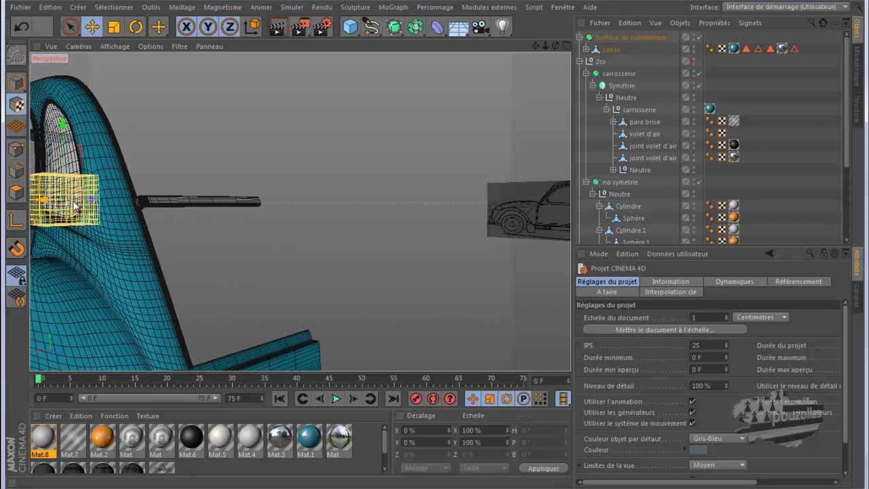
pyautogui.moveTo(43, 202); pyautogui.dragTo(77, 219)
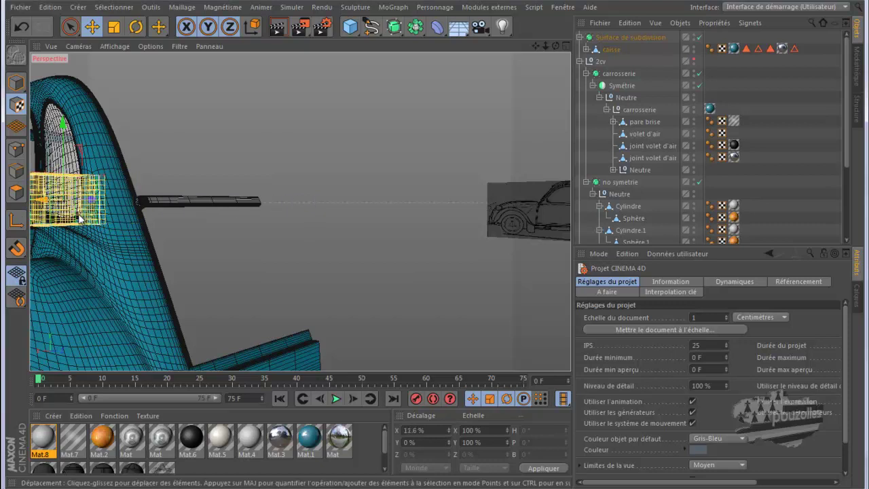
# Change the front viewport to the Dos camera and hide the Cube.1 blueprint group in the viewport.
pyautogui.middleClick(181, 231)
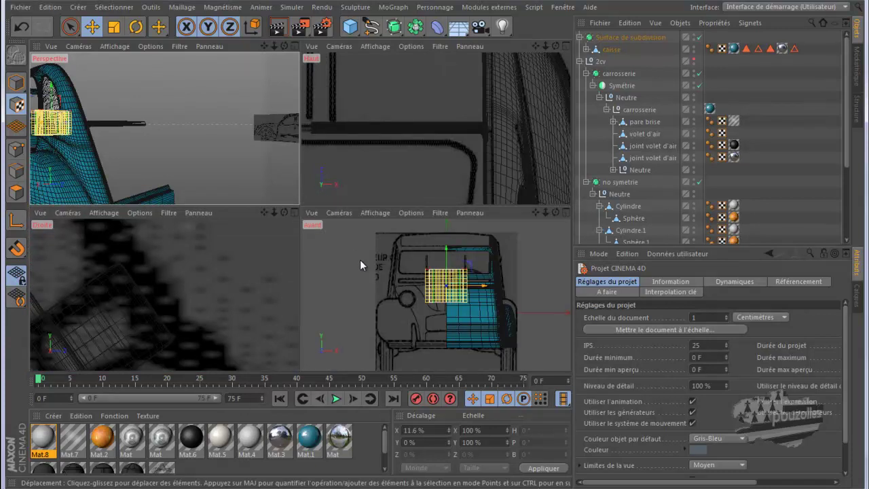
pyautogui.middleClick(360, 259)
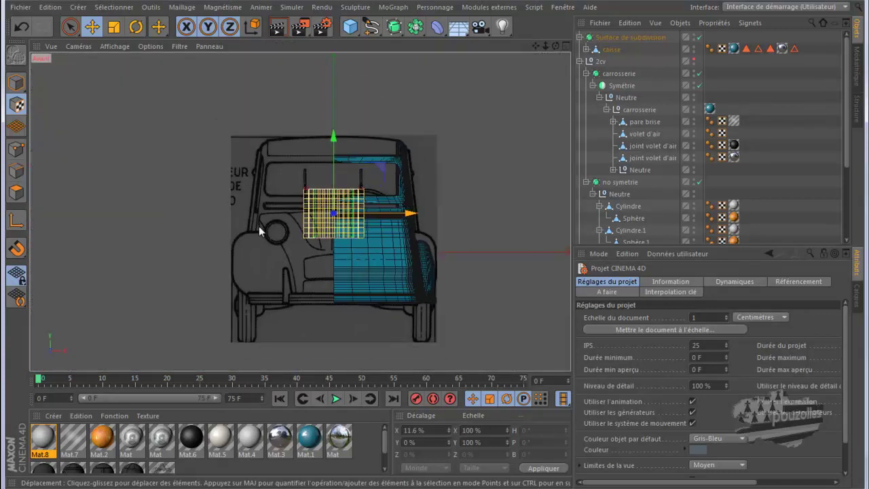
pyautogui.middleClick(164, 215)
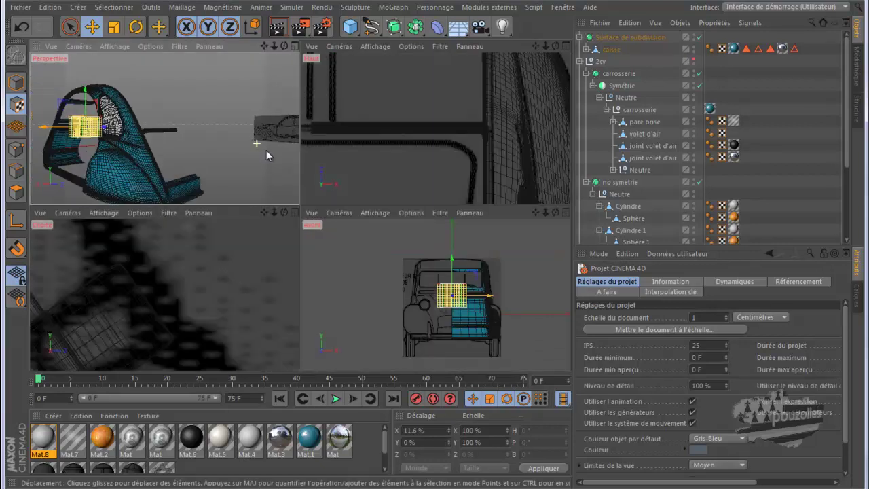
pyautogui.moveTo(297, 206); pyautogui.dragTo(299, 205)
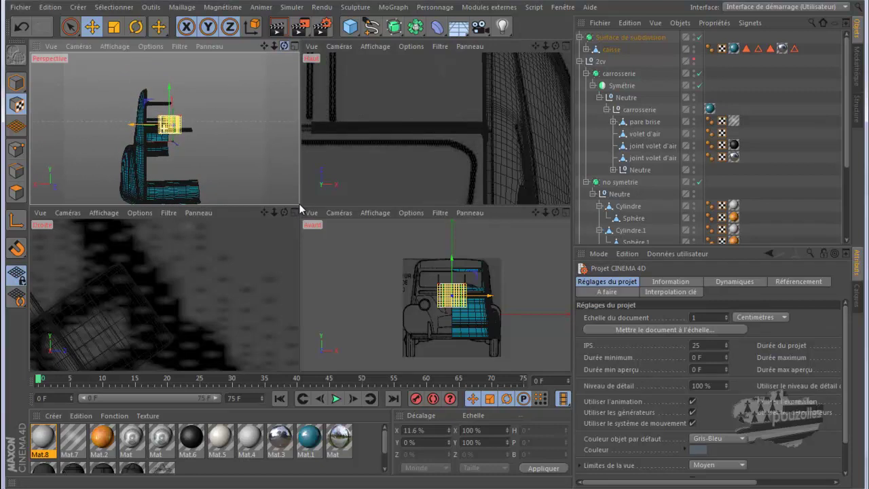
pyautogui.middleClick(419, 290)
pyautogui.scroll(5, 348, 219)
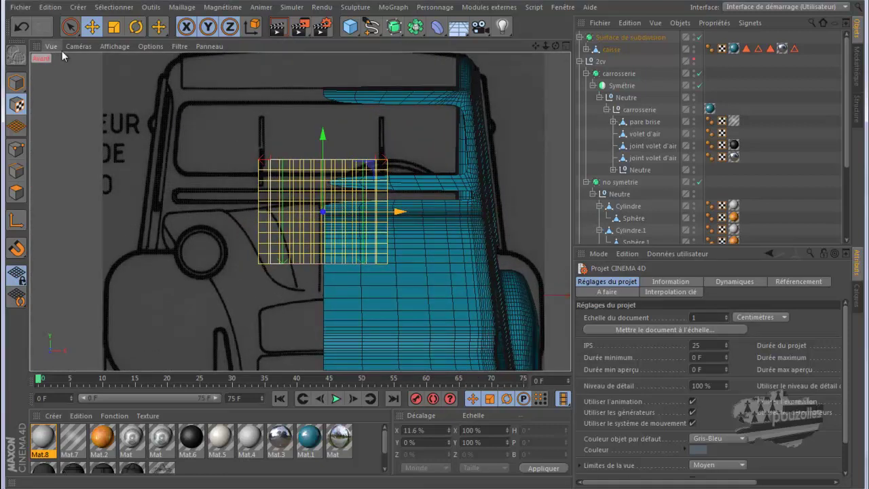
pyautogui.click(84, 46)
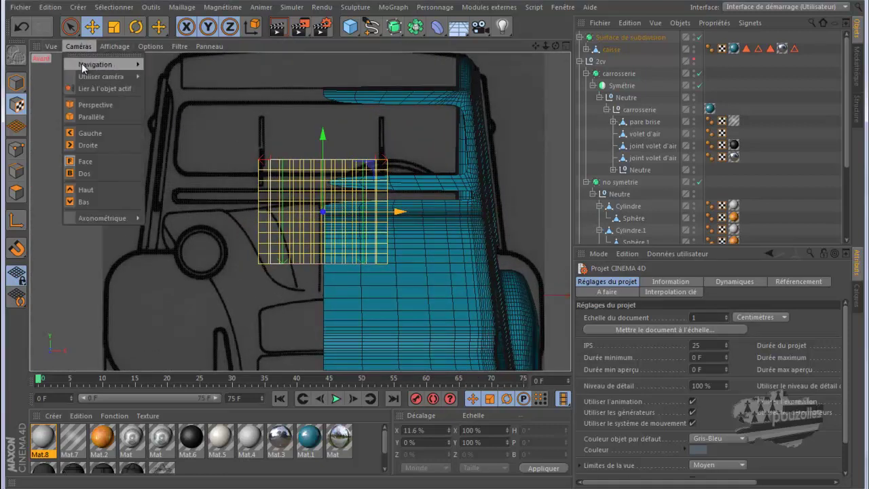
pyautogui.click(85, 173)
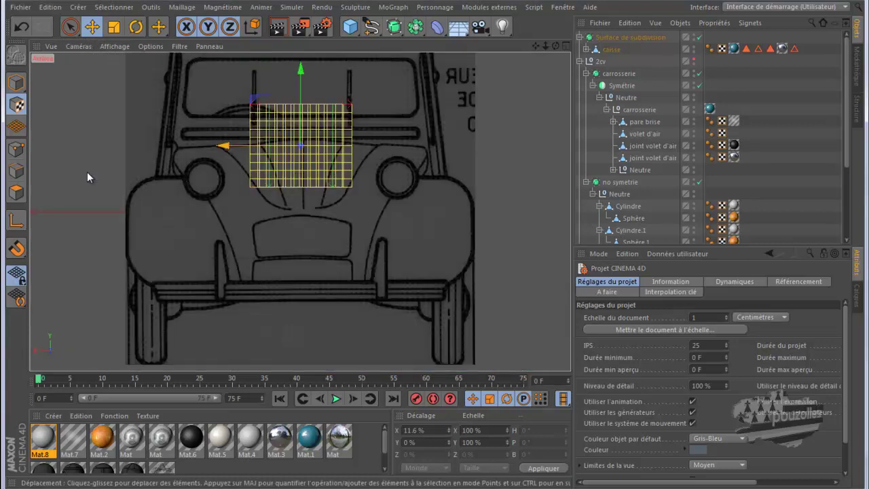
pyautogui.scroll(-3, 645, 206)
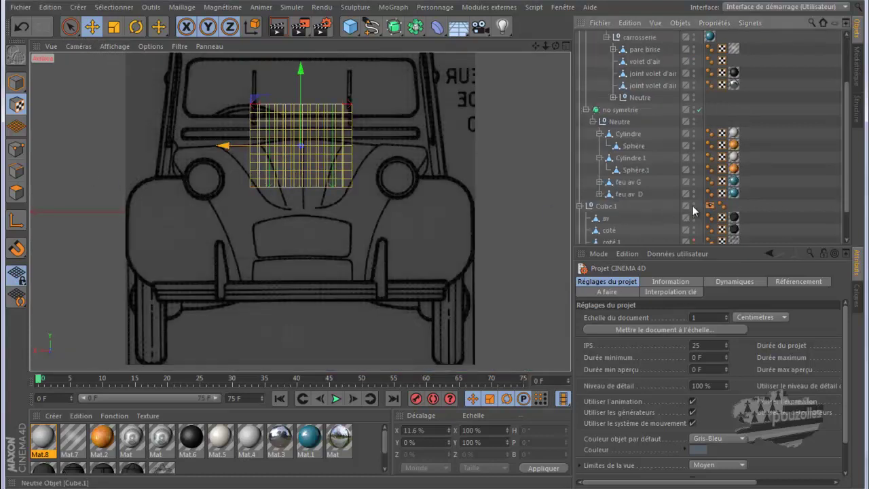
pyautogui.click(694, 205)
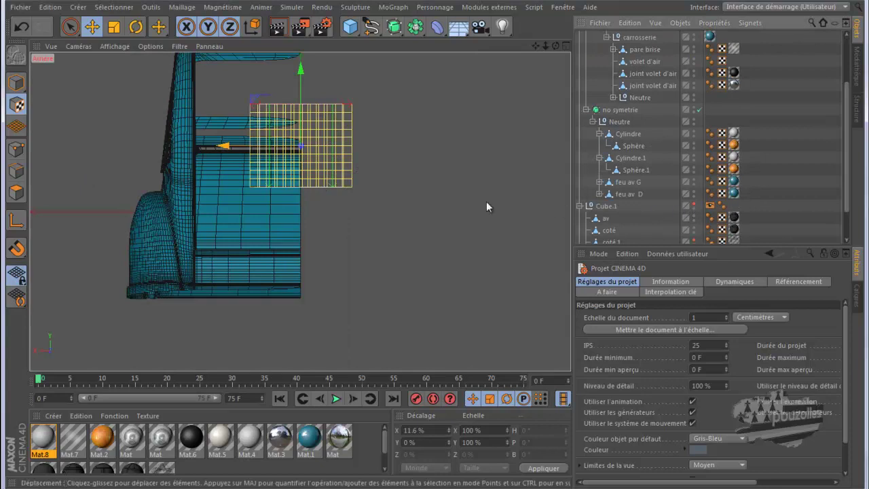
# Rotate the crossbar's cubic texture projection a quarter turn in the plane of the rear view.
pyautogui.scroll(5, 244, 132)
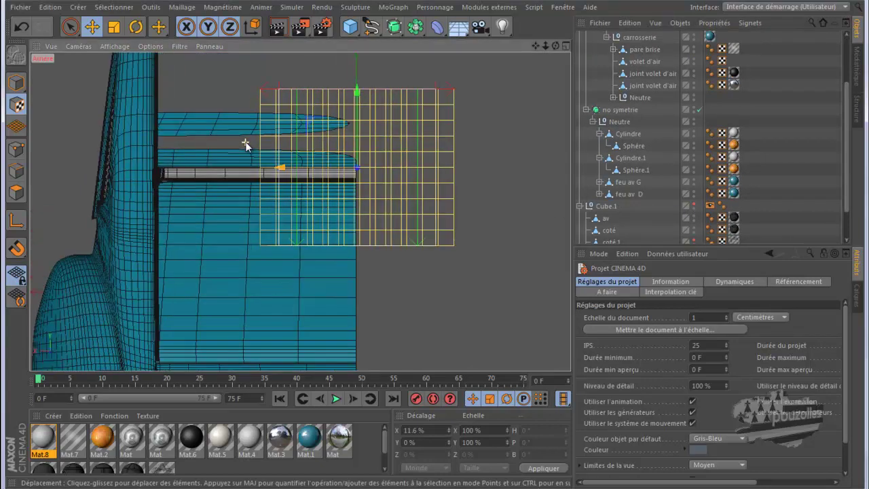
pyautogui.scroll(1, 245, 141)
pyautogui.scroll(1, 246, 142)
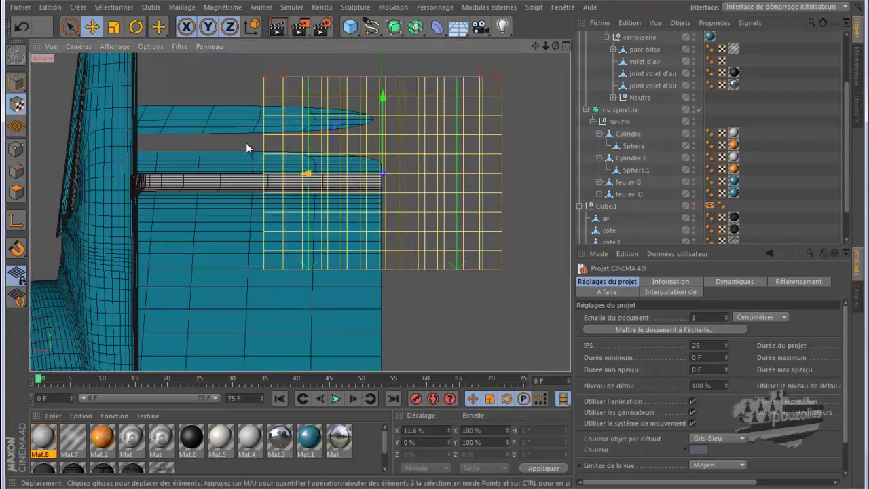
pyautogui.scroll(1, 246, 142)
pyautogui.scroll(1, 246, 143)
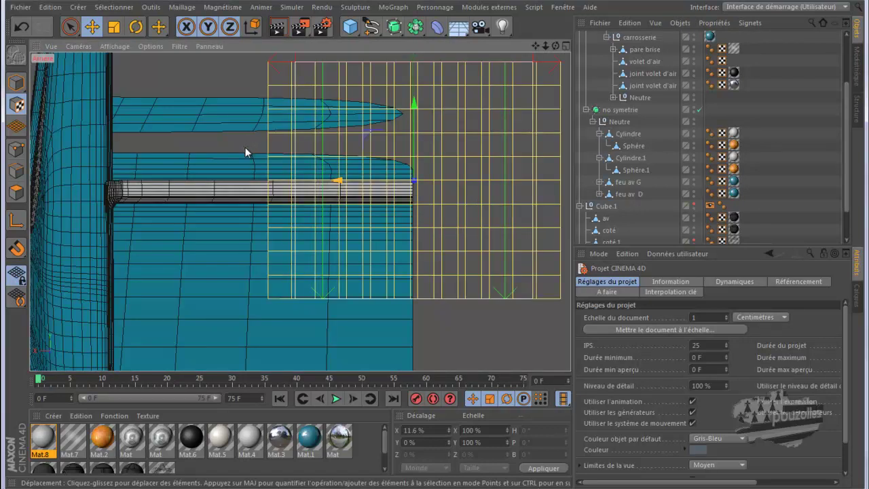
pyautogui.scroll(1, 473, 180)
pyautogui.scroll(1, 472, 180)
pyautogui.scroll(1, 472, 180)
pyautogui.scroll(1, 472, 181)
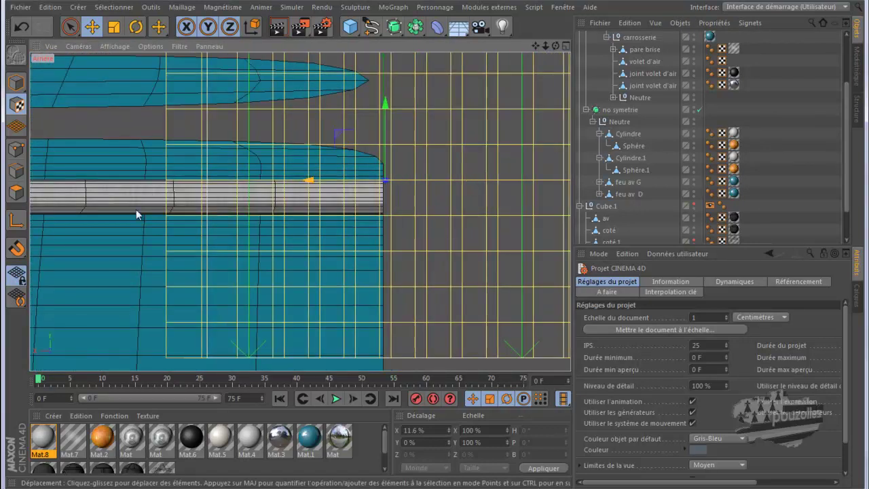
pyautogui.click(137, 27)
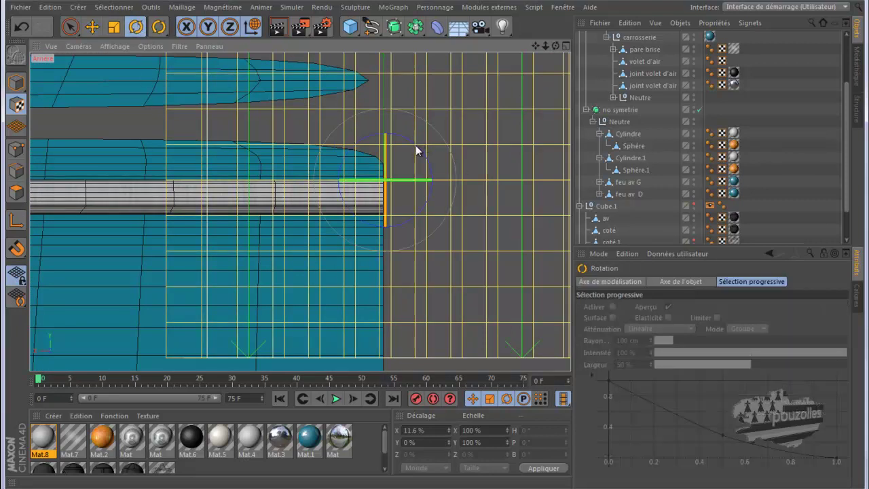
pyautogui.moveTo(416, 146); pyautogui.dragTo(440, 175)
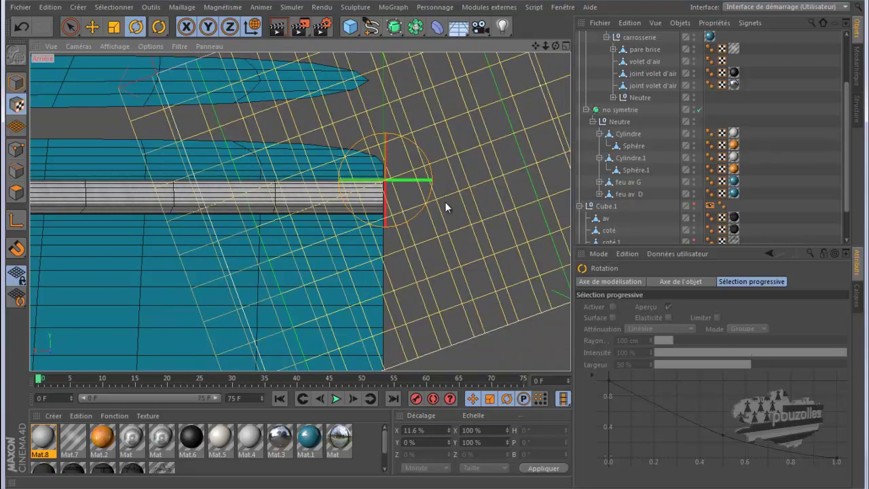
pyautogui.moveTo(445, 249); pyautogui.dragTo(548, 240)
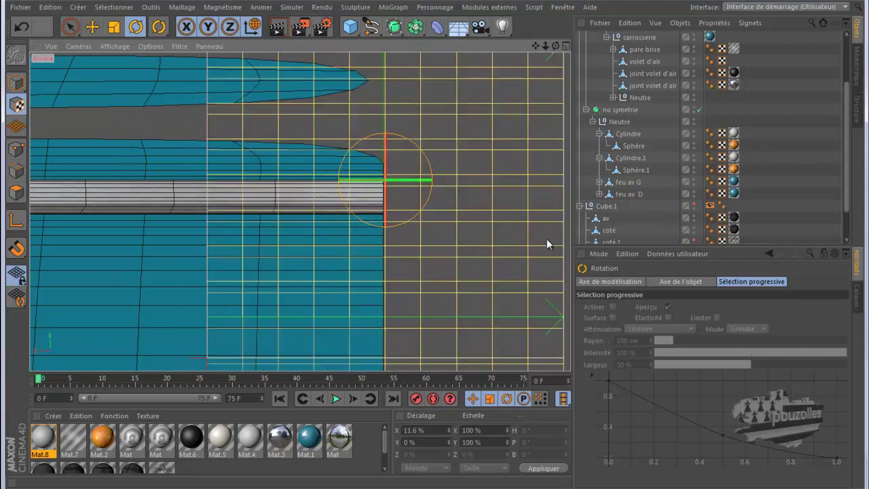
# Render a close-up of the crossbar in the perspective view to check the direction of the brushed texture.
pyautogui.middleClick(176, 199)
pyautogui.middleClick(171, 179)
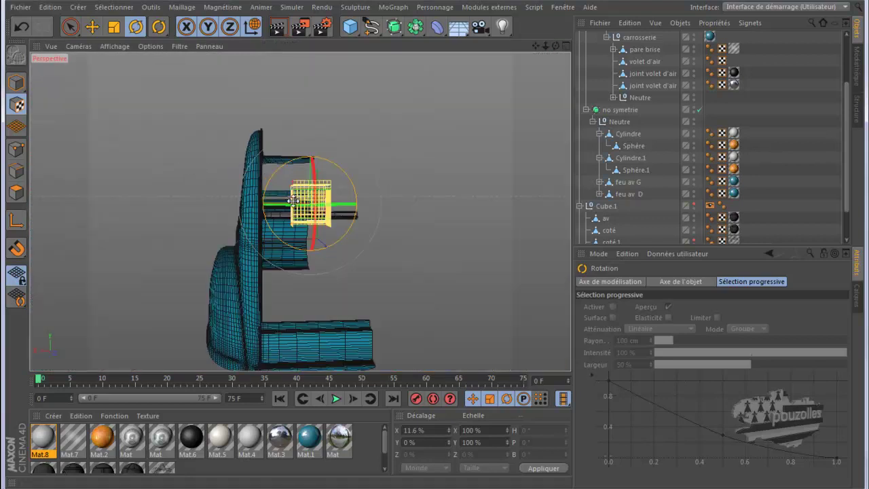
pyautogui.scroll(4, 298, 220)
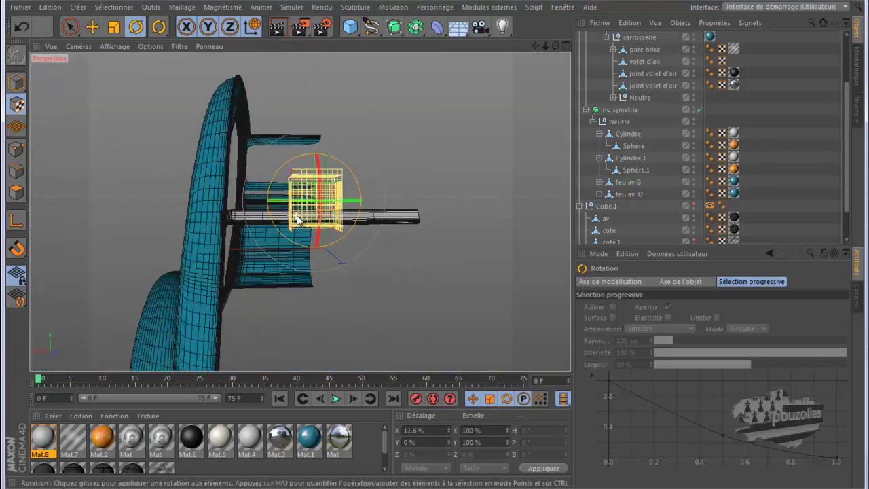
pyautogui.scroll(5, 297, 219)
pyautogui.scroll(5, 298, 219)
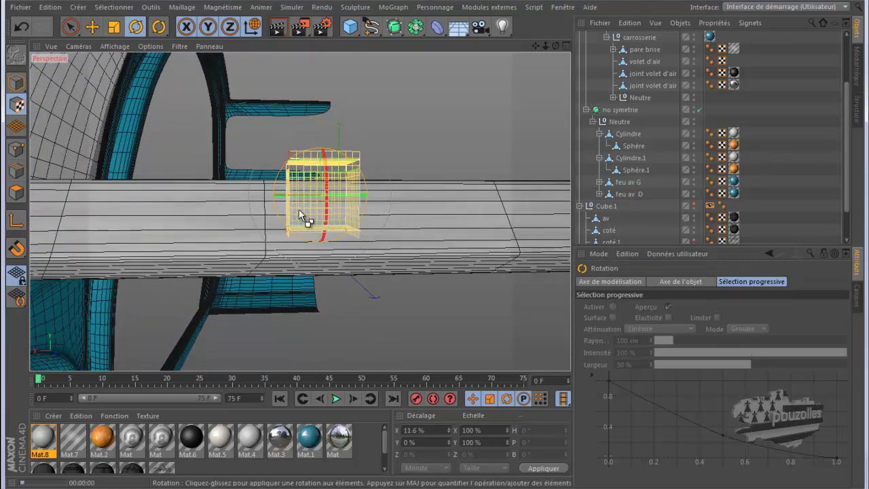
pyautogui.hotkey('ctrl', 'r')
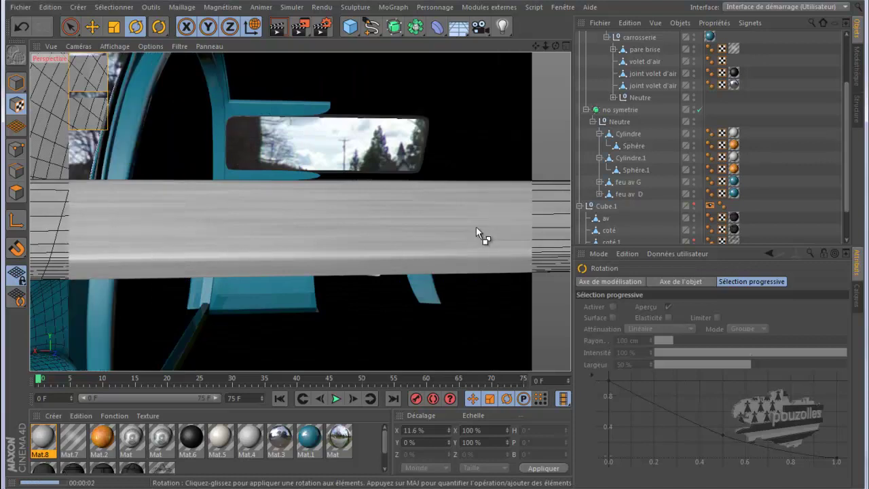
# Return to model mode and switch the interface layout to mode pouzolles (Utilisateur).
pyautogui.keyDown('alt'); pyautogui.moveTo(411, 210); pyautogui.dragTo(434, 202); pyautogui.keyUp('alt')
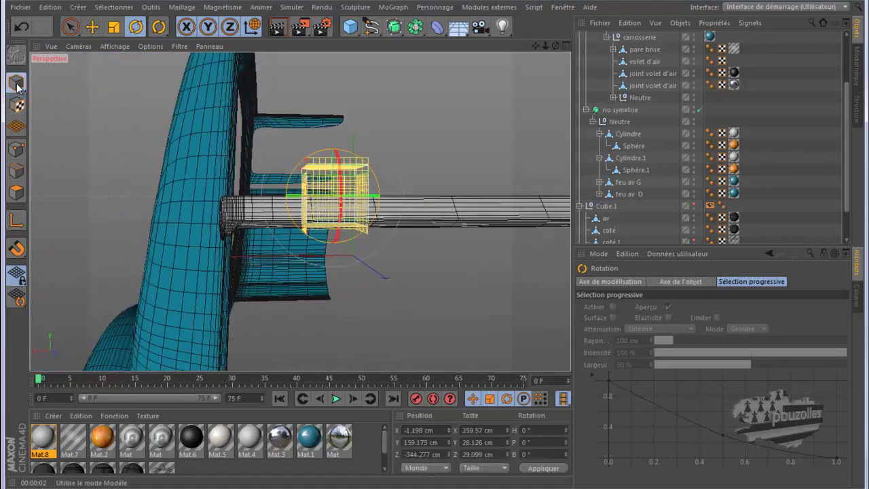
pyautogui.click(16, 82)
pyautogui.click(815, 7)
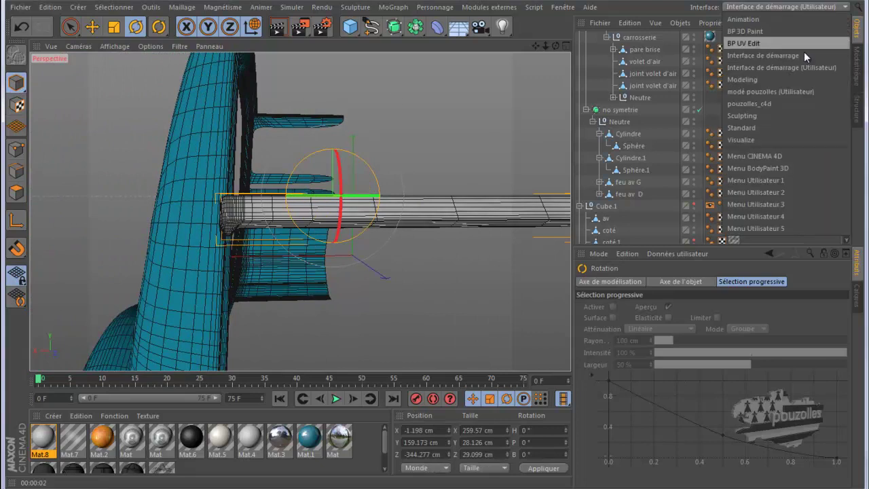
pyautogui.click(789, 93)
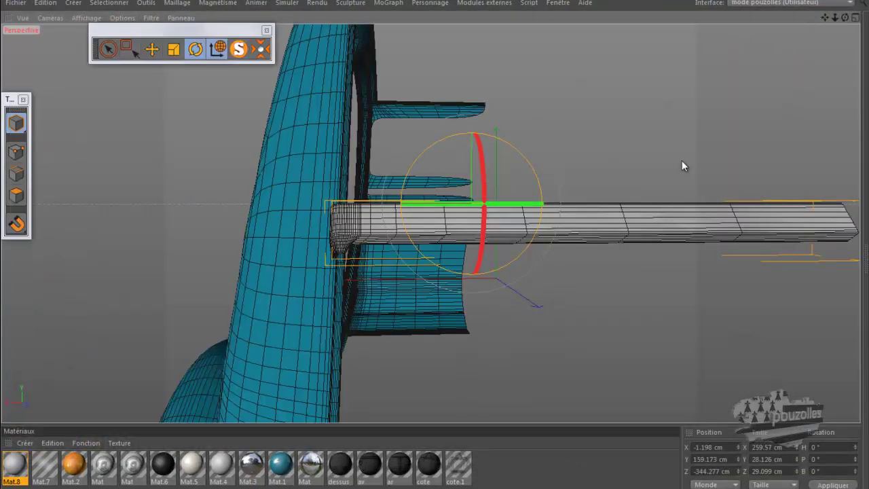
# Render the perspective view with the full length of the crossbar and the rear body in frame.
pyautogui.keyDown('alt'); pyautogui.moveTo(249, 236); pyautogui.dragTo(245, 236); pyautogui.keyUp('alt')
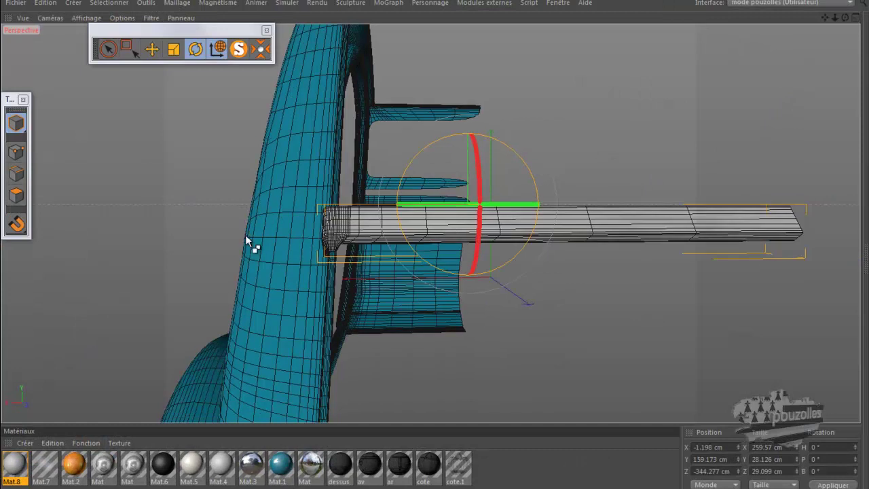
pyautogui.hotkey('ctrl', 'r')
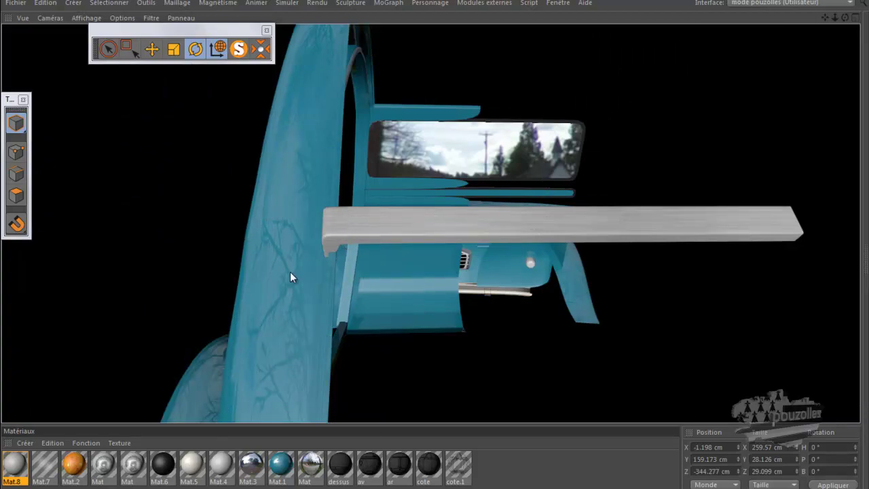
pyautogui.scroll(-3, 290, 271)
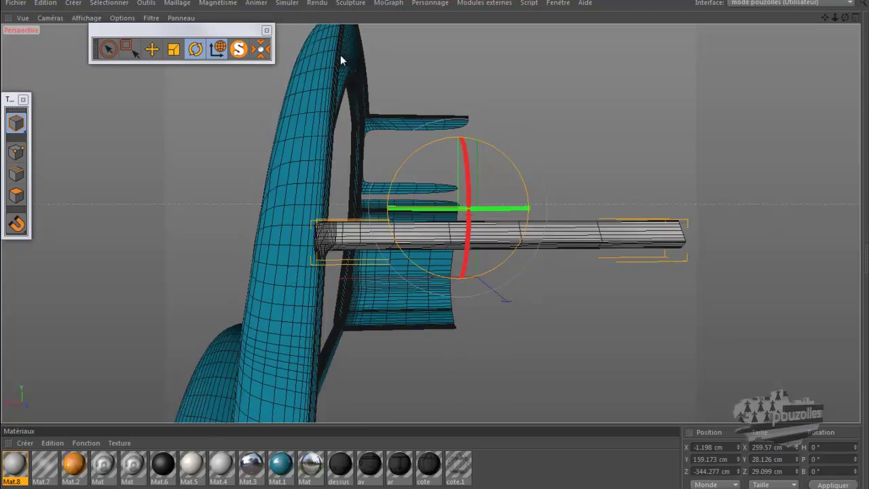
# Deselect the crossbar and show the whole body profile in the maximised Droite view.
pyautogui.click(176, 169)
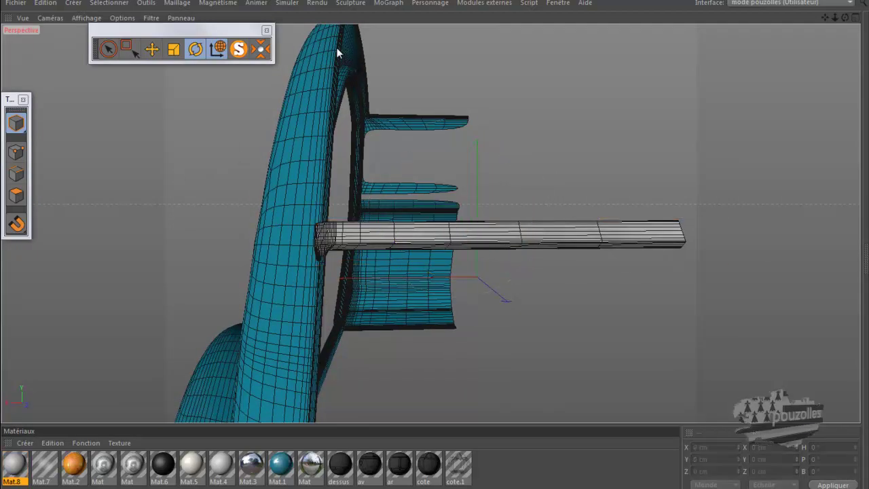
pyautogui.middleClick(169, 277)
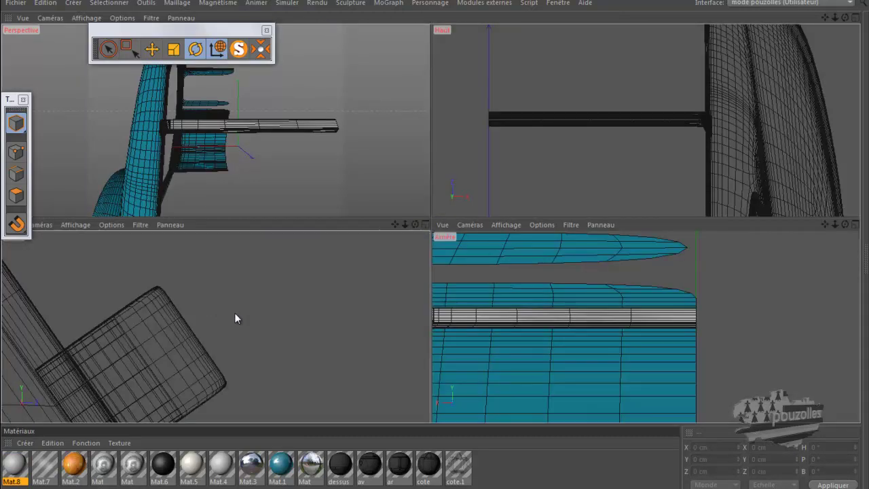
pyautogui.middleClick(234, 319)
pyautogui.scroll(6, 476, 252)
pyautogui.scroll(-8, 667, 261)
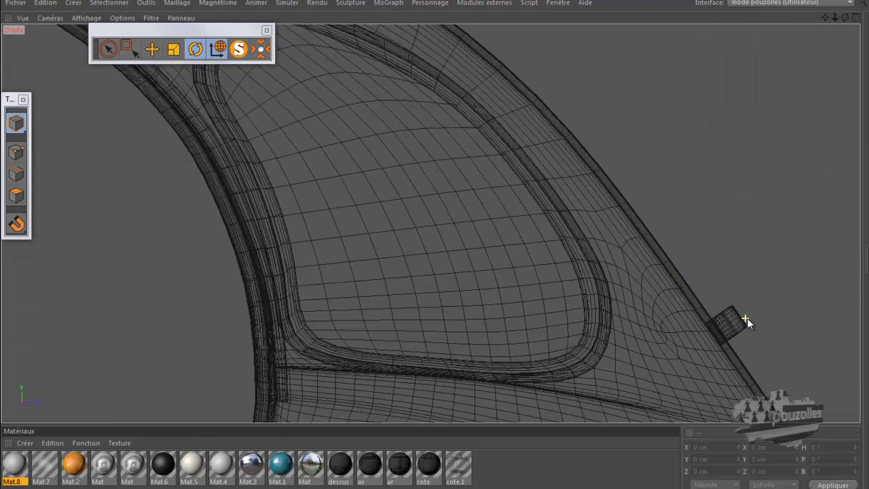
pyautogui.scroll(-8, 748, 325)
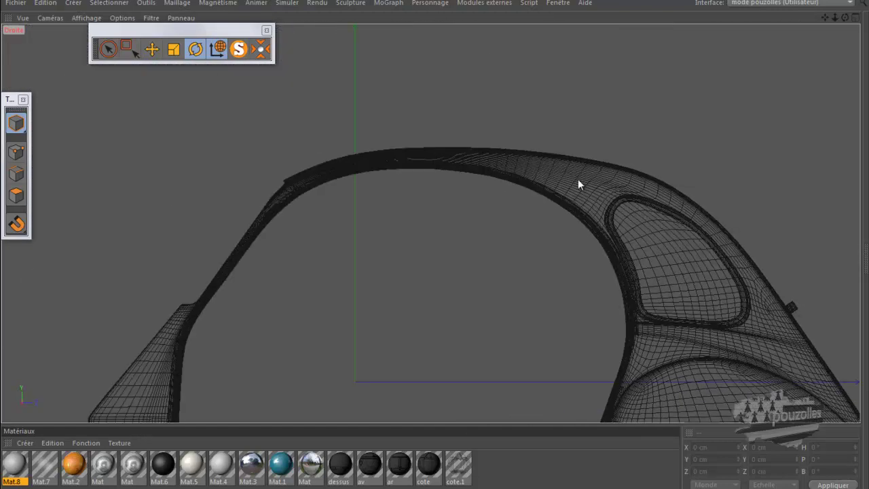
# Make the blueprint reference images visible behind the car body in the Droite view.
pyautogui.scroll(4, 451, 163)
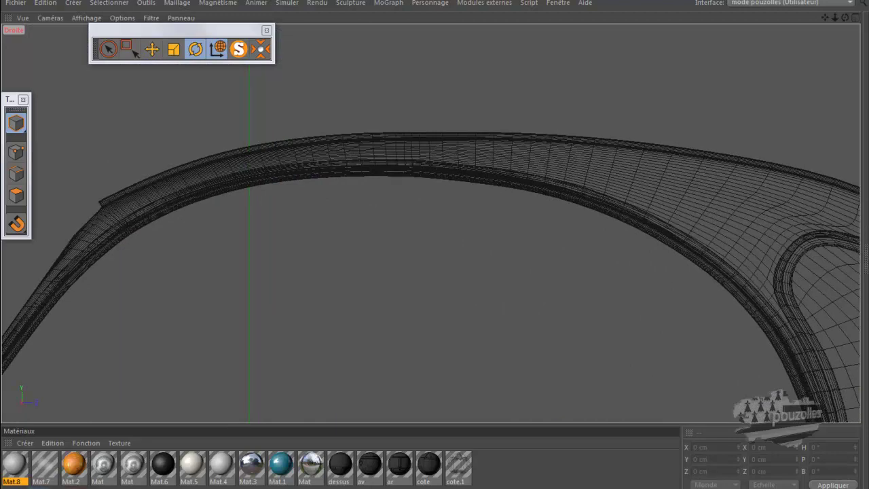
pyautogui.click(169, 487)
pyautogui.scroll(-5, 512, 219)
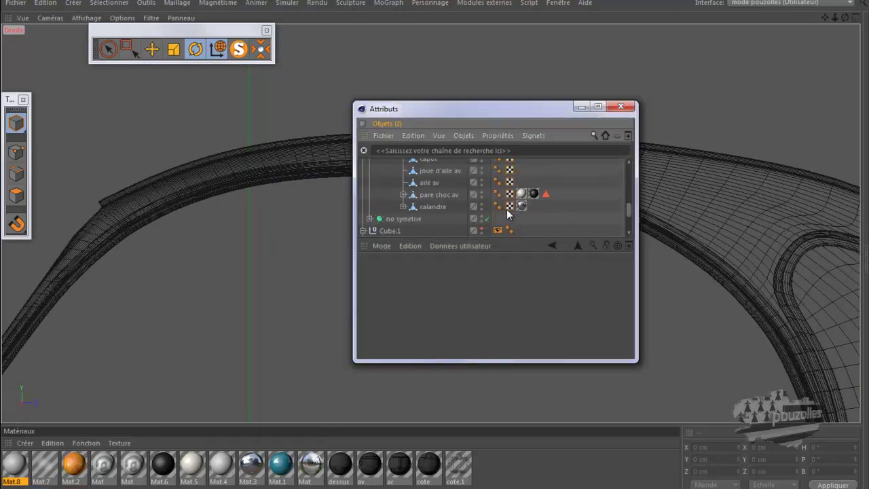
pyautogui.scroll(3, 486, 196)
pyautogui.click(482, 230)
pyautogui.click(582, 107)
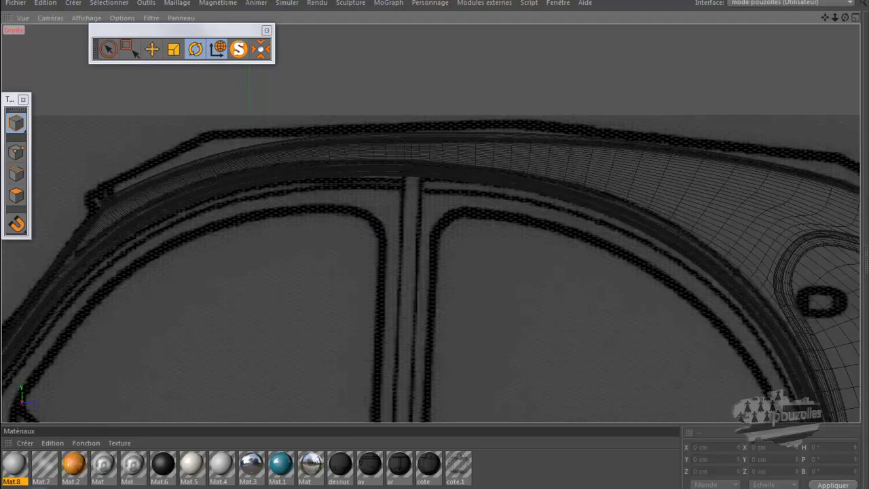
# Disable the Surface de subdivision object so the body shows its low-resolution mesh over the blueprint.
pyautogui.click(494, 488)
pyautogui.scroll(3, 483, 181)
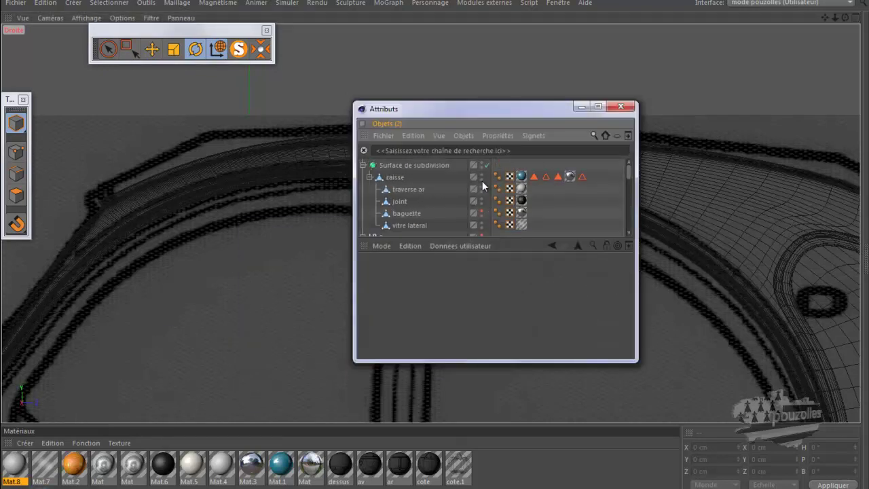
pyautogui.click(490, 165)
pyautogui.click(581, 107)
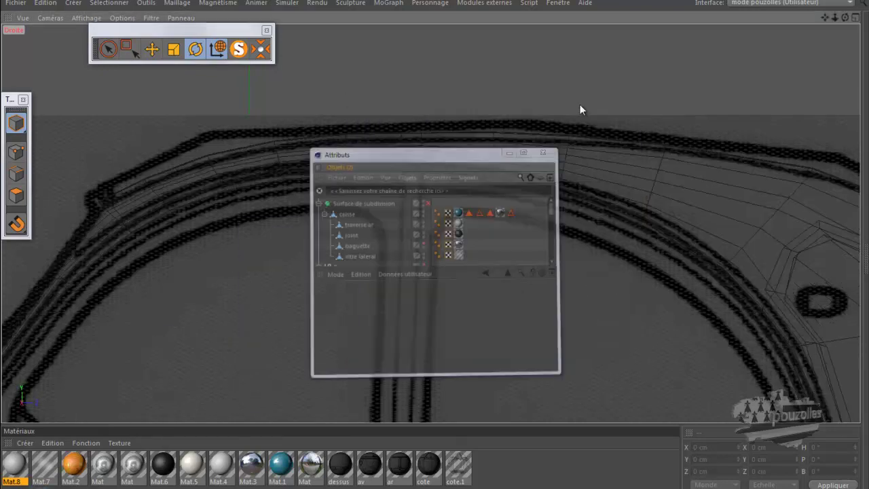
# Select the caisse object and switch to polygon mode.
pyautogui.click(507, 131)
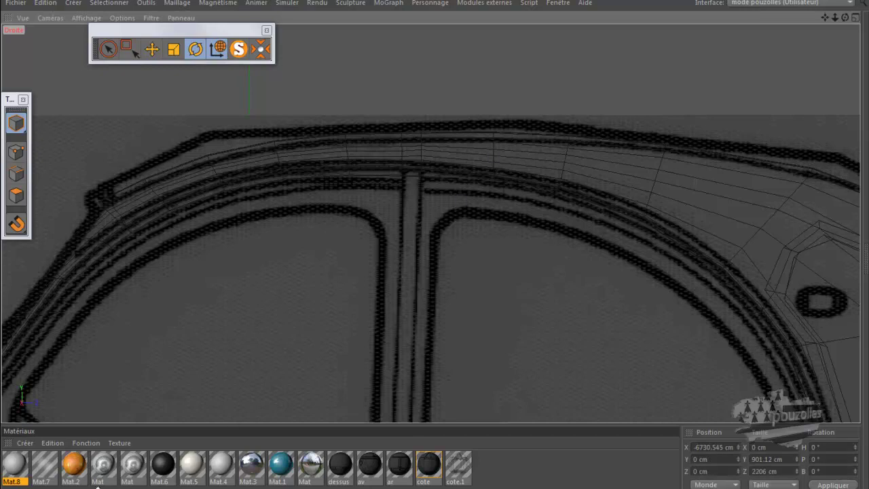
pyautogui.click(39, 487)
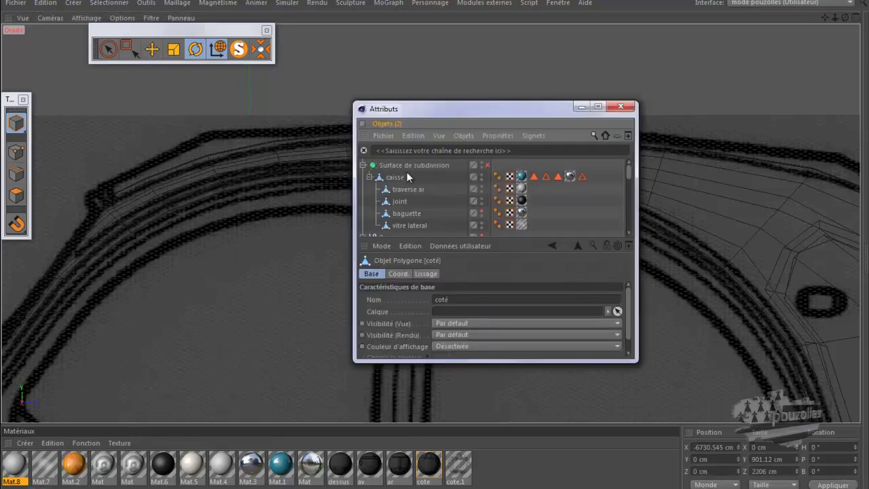
pyautogui.click(407, 177)
pyautogui.click(582, 107)
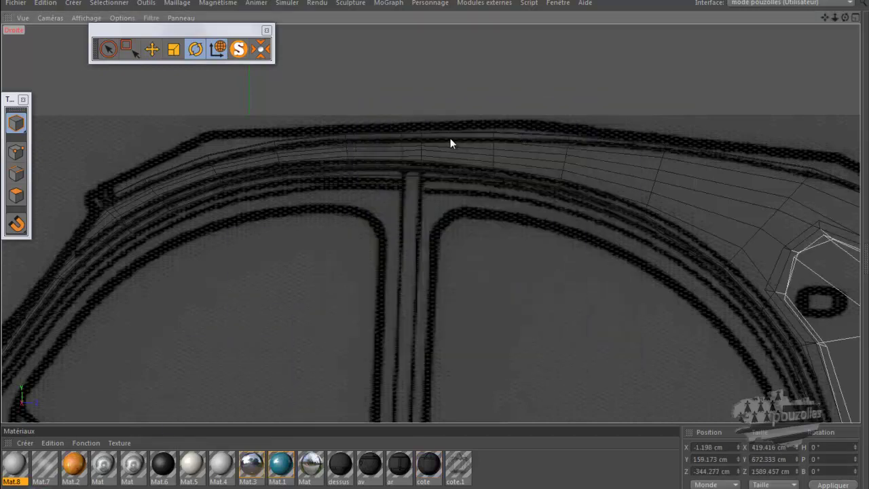
pyautogui.click(16, 195)
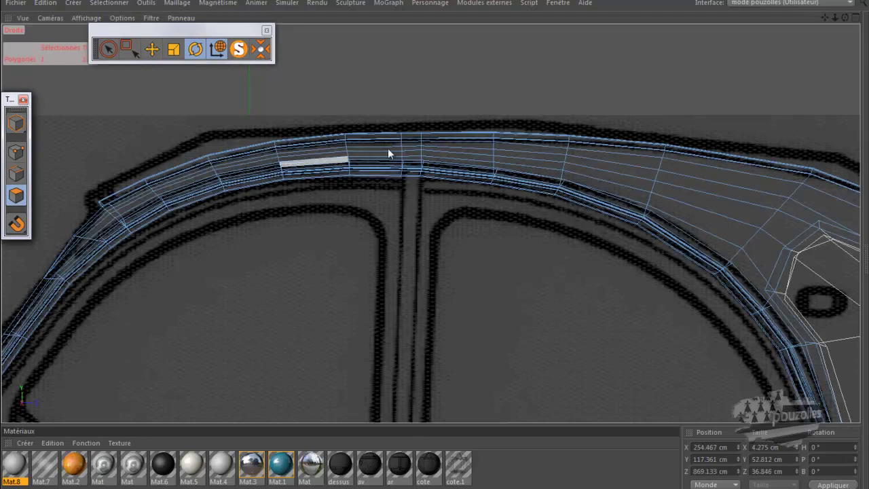
# Select the single narrow polygon along the caisse's upper roof edge and copy it into a separate object with Scission.
pyautogui.click(512, 136)
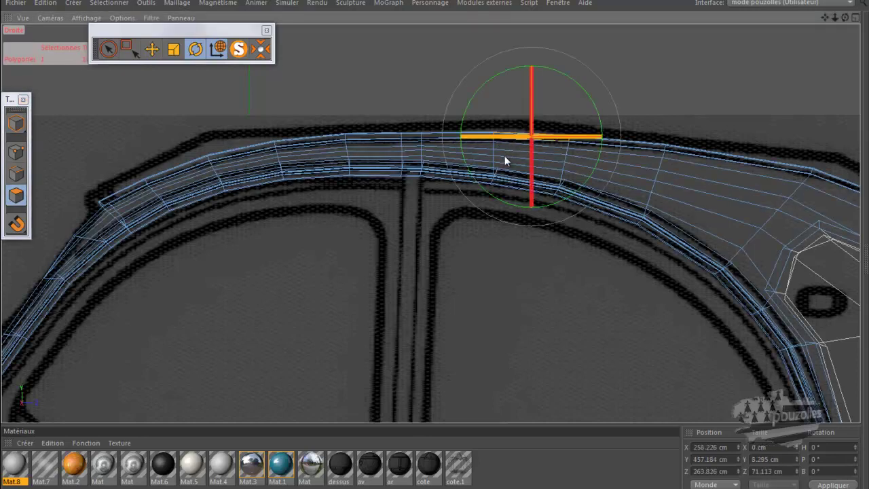
pyautogui.middleClick(271, 231)
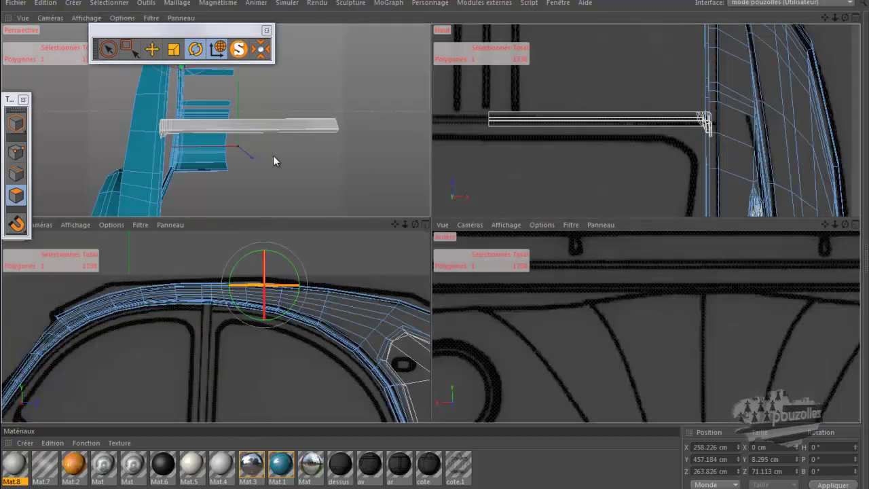
pyautogui.middleClick(273, 156)
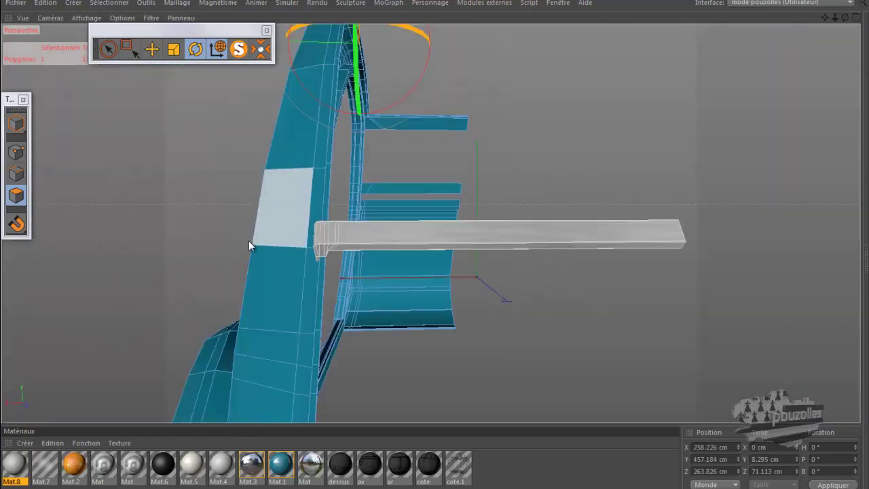
pyautogui.press('s')
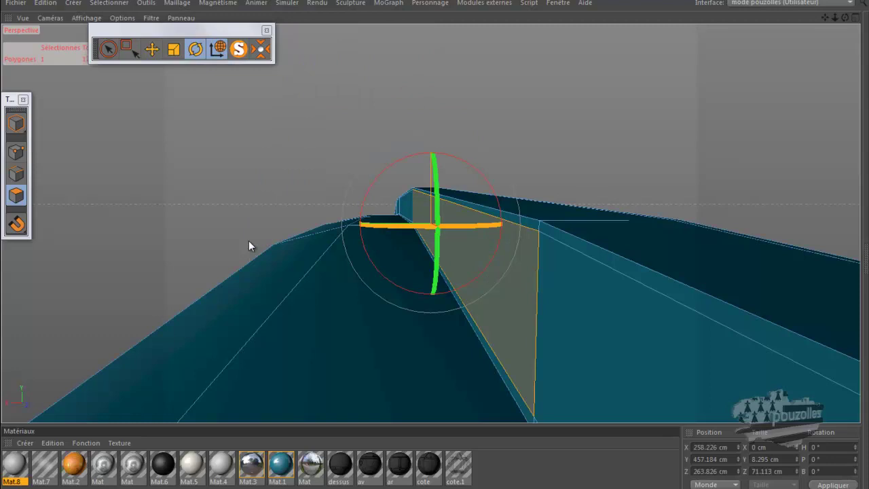
pyautogui.keyDown('alt'); pyautogui.moveTo(322, 215); pyautogui.dragTo(302, 192); pyautogui.keyUp('alt')
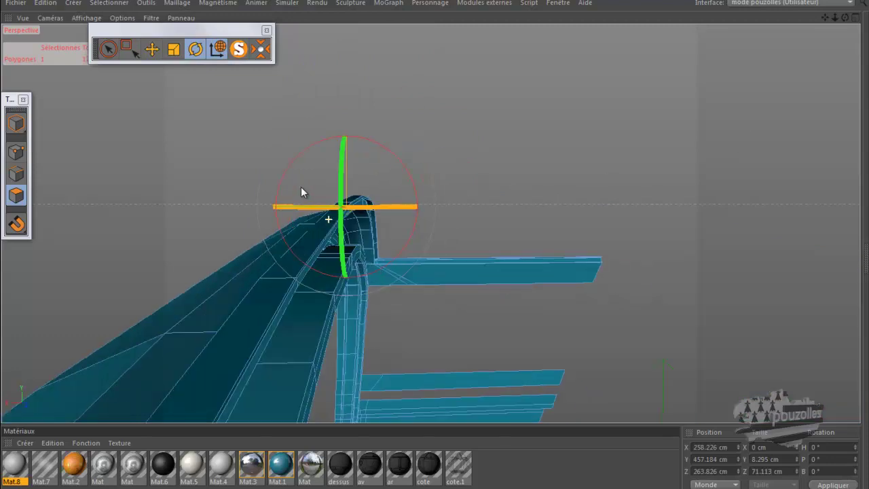
pyautogui.scroll(2, 324, 189)
pyautogui.scroll(2, 377, 214)
pyautogui.scroll(1, 377, 213)
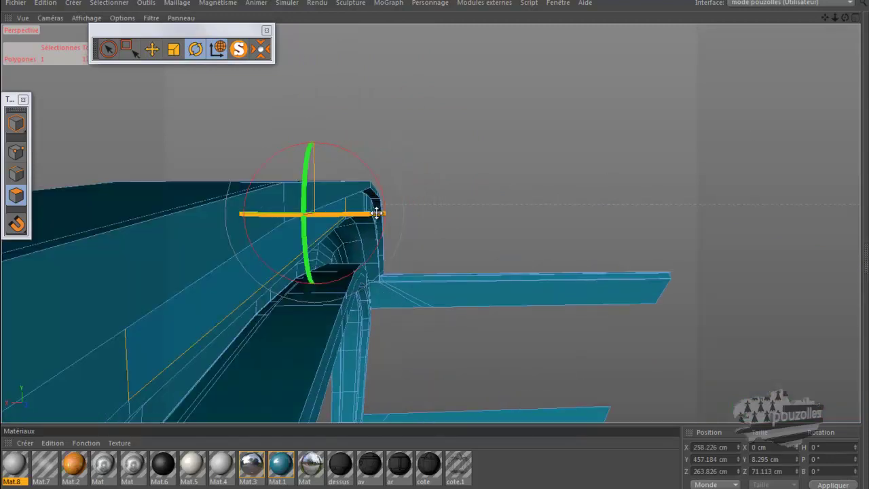
pyautogui.moveTo(845, 18)
pyautogui.mouseDown()
pyautogui.moveTo(422, 253)
pyautogui.moveTo(437, 242)
pyautogui.moveTo(435, 254)
pyautogui.moveTo(435, 242)
pyautogui.mouseUp()
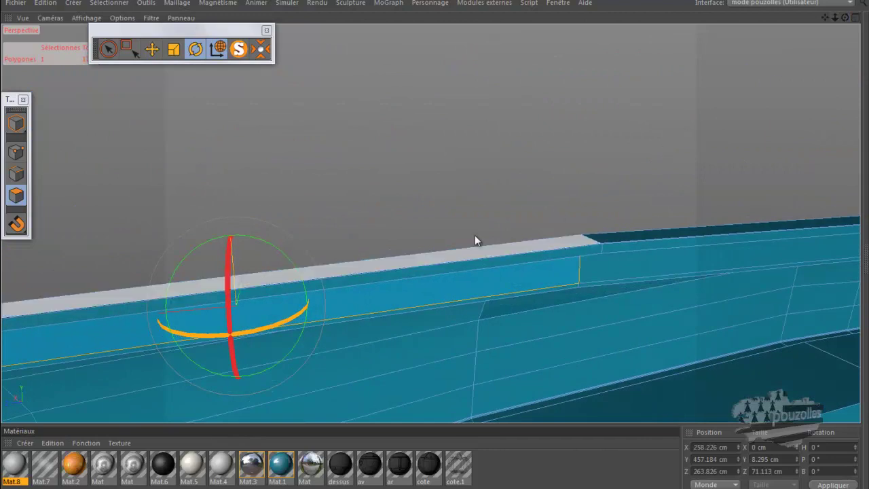
pyautogui.click(152, 49)
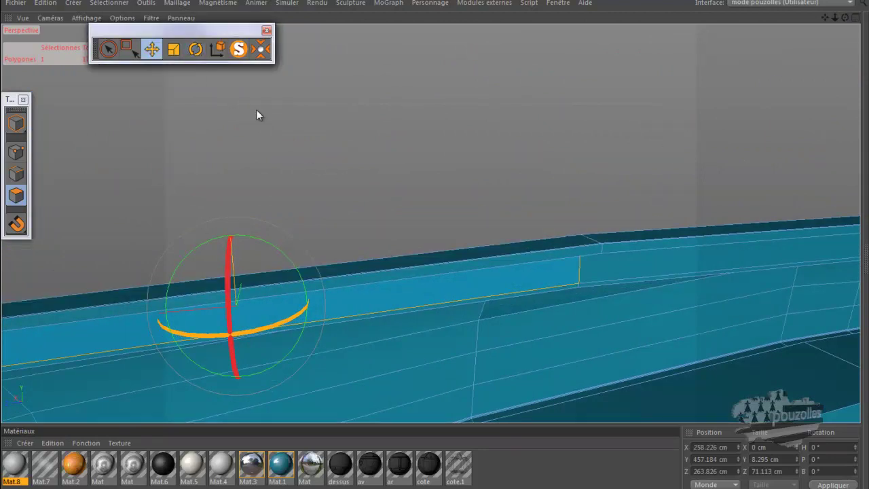
pyautogui.click(367, 276)
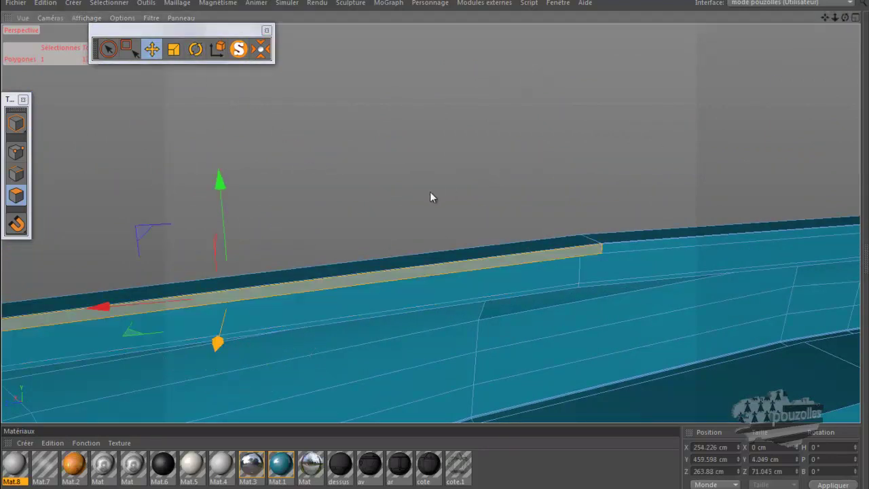
pyautogui.scroll(-3, 407, 206)
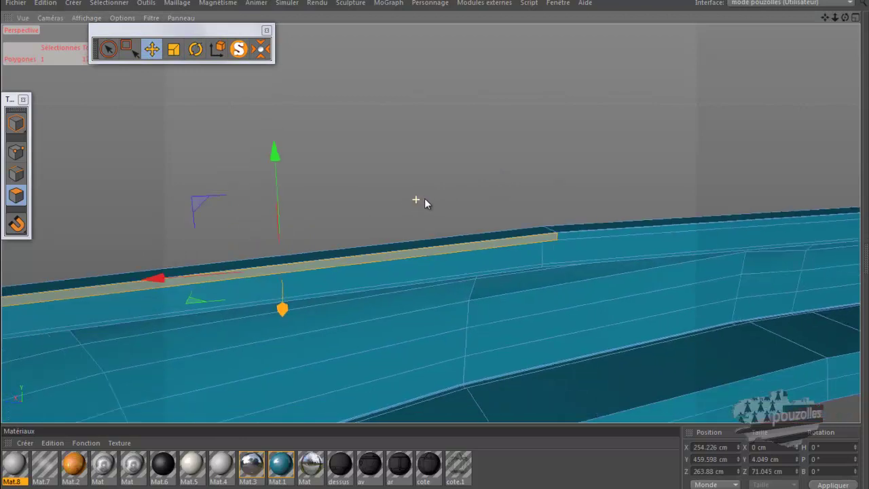
pyautogui.rightClick(390, 106)
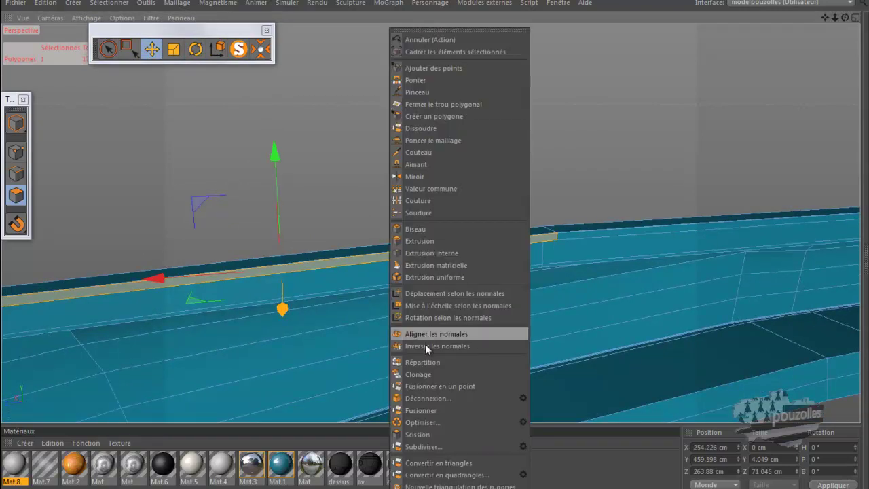
pyautogui.click(418, 435)
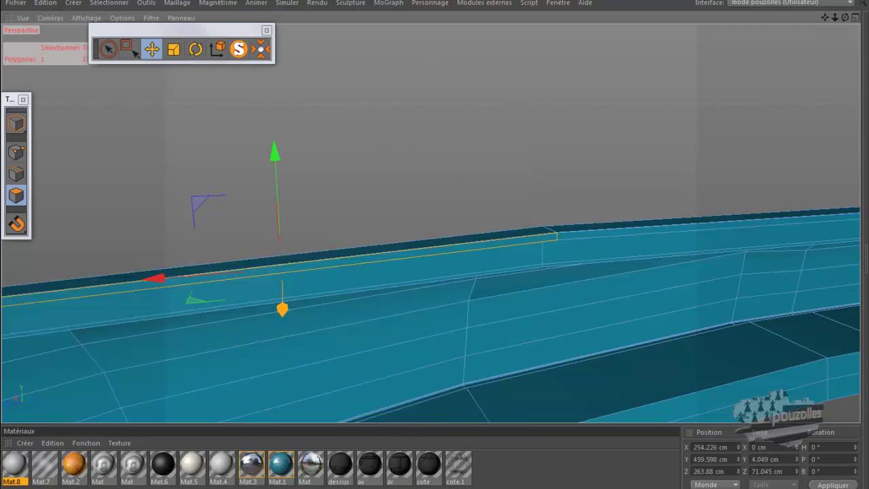
# Open the object list and enlarge its window to nearly the full screen height.
pyautogui.click(71, 465)
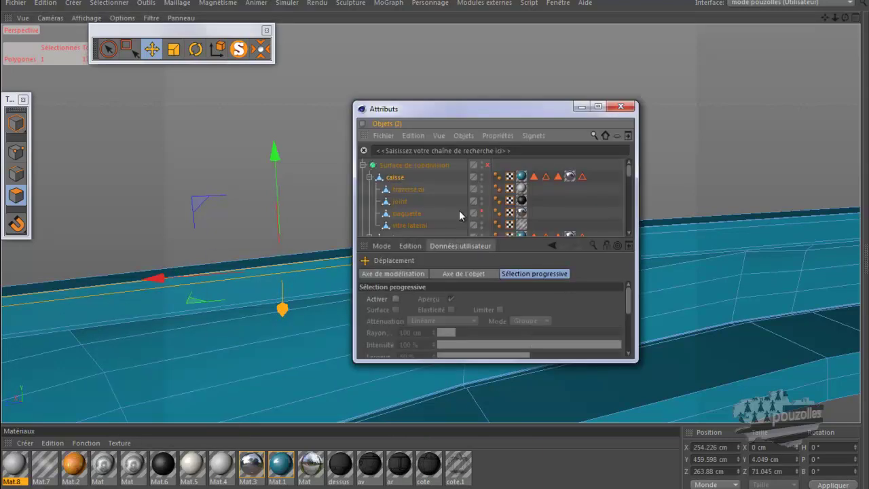
pyautogui.moveTo(486, 103); pyautogui.dragTo(487, 7)
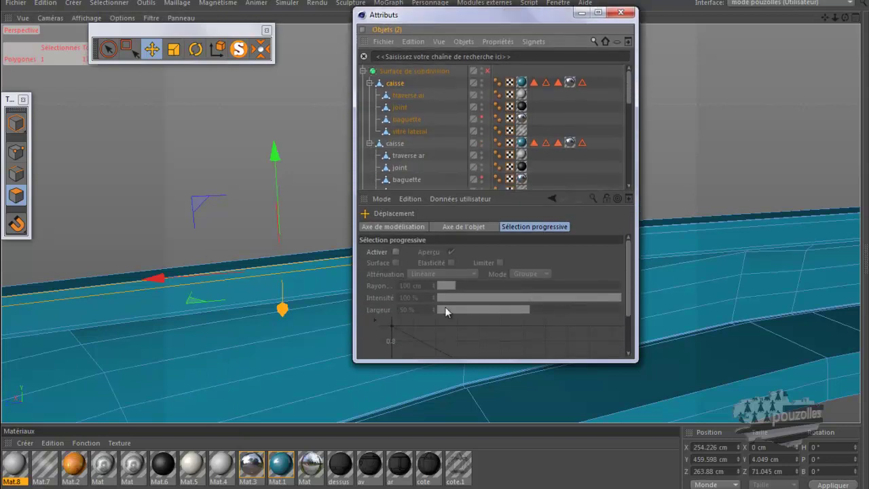
pyautogui.moveTo(480, 363); pyautogui.dragTo(480, 488)
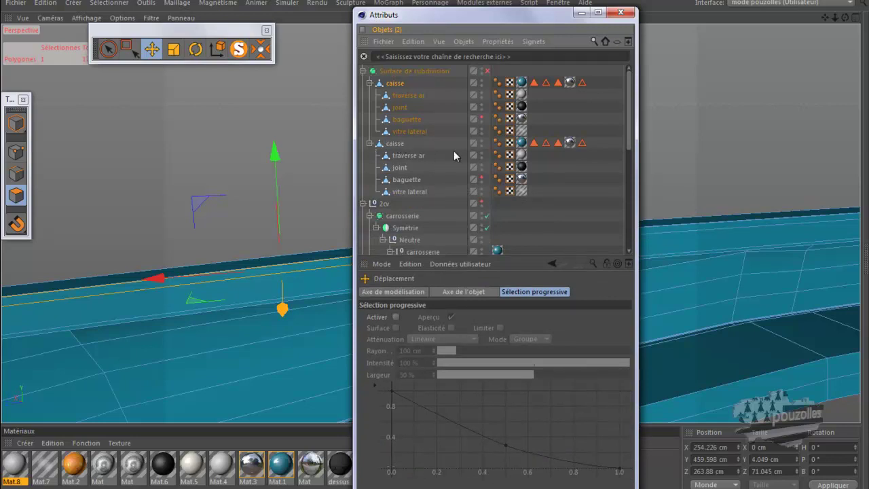
# Delete the second caisse's children traverse ar, joint, baguette and vitre lateral, plus its material and selection tags.
pyautogui.moveTo(551, 157); pyautogui.dragTo(406, 191)
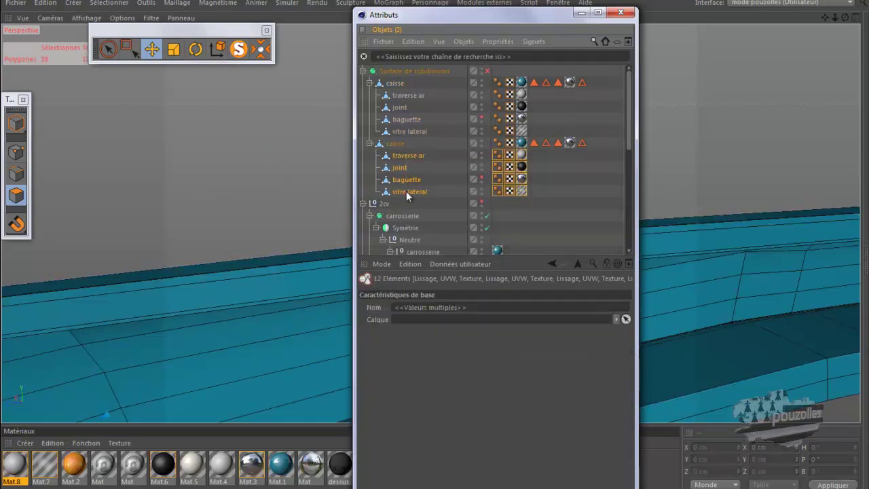
pyautogui.press('Delete')
pyautogui.moveTo(595, 141); pyautogui.dragTo(525, 150)
pyautogui.press('Delete')
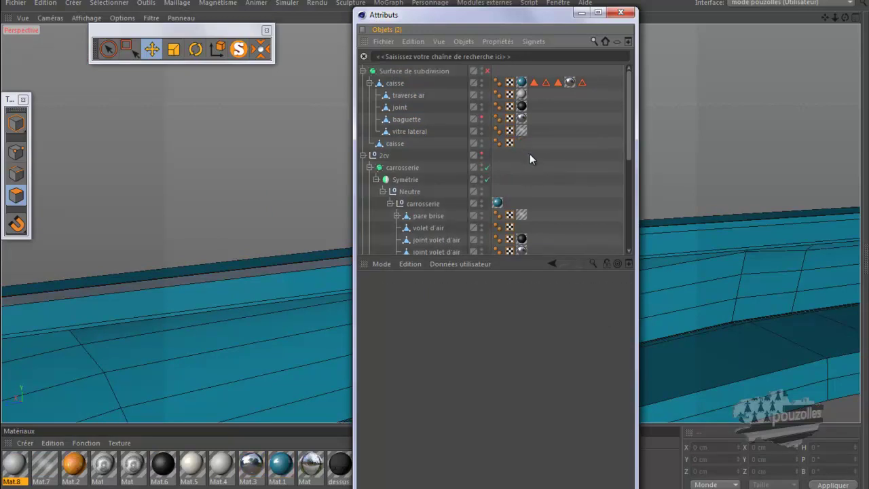
# Rename the split-off caisse object travers 01 and place it as the first child of the original caisse.
pyautogui.doubleClick(397, 143)
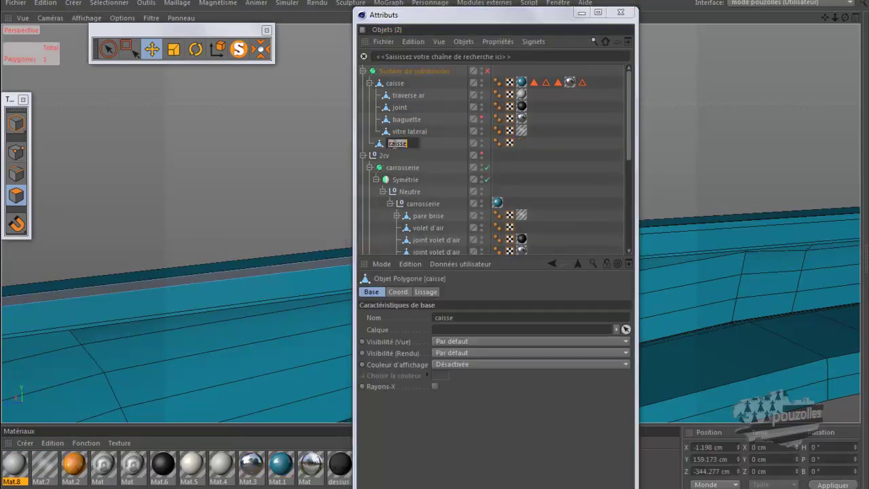
pyautogui.write('c')
pyautogui.press('Return')
pyautogui.moveTo(396, 146); pyautogui.dragTo(400, 91)
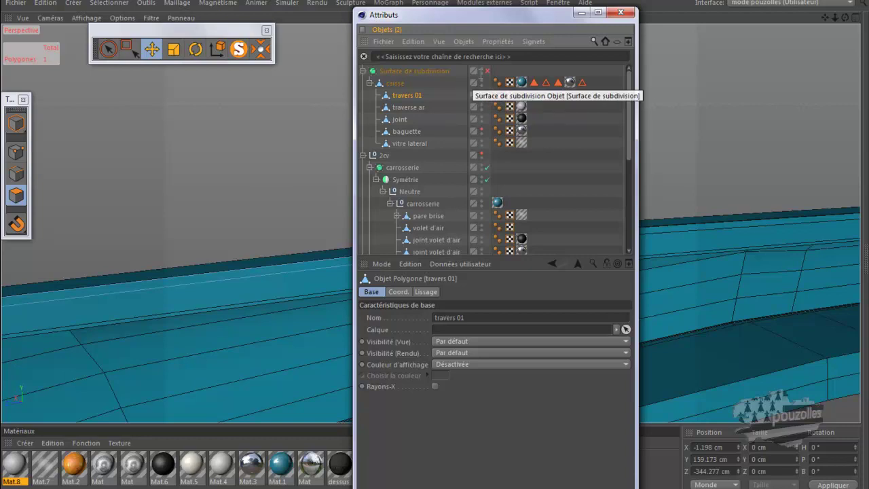
# Select the travers 01 polygon and move the teal Mat.1 material tag off the caisse object.
pyautogui.click(581, 13)
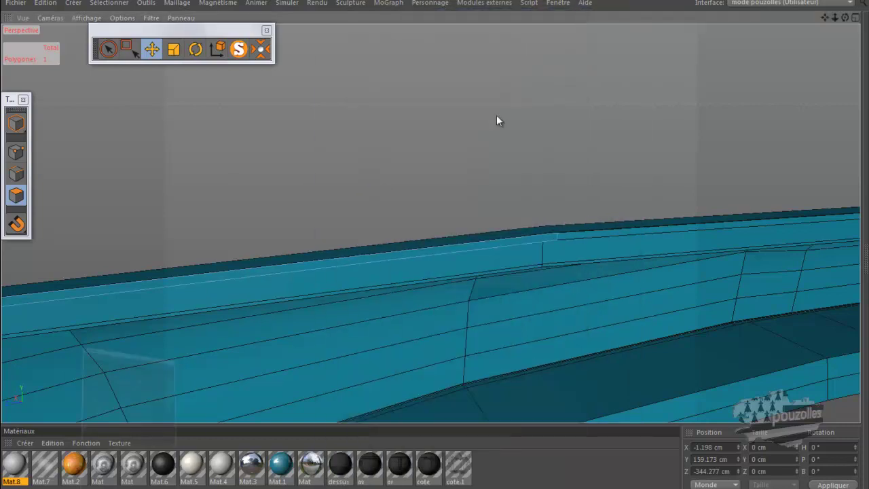
pyautogui.click(413, 253)
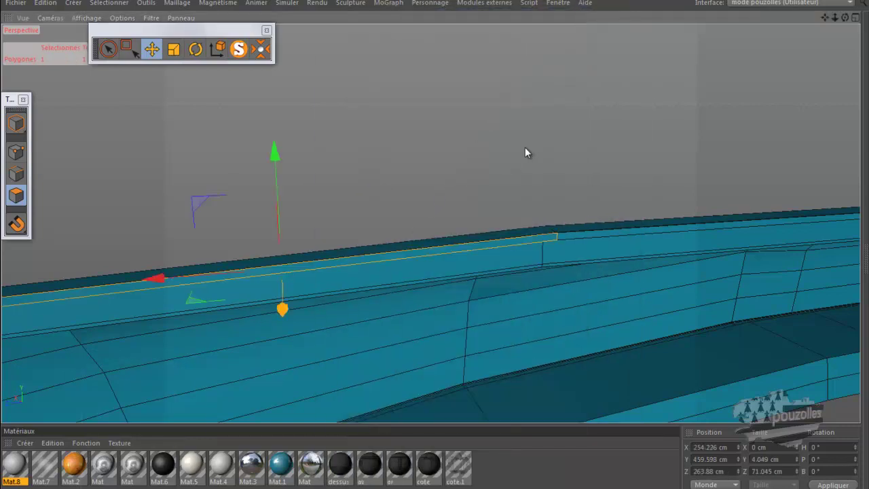
pyautogui.keyDown('alt'); pyautogui.moveTo(524, 147); pyautogui.dragTo(531, 149); pyautogui.keyUp('alt')
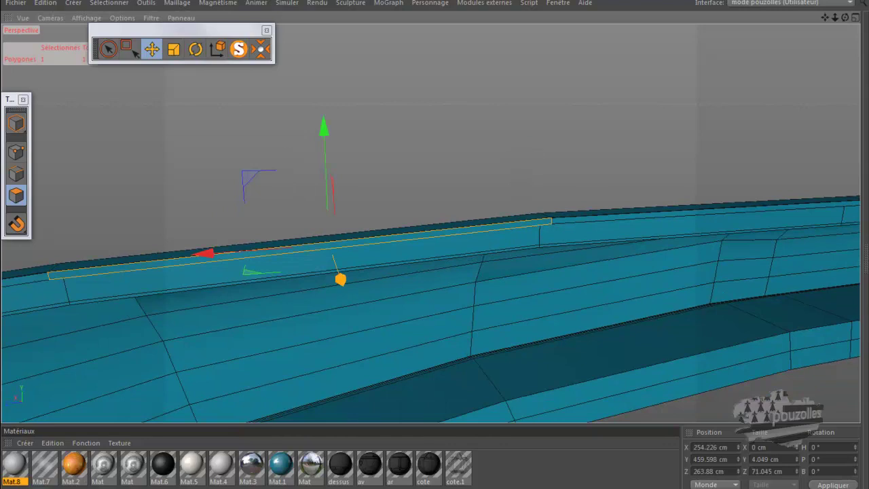
pyautogui.hotkey('alt', 'Tab')
pyautogui.moveTo(522, 83); pyautogui.dragTo(509, 156)
pyautogui.click(580, 12)
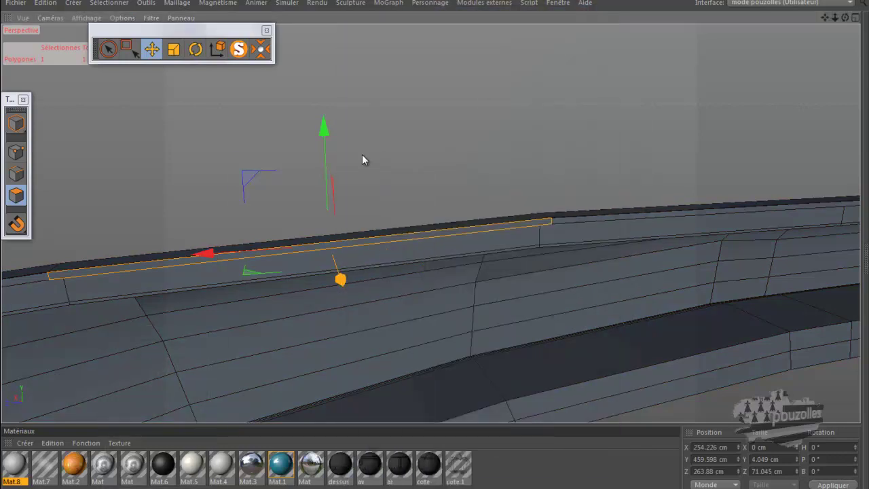
# Select the short rear end edge of the travers 01 polygon in the right side view.
pyautogui.middleClick(378, 246)
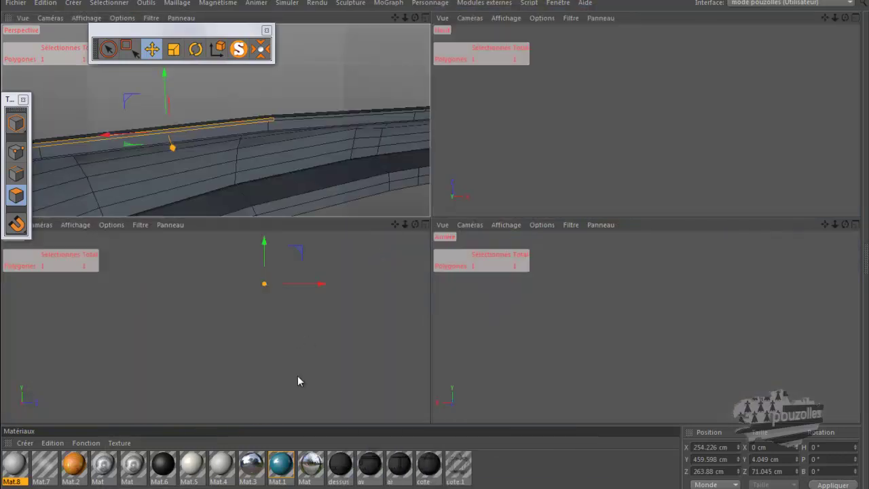
pyautogui.middleClick(278, 323)
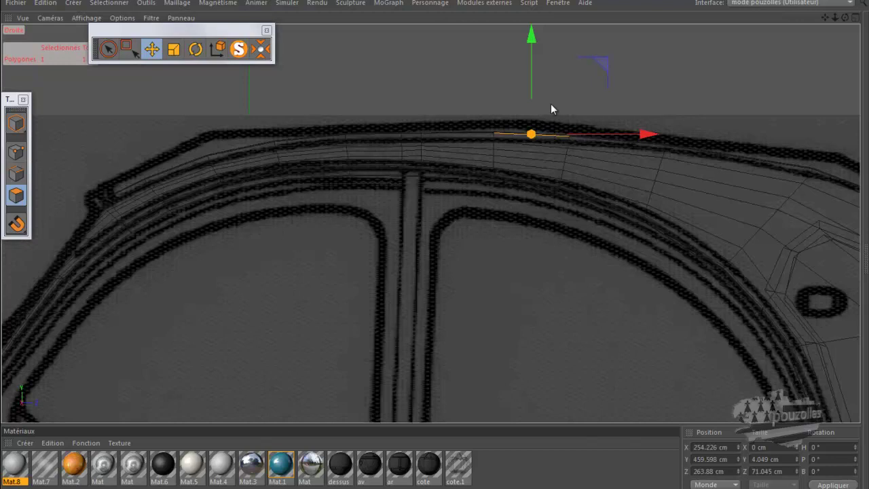
pyautogui.scroll(5, 601, 129)
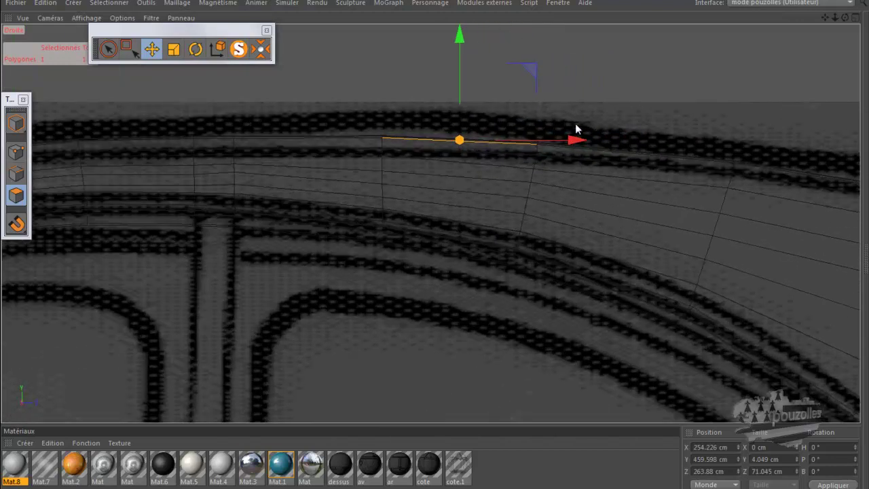
pyautogui.scroll(5, 492, 124)
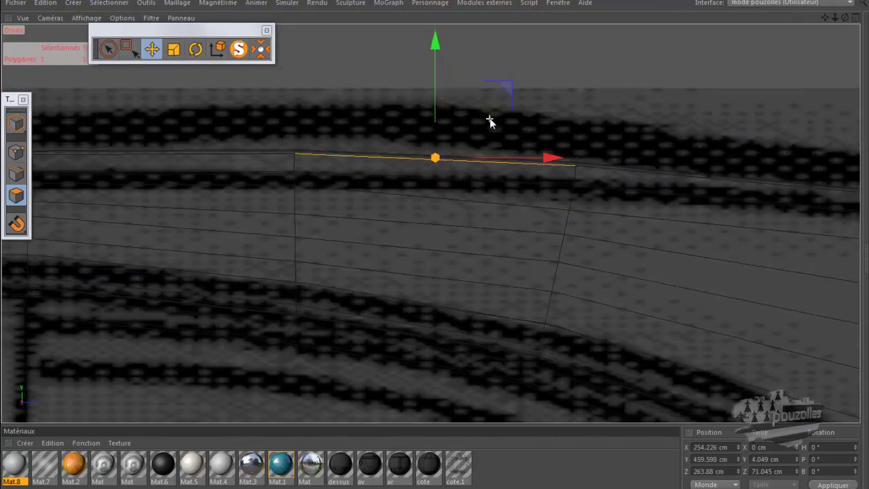
pyautogui.scroll(1, 490, 122)
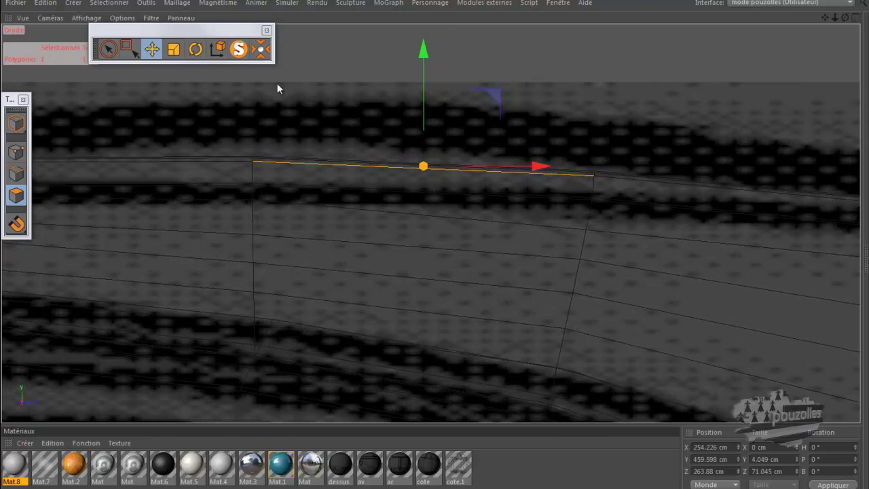
pyautogui.click(153, 52)
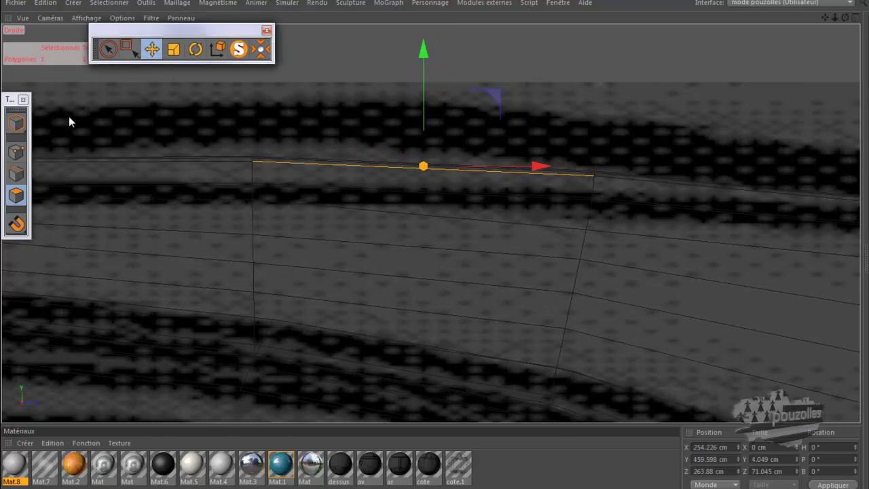
pyautogui.click(16, 173)
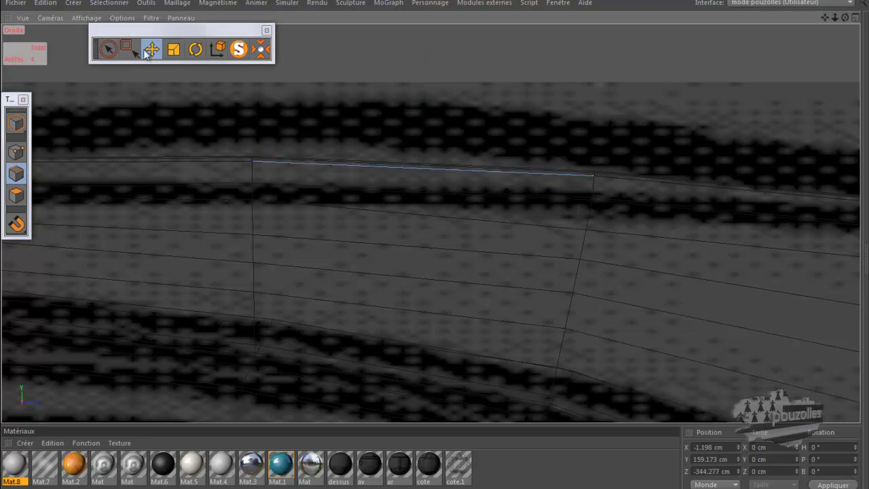
pyautogui.click(108, 49)
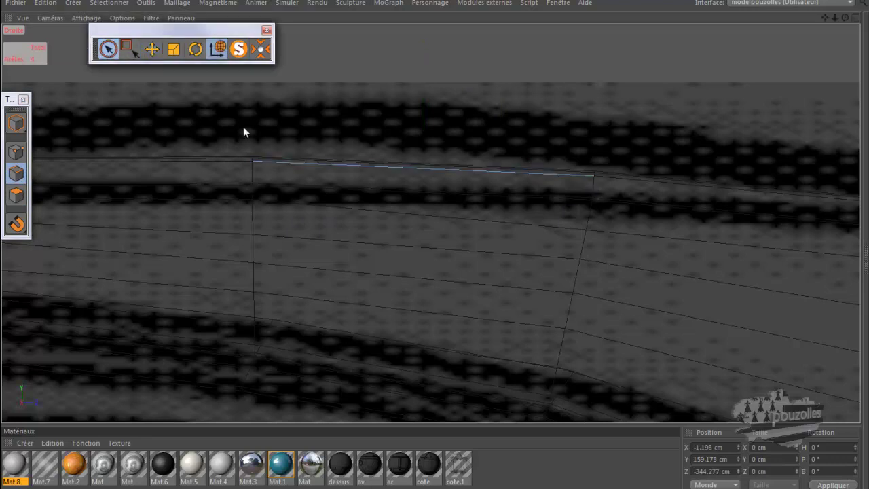
pyautogui.click(599, 175)
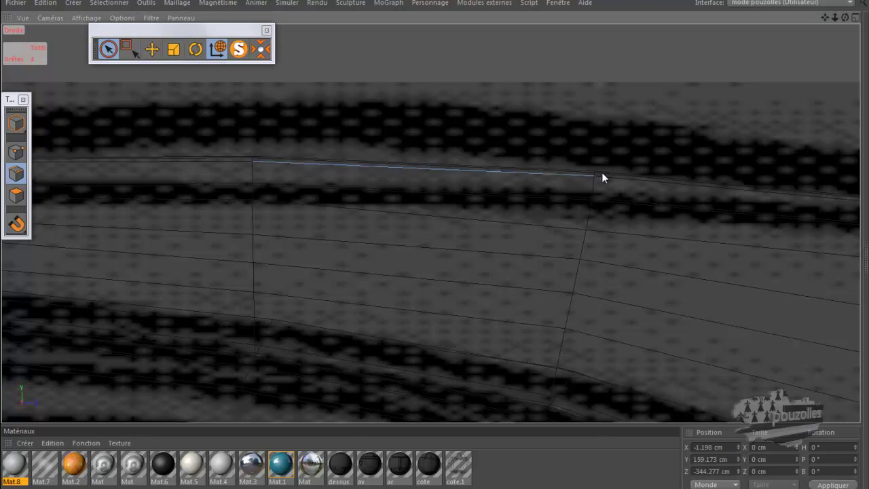
pyautogui.click(598, 173)
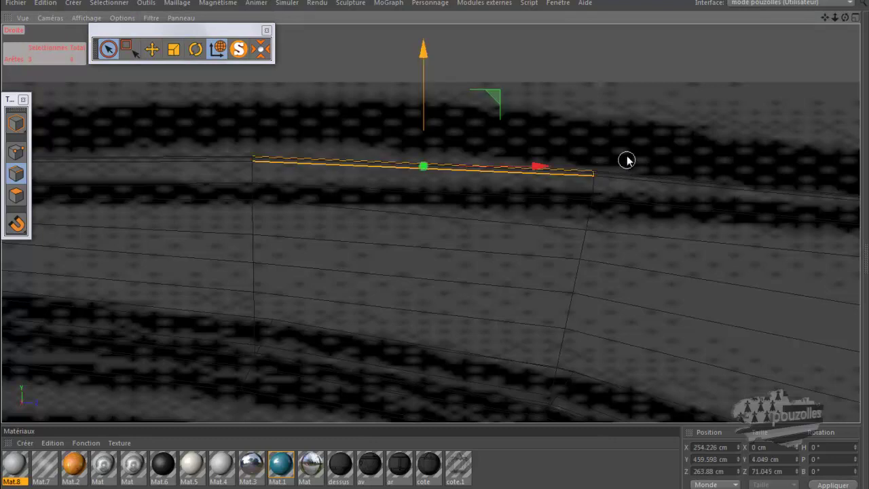
pyautogui.click(548, 185)
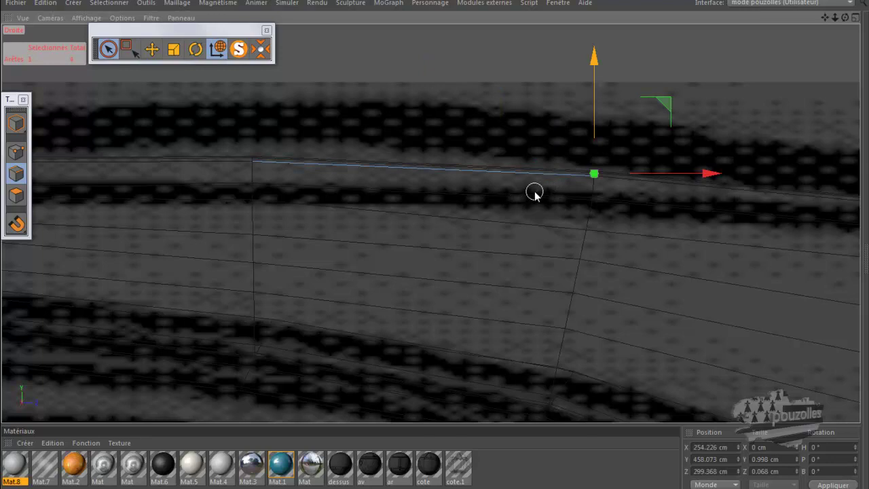
# Move the selected end edge forward and up along the roof line to about Y 460.8 cm and Z 236.7 cm.
pyautogui.scroll(3, 534, 192)
pyautogui.scroll(1, 535, 192)
pyautogui.moveTo(720, 166); pyautogui.dragTo(292, 165)
pyautogui.moveTo(181, 113); pyautogui.dragTo(182, 94)
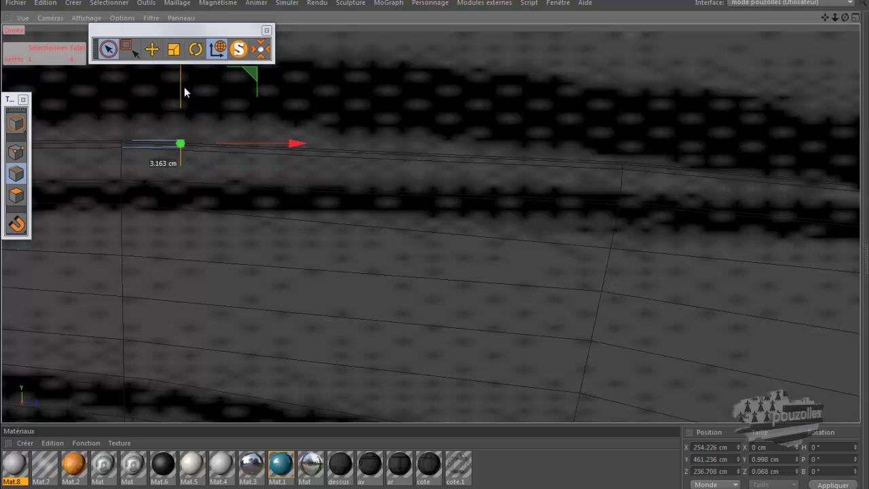
pyautogui.moveTo(184, 87); pyautogui.dragTo(184, 89)
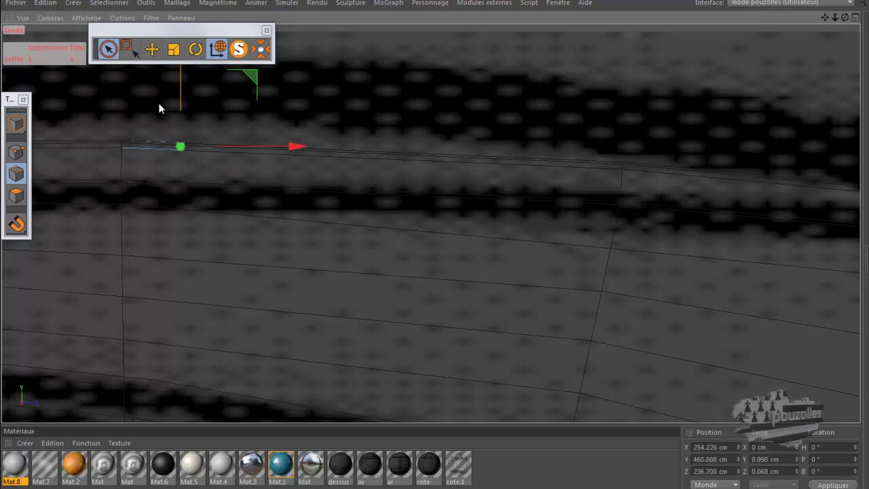
pyautogui.scroll(3, 117, 155)
pyautogui.scroll(3, 117, 155)
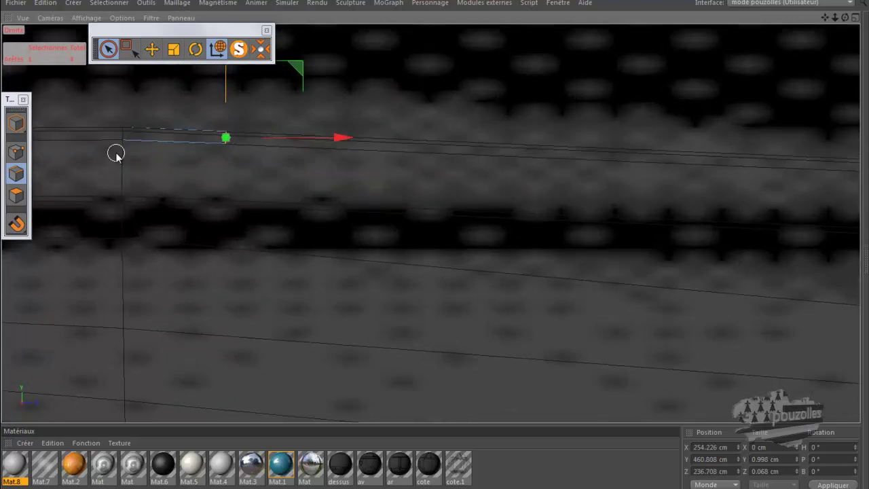
pyautogui.scroll(-5, 117, 154)
pyautogui.keyDown('alt'); pyautogui.moveTo(118, 155); pyautogui.dragTo(182, 200, button='middle'); pyautogui.keyUp('alt')
# Extrude the travers 01 polygon inward from the body side and set the new end face's X position to 0 cm.
pyautogui.click(15, 197)
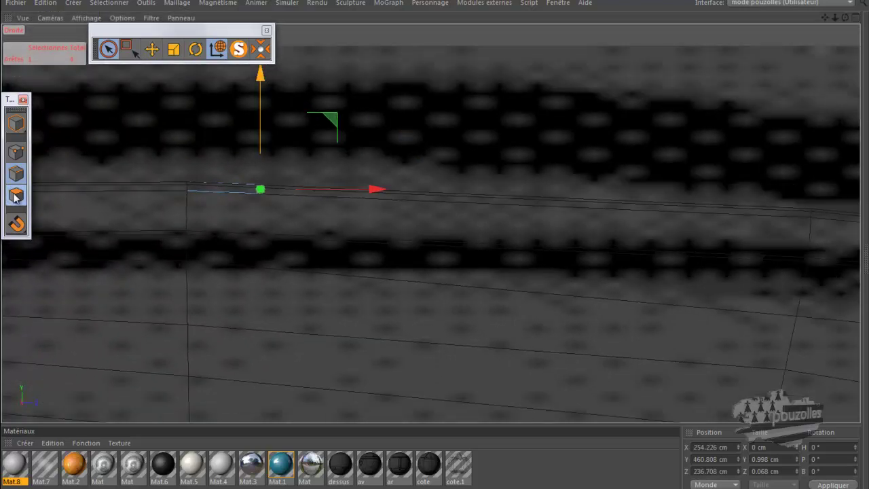
pyautogui.middleClick(199, 216)
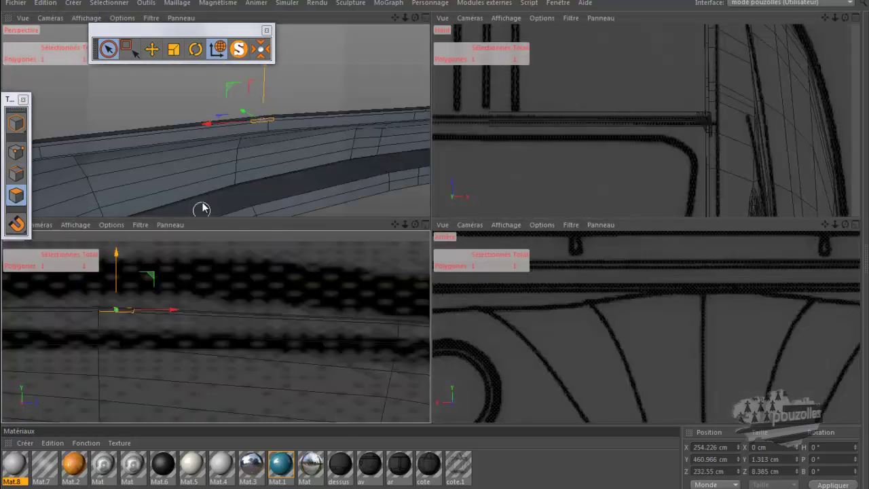
pyautogui.middleClick(202, 202)
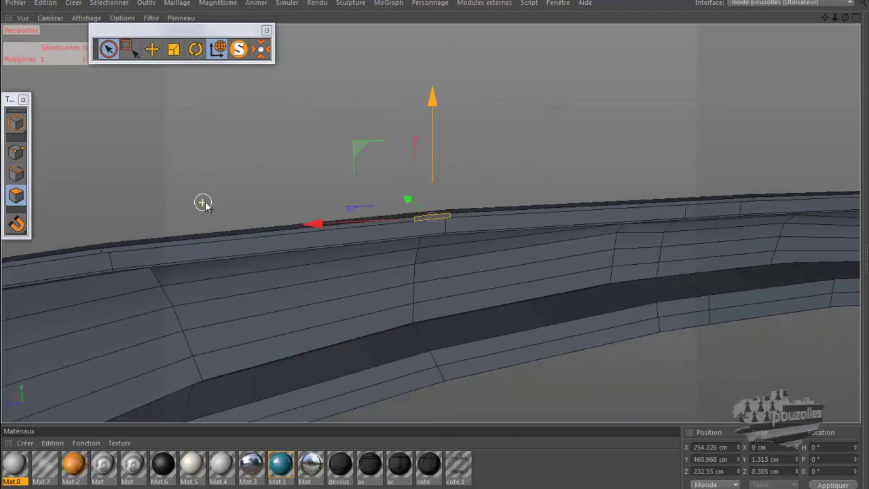
pyautogui.moveTo(846, 18); pyautogui.dragTo(438, 250)
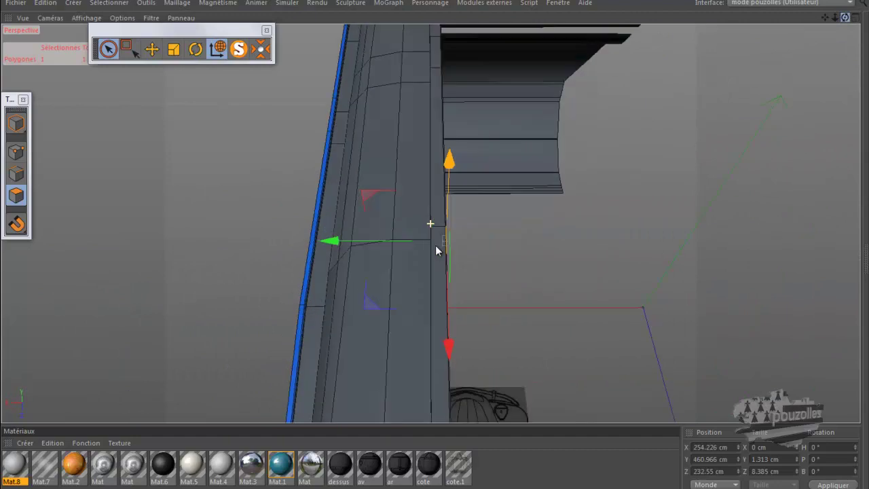
pyautogui.moveTo(347, 248); pyautogui.dragTo(724, 234)
pyautogui.click(705, 447)
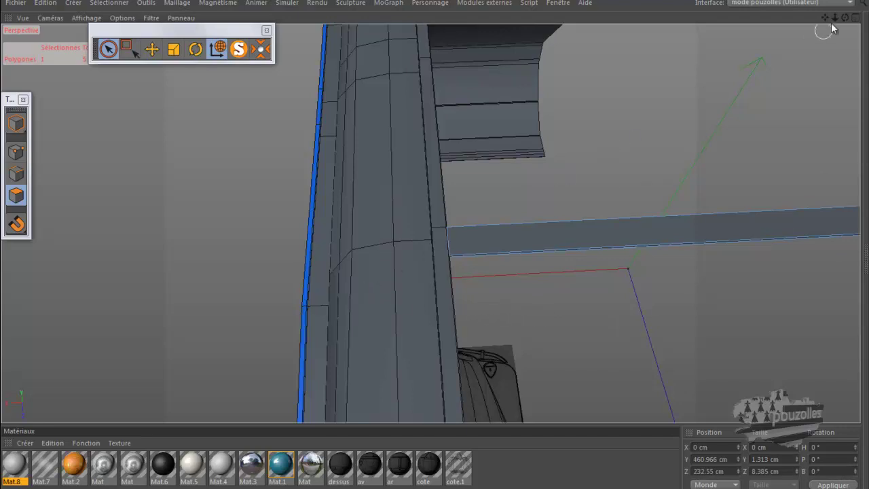
# Centre the axis of the travers 01 object on its geometry.
pyautogui.moveTo(846, 21); pyautogui.dragTo(299, 324)
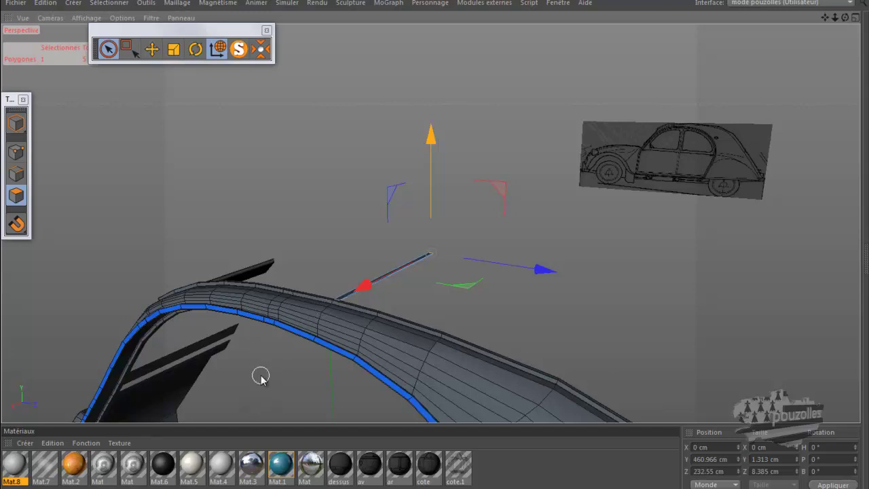
pyautogui.scroll(5, 352, 301)
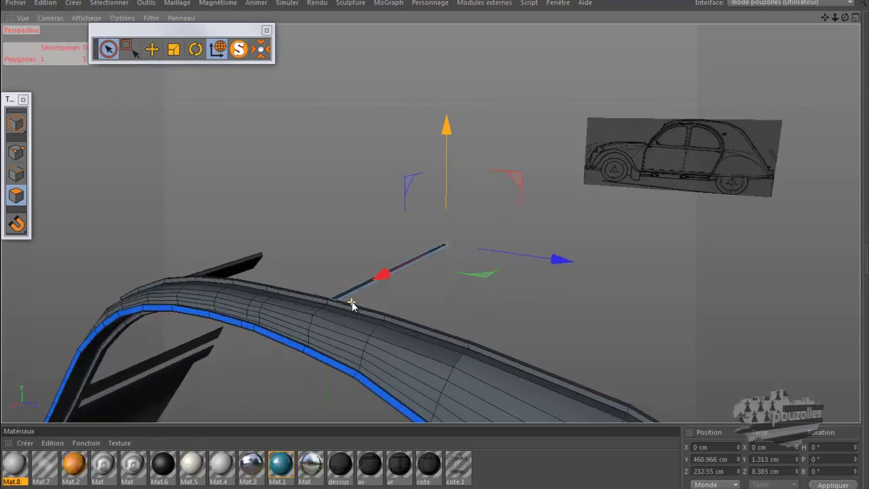
pyautogui.scroll(6, 352, 300)
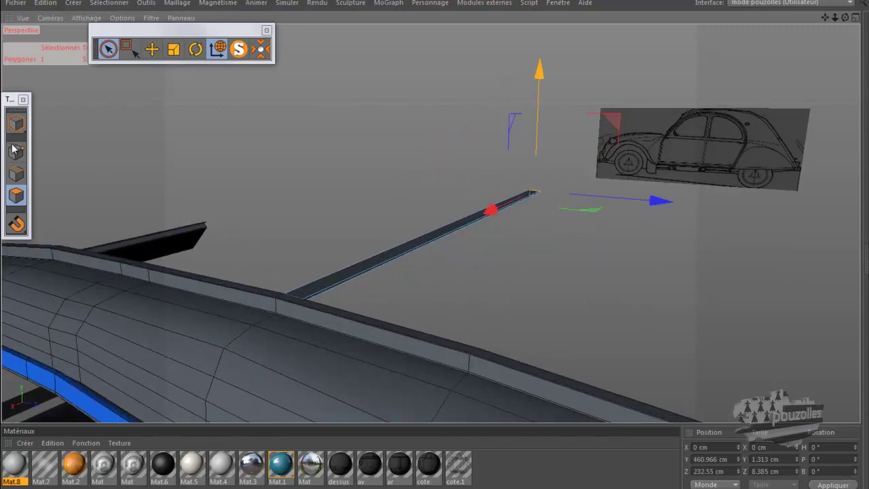
pyautogui.click(17, 123)
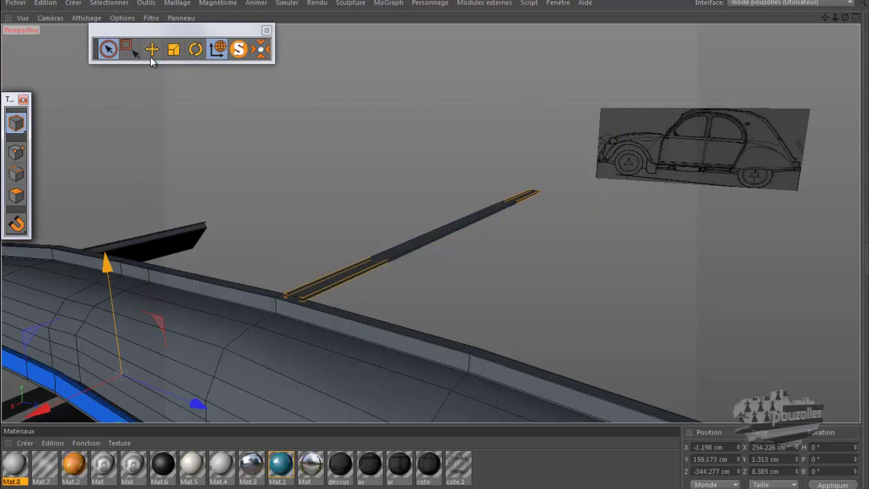
pyautogui.click(260, 52)
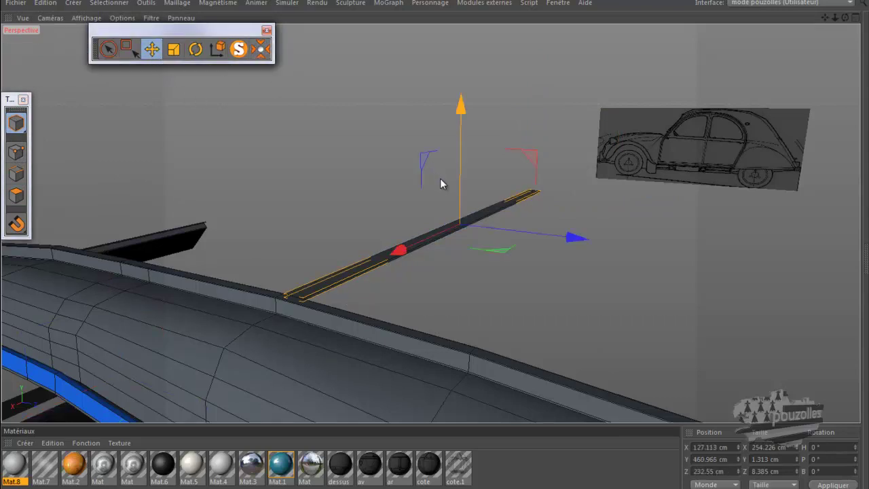
# Adjust the height of travers 01 against the roof rail, lowering it about 0.46 cm and raising it about 0.3 cm.
pyautogui.scroll(7, 331, 287)
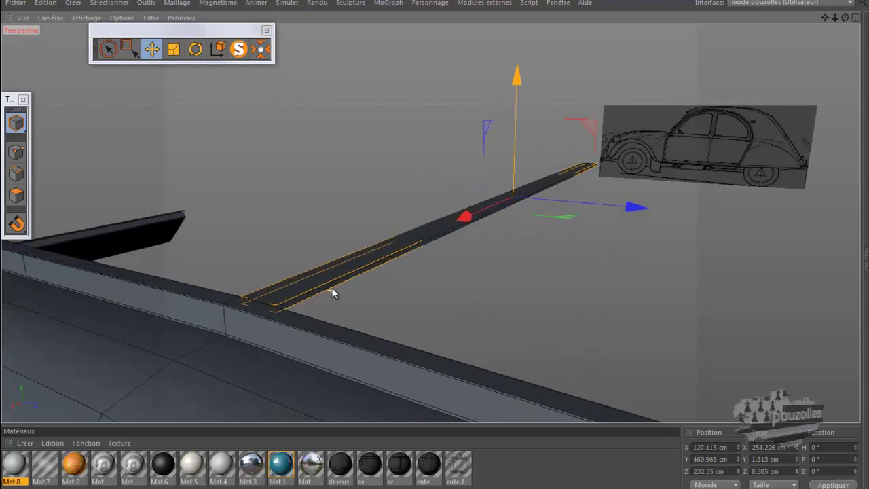
pyautogui.moveTo(526, 78); pyautogui.dragTo(526, 80)
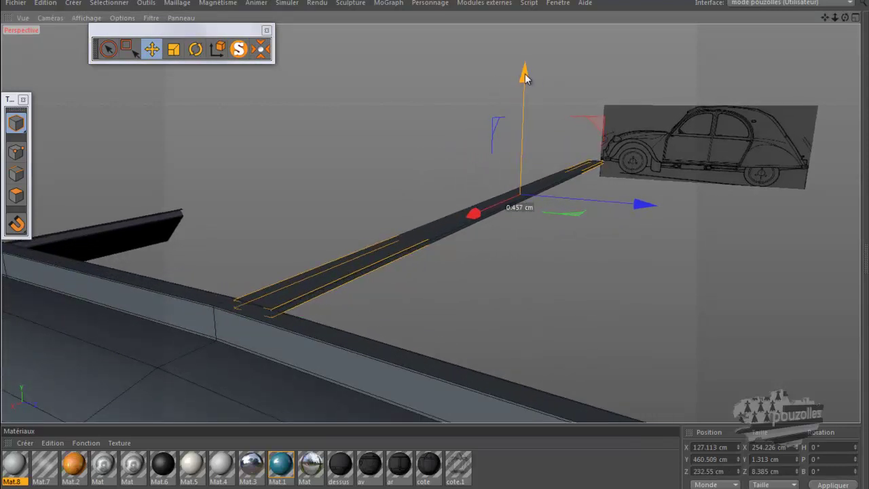
pyautogui.middleClick(308, 319)
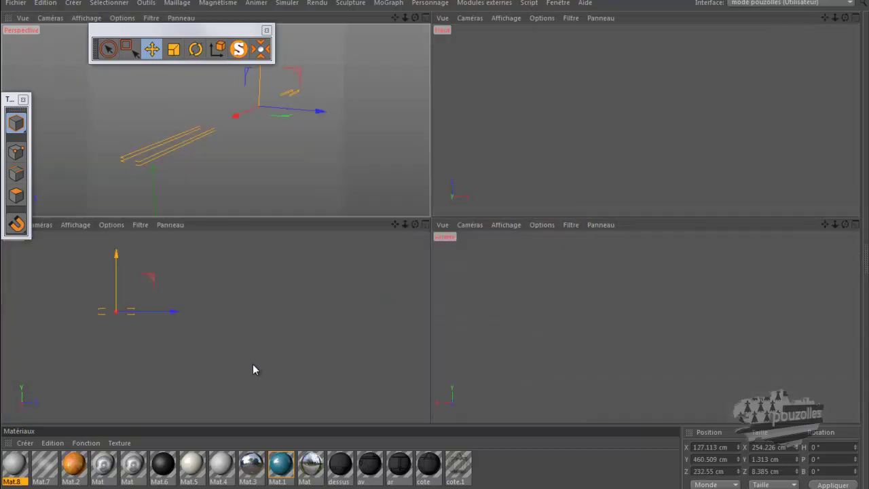
pyautogui.middleClick(253, 364)
pyautogui.scroll(5, 170, 177)
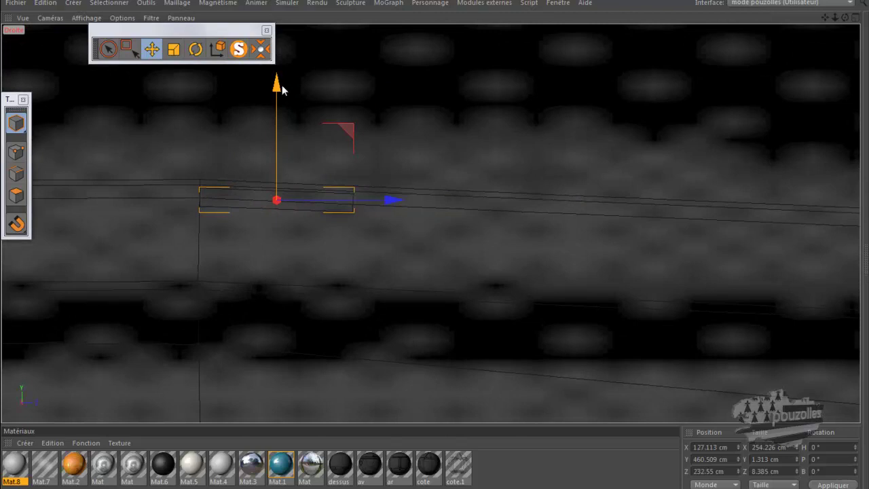
pyautogui.moveTo(279, 92); pyautogui.dragTo(280, 87)
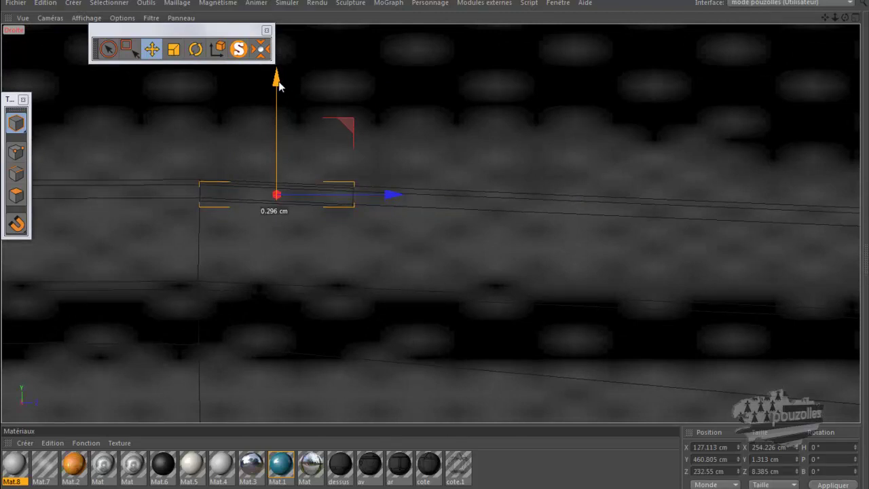
# Enable the Surface de subdivision object and move the object list window clear of the crossbar in the perspective view.
pyautogui.middleClick(224, 158)
pyautogui.middleClick(224, 158)
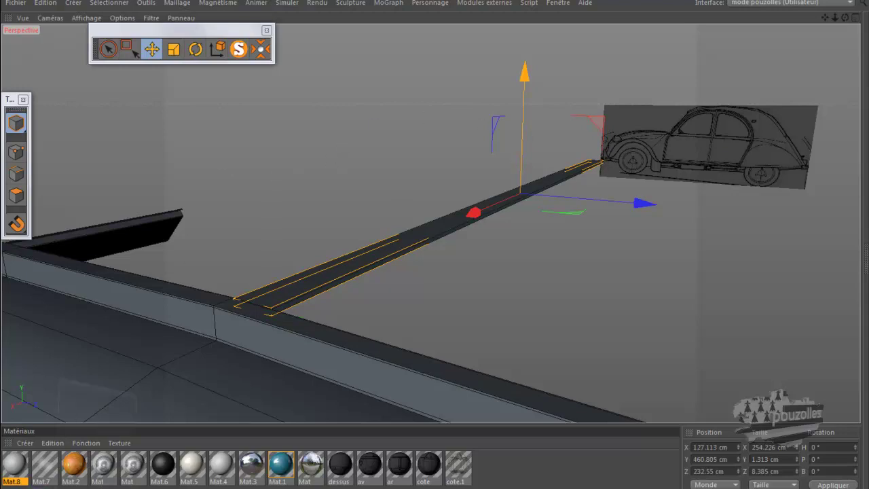
pyautogui.hotkey('alt', 'Tab')
pyautogui.click(487, 71)
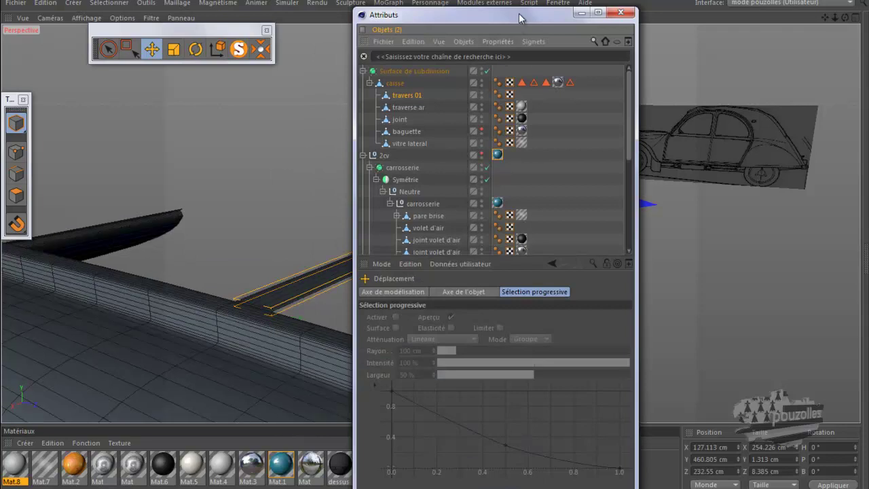
pyautogui.moveTo(517, 26); pyautogui.dragTo(670, 266)
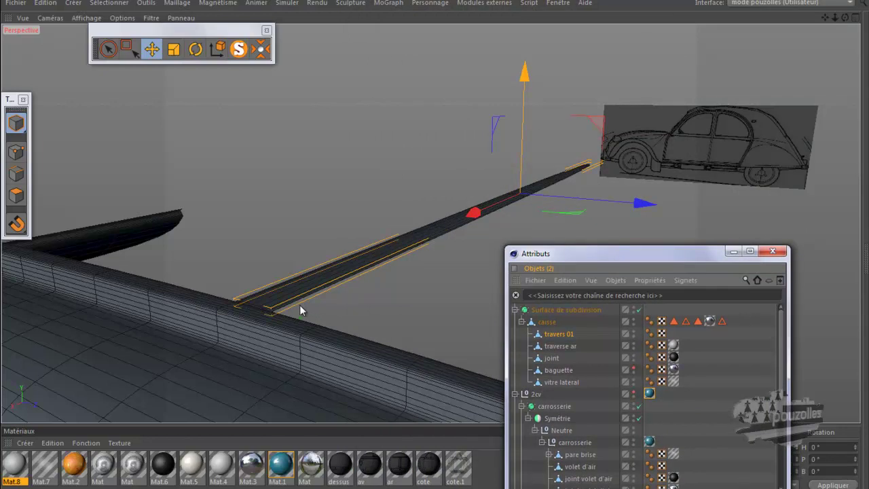
pyautogui.moveTo(246, 312)
pyautogui.keyDown('alt'); pyautogui.mouseDown()
pyautogui.moveTo(258, 299)
pyautogui.moveTo(262, 308)
pyautogui.mouseUp(); pyautogui.keyUp('alt')
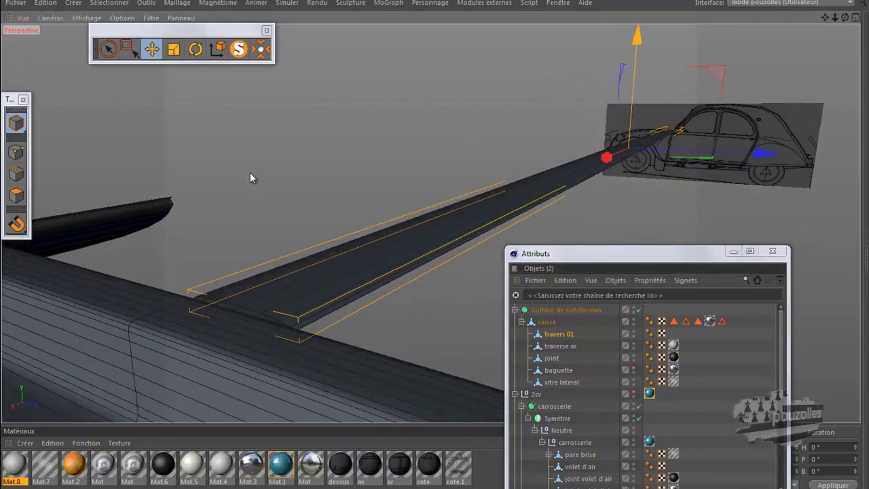
# Cut two lengthwise edge loops into travers 01, one close to each of its long edges.
pyautogui.press('k')
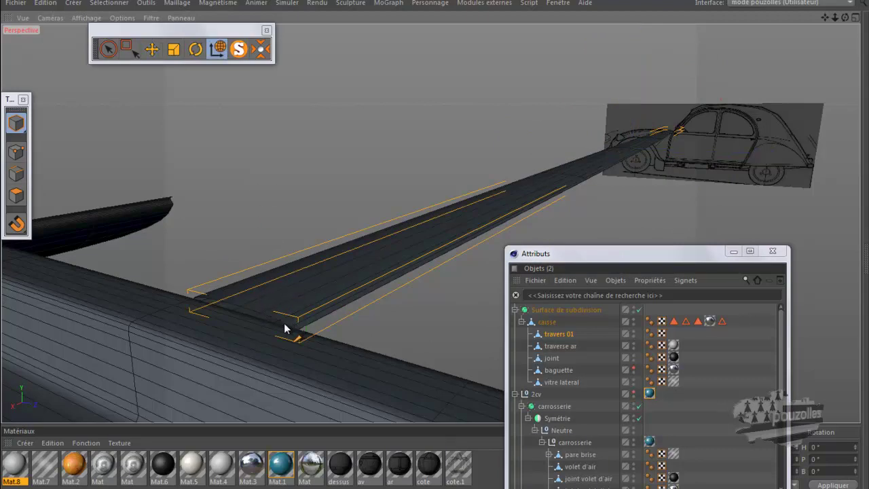
pyautogui.click(16, 152)
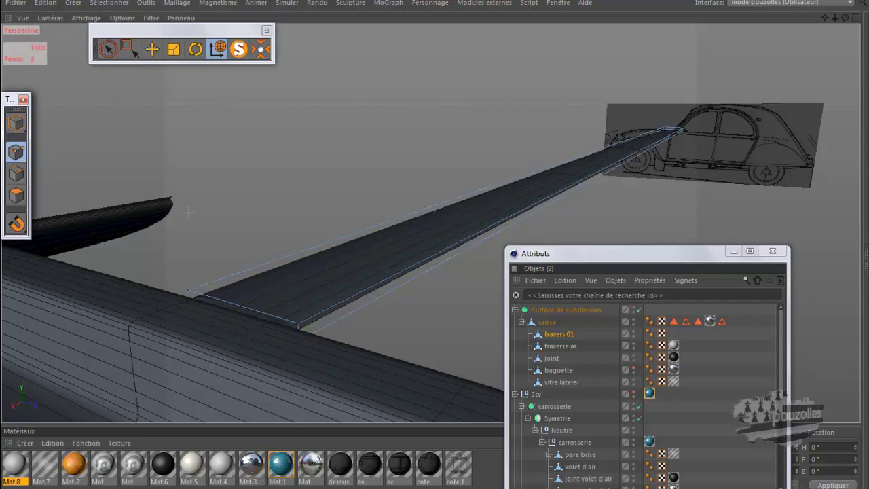
pyautogui.click(291, 328)
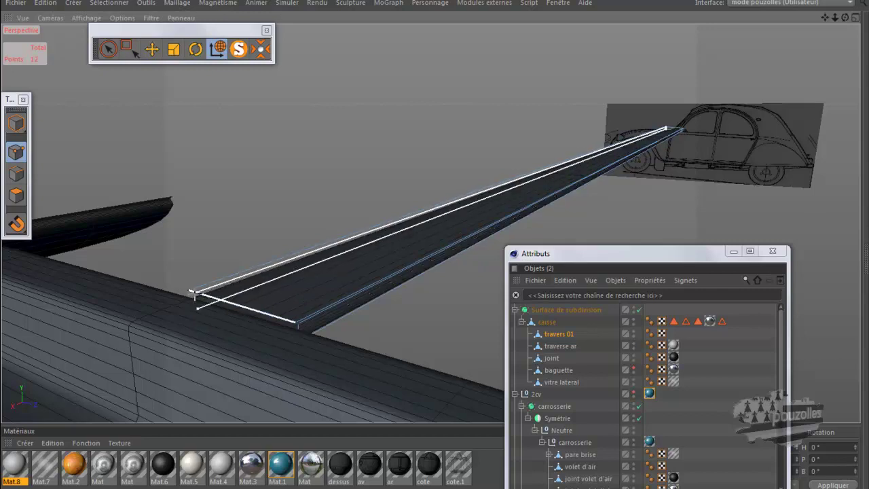
pyautogui.click(192, 292)
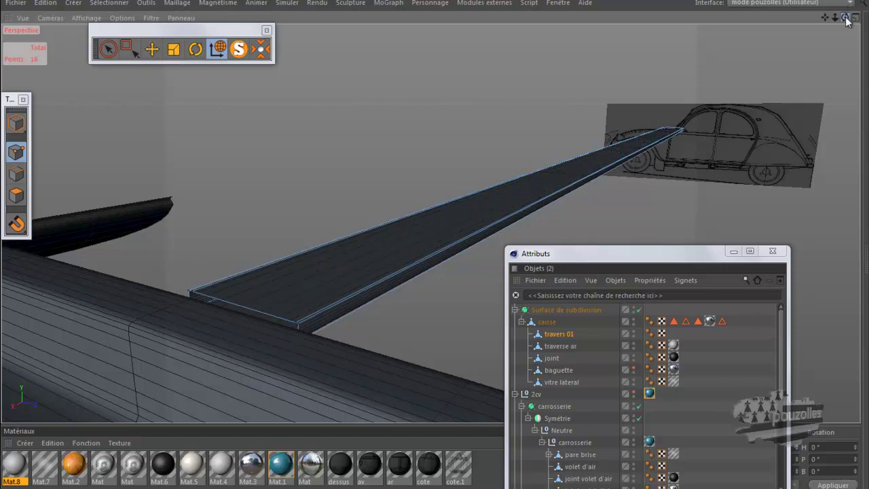
# Disable the Surface de subdivision object and delete the end-face polygons of travers 01 at the car's centre plane.
pyautogui.keyDown('alt'); pyautogui.moveTo(435, 250); pyautogui.dragTo(435, 248); pyautogui.keyUp('alt')
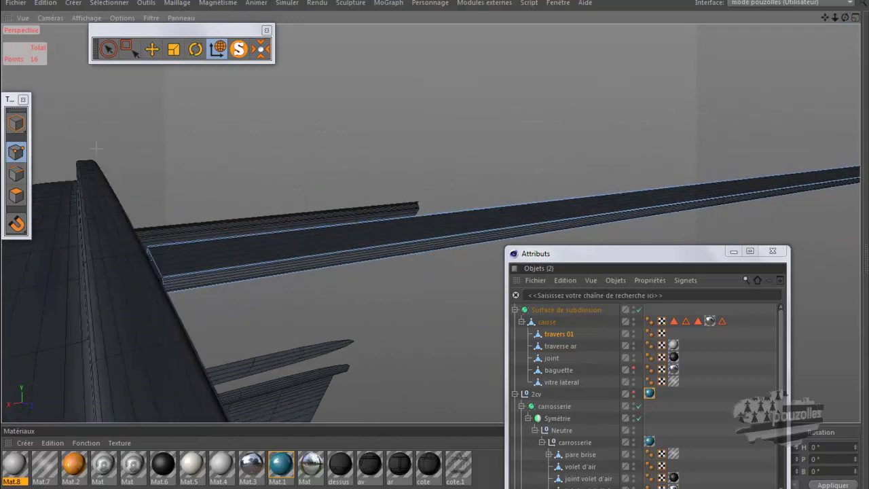
pyautogui.click(639, 309)
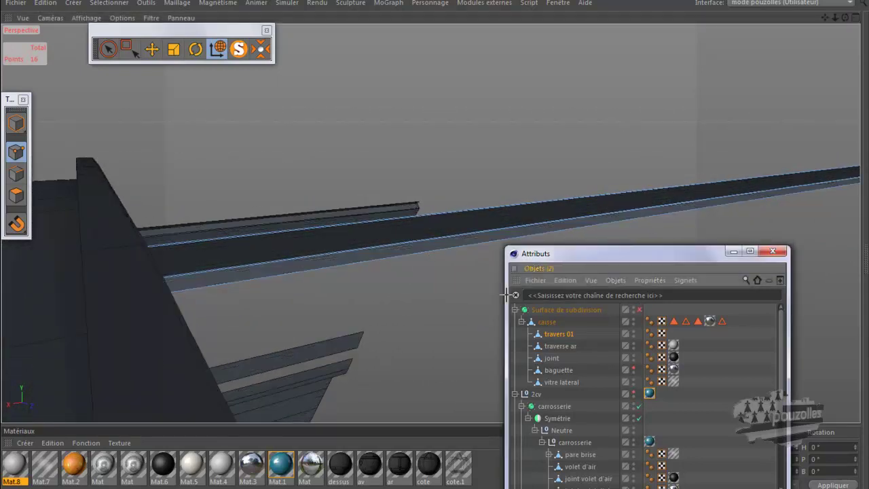
pyautogui.keyDown('alt'); pyautogui.moveTo(113, 250); pyautogui.dragTo(103, 246); pyautogui.keyUp('alt')
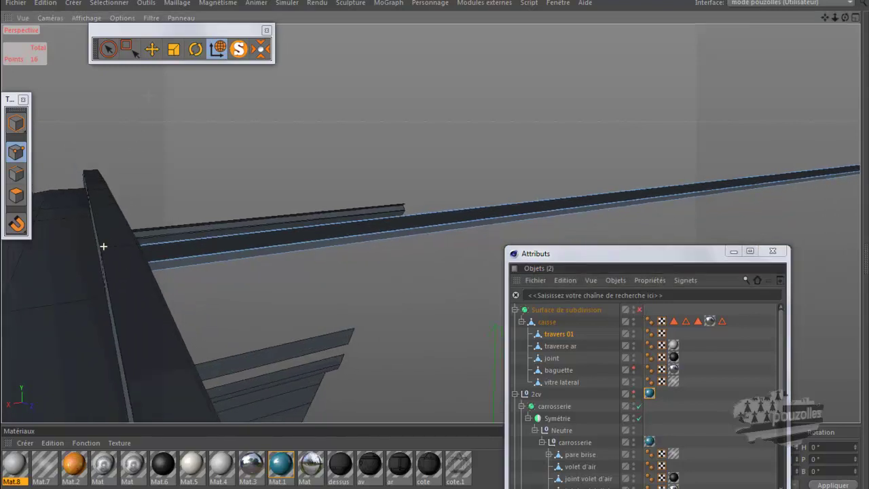
pyautogui.click(152, 50)
pyautogui.keyDown('alt'); pyautogui.moveTo(292, 285); pyautogui.dragTo(418, 251); pyautogui.keyUp('alt')
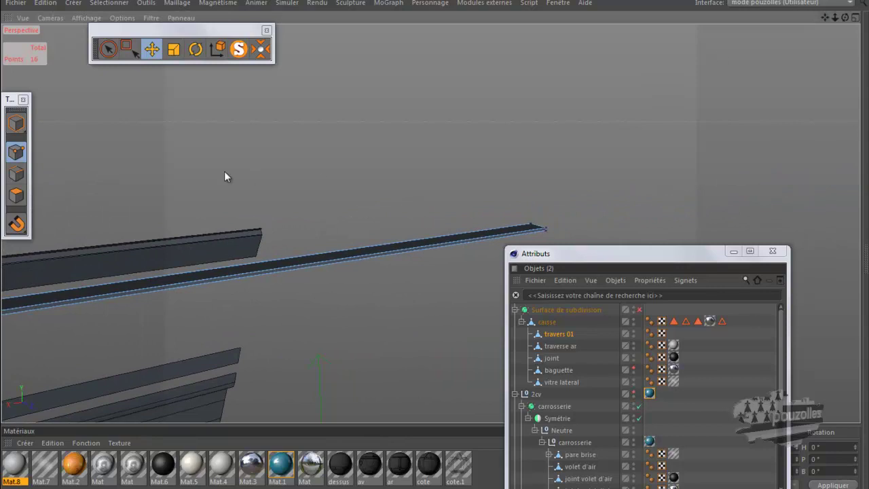
pyautogui.click(24, 195)
pyautogui.click(109, 49)
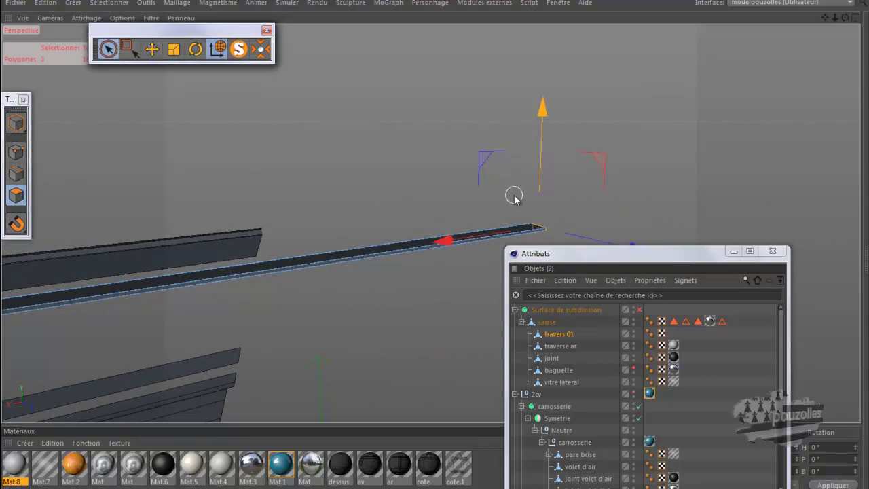
pyautogui.moveTo(847, 19); pyautogui.dragTo(430, 256)
pyautogui.keyDown('alt'); pyautogui.moveTo(457, 185); pyautogui.dragTo(434, 136); pyautogui.keyUp('alt')
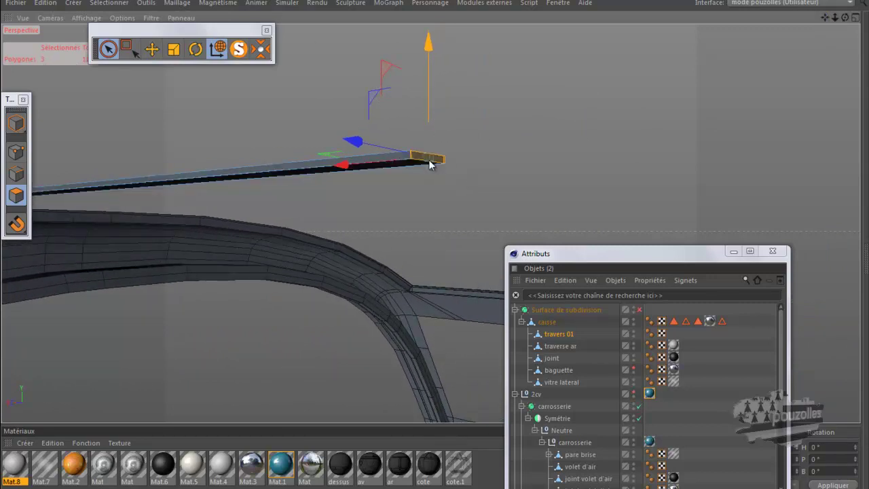
pyautogui.scroll(3, 431, 160)
pyautogui.scroll(2, 424, 158)
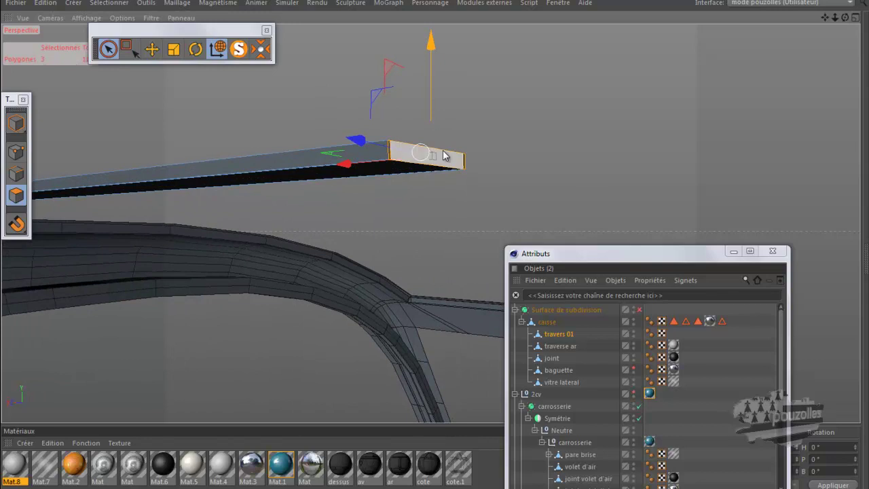
pyautogui.press('Delete')
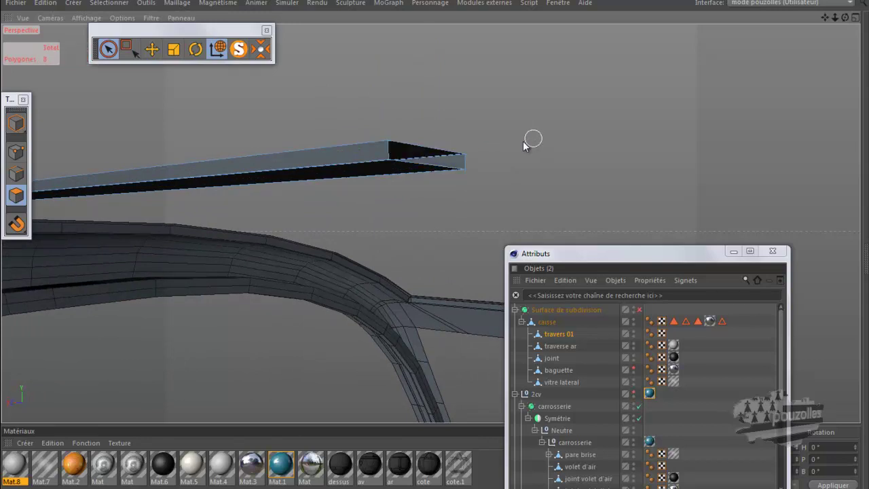
# Re-enable Surface de subdivision, minimise the object list window and examine where travers 01 meets the roof rail.
pyautogui.keyDown('alt'); pyautogui.moveTo(572, 161); pyautogui.dragTo(628, 207); pyautogui.keyUp('alt')
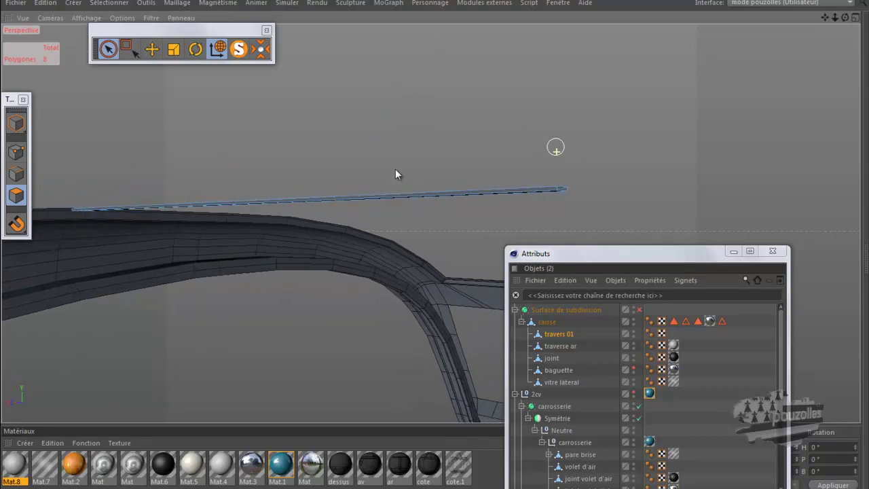
pyautogui.scroll(5, 58, 215)
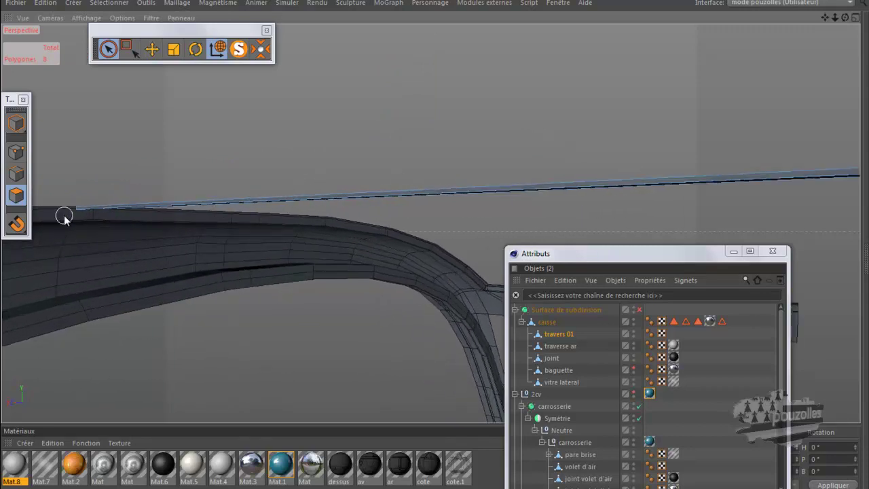
pyautogui.scroll(3, 65, 214)
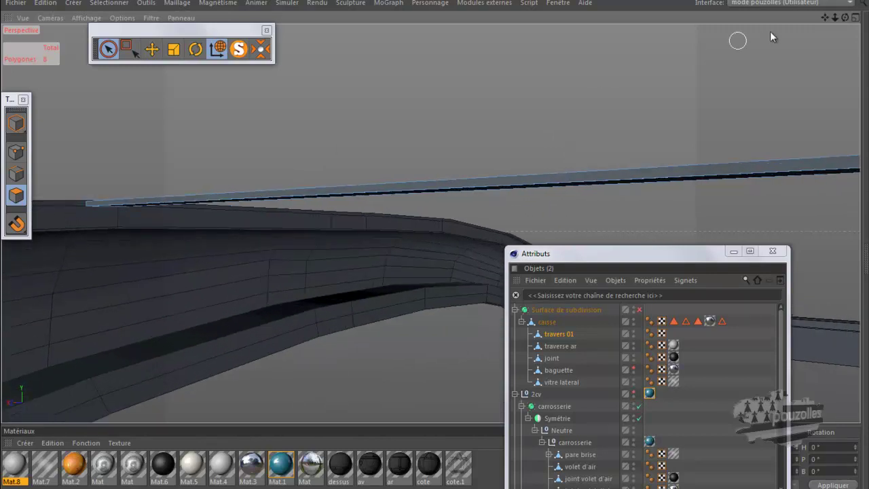
pyautogui.keyDown('alt'); pyautogui.moveTo(439, 250); pyautogui.dragTo(436, 244); pyautogui.keyUp('alt')
pyautogui.moveTo(844, 18); pyautogui.dragTo(435, 244)
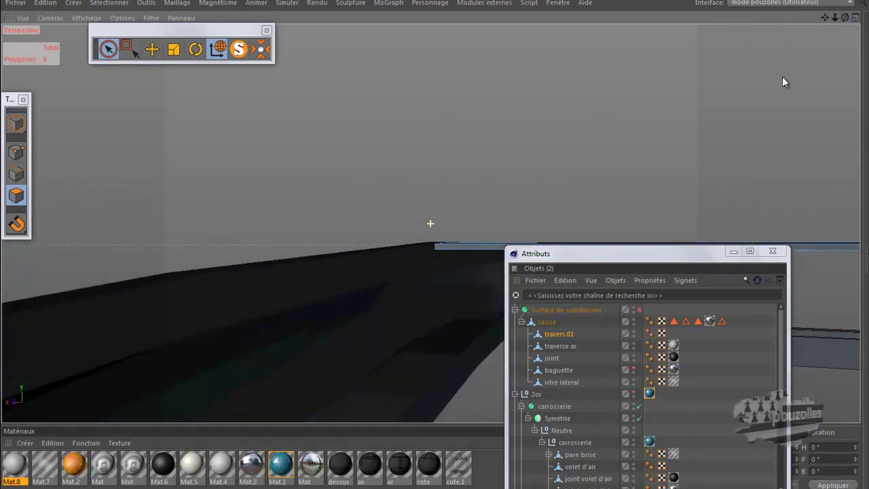
pyautogui.click(640, 310)
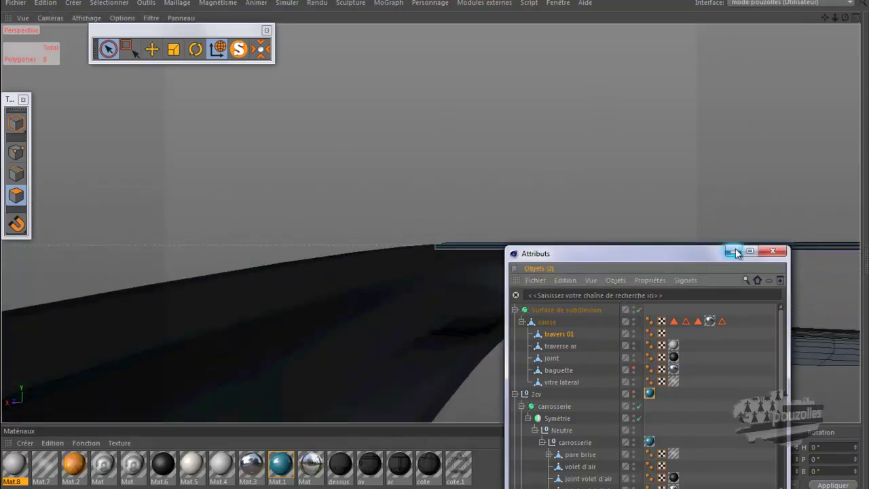
pyautogui.click(735, 252)
pyautogui.moveTo(845, 19); pyautogui.dragTo(435, 246)
pyautogui.scroll(3, 555, 285)
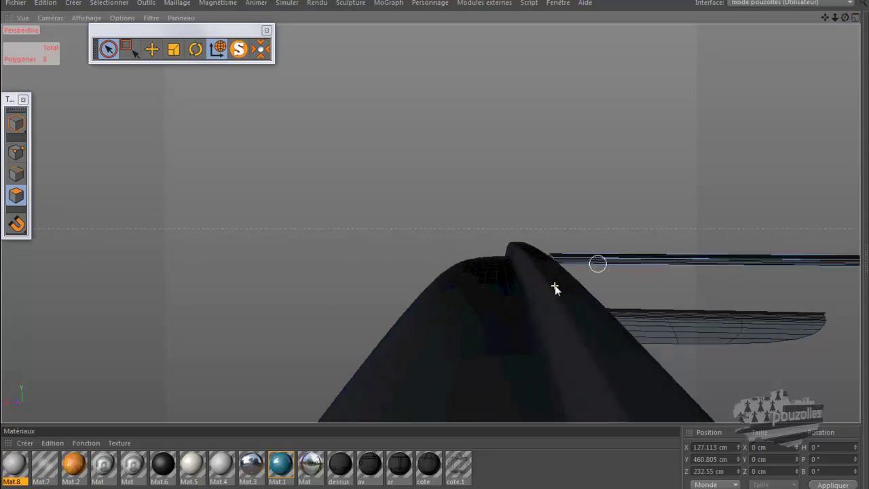
pyautogui.scroll(1, 566, 259)
pyautogui.moveTo(566, 259); pyautogui.dragTo(544, 207)
# Select all points of travers 01 and relocate the modelling axis to its outer end corner at the roof rail.
pyautogui.click(16, 124)
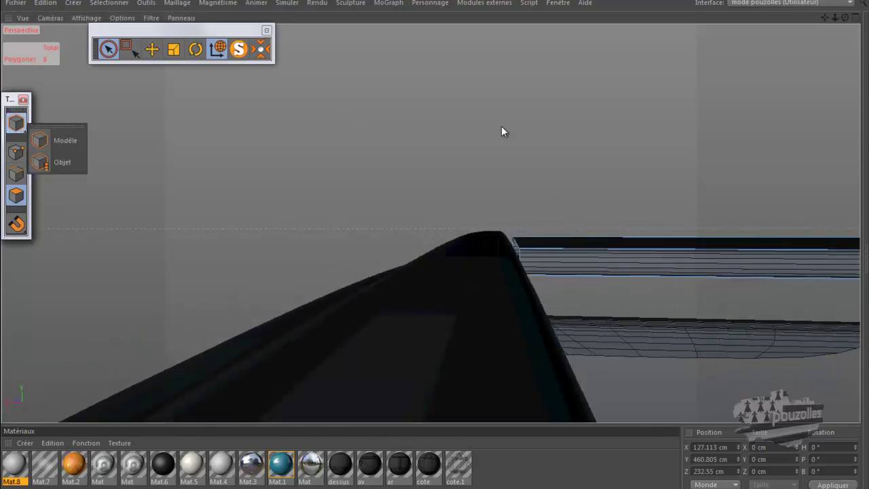
pyautogui.click(63, 140)
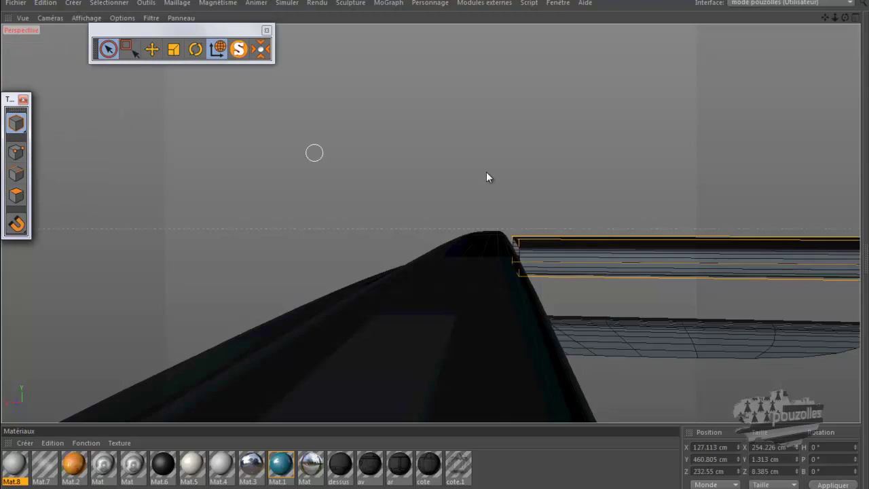
pyautogui.click(156, 50)
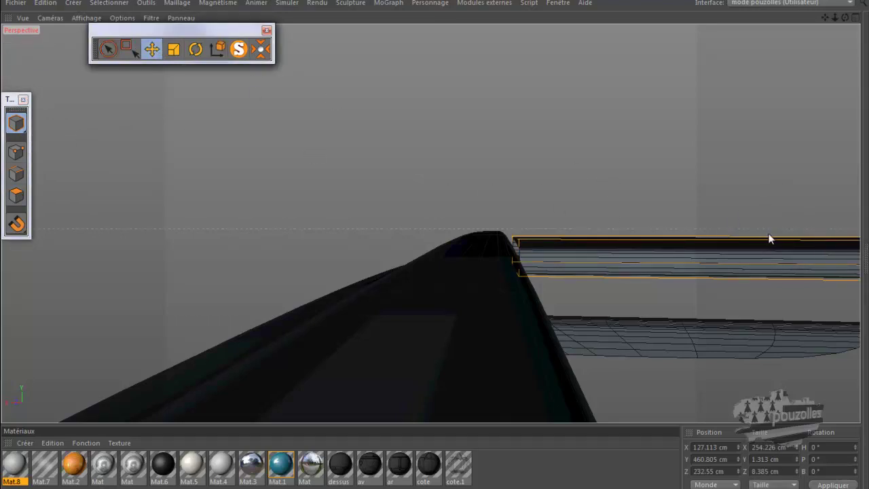
pyautogui.scroll(1, 523, 248)
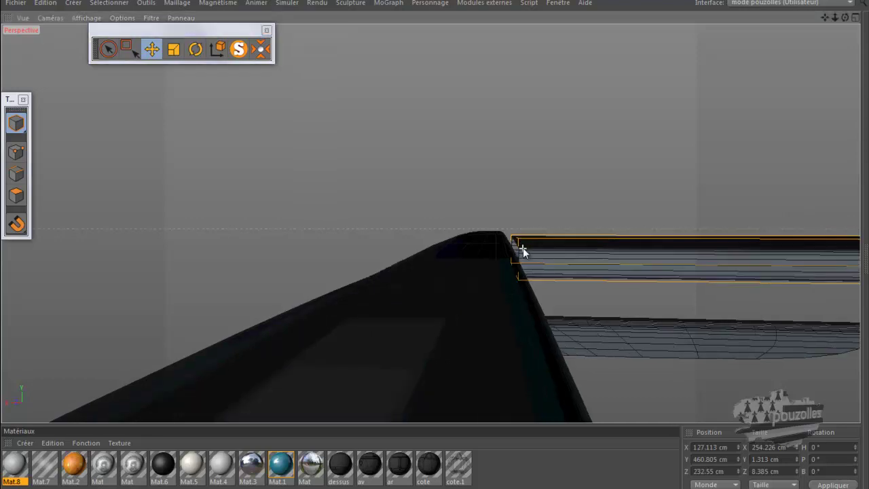
pyautogui.moveTo(846, 22); pyautogui.dragTo(435, 248)
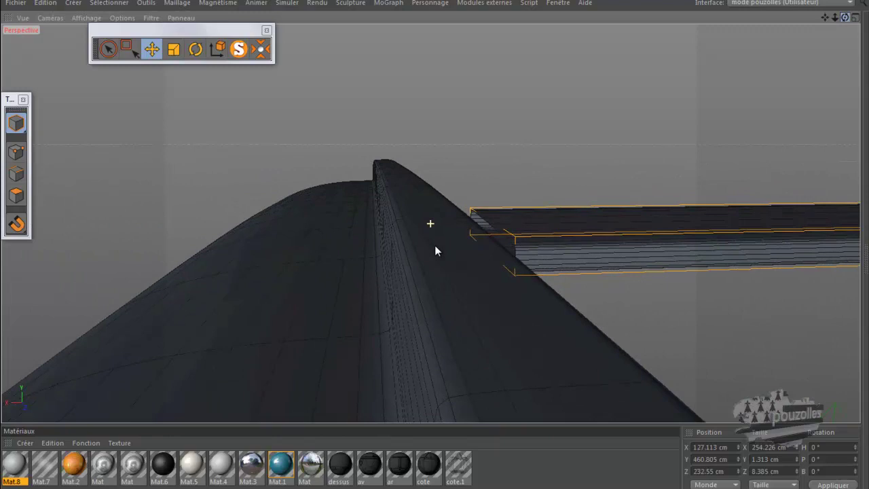
pyautogui.click(16, 151)
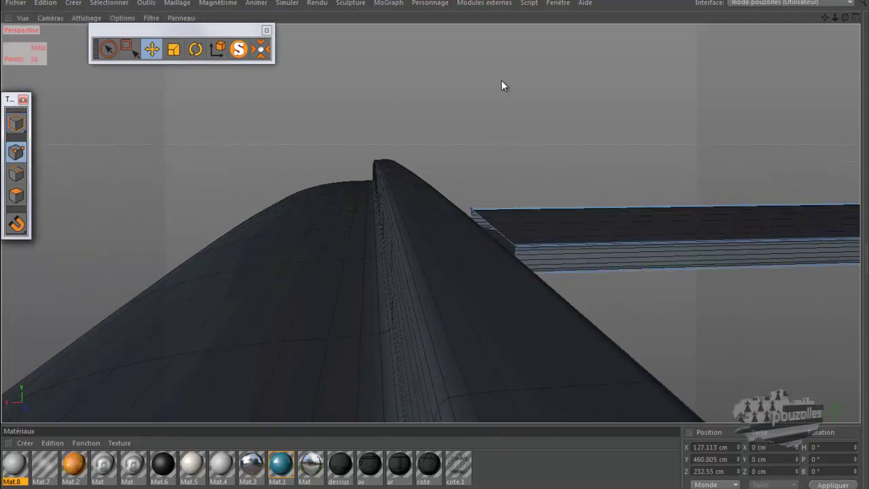
pyautogui.hotkey('ctrl', 'a')
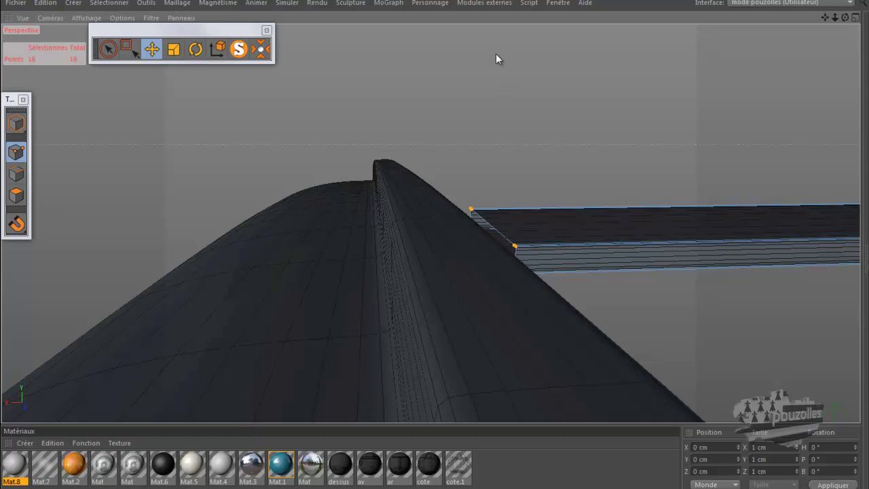
pyautogui.click(516, 247)
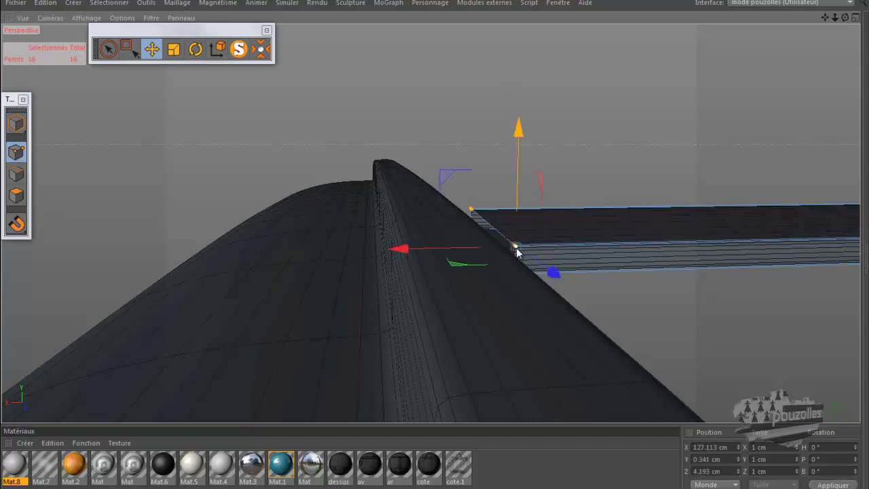
pyautogui.press('l')
# Move all points of travers 01 outward into the roof rail along X and lower them 0.05 cm.
pyautogui.keyDown('alt'); pyautogui.moveTo(538, 180); pyautogui.dragTo(506, 196); pyautogui.keyUp('alt')
pyautogui.moveTo(390, 314); pyautogui.dragTo(370, 322)
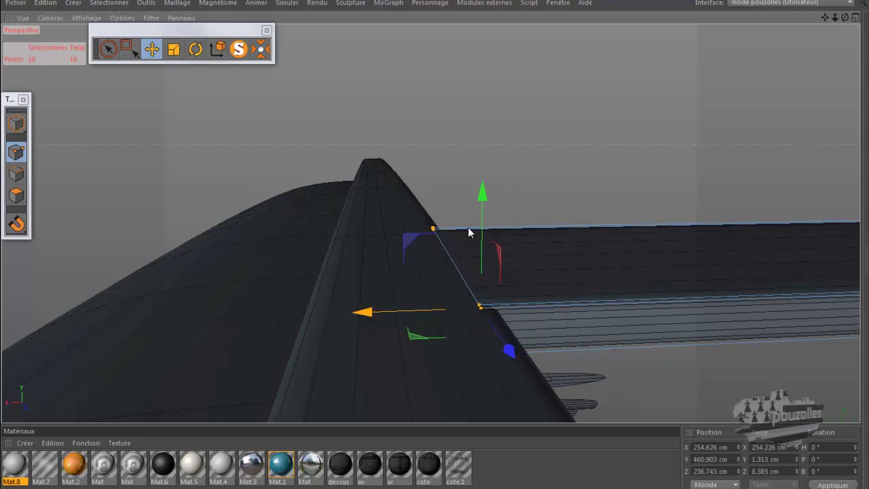
pyautogui.moveTo(482, 197); pyautogui.dragTo(483, 199)
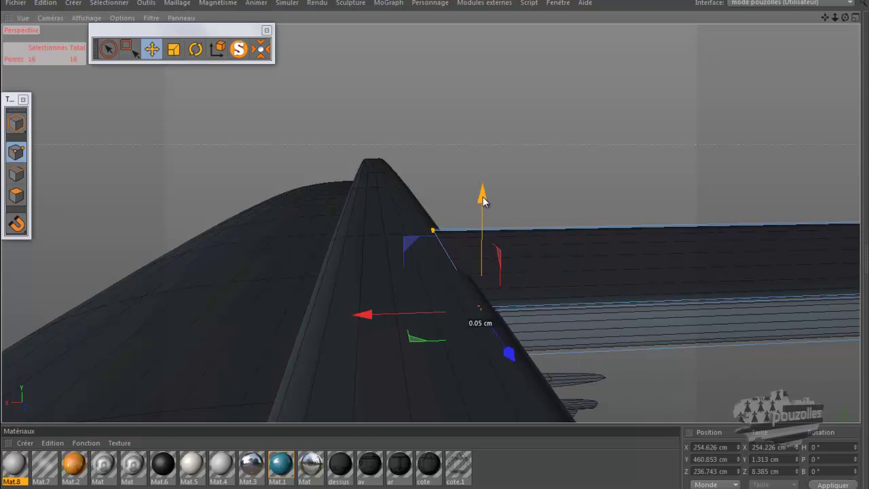
pyautogui.moveTo(483, 199); pyautogui.dragTo(483, 199)
# Rotate all points of travers 01 about 0.8° in the right view to follow the roof rail's slope, then clear the selection.
pyautogui.click(195, 48)
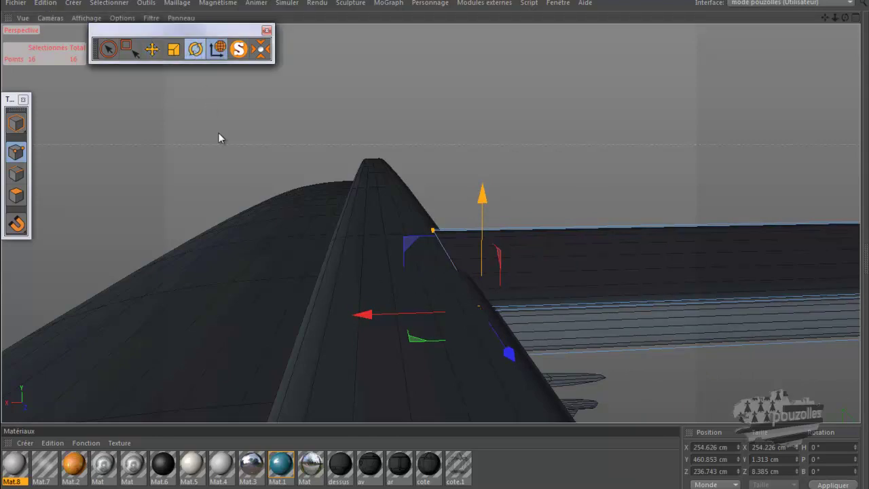
pyautogui.middleClick(265, 245)
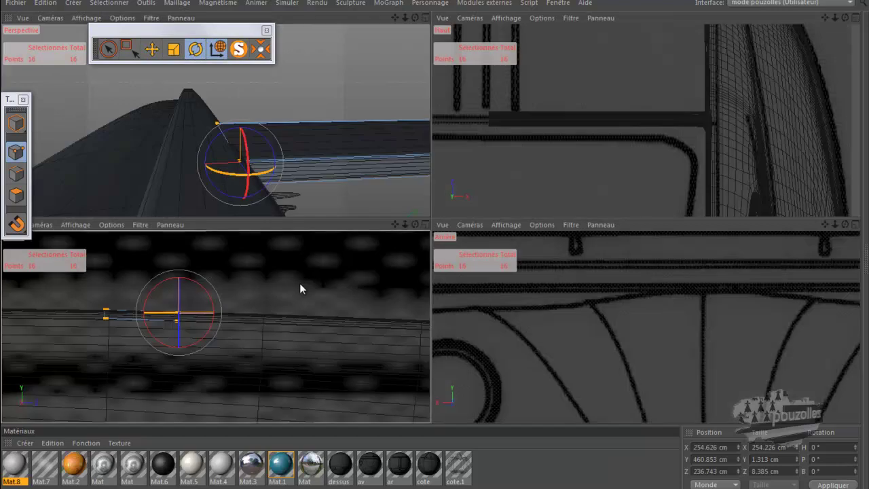
pyautogui.middleClick(300, 284)
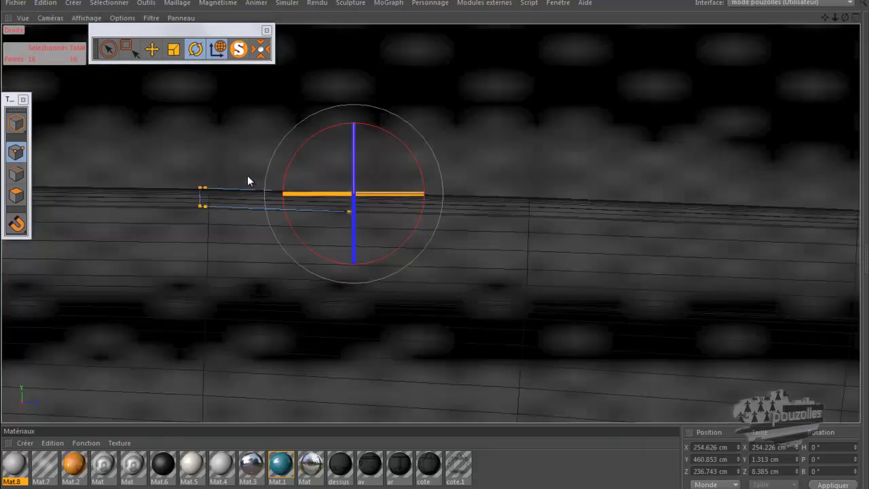
pyautogui.scroll(5, 204, 172)
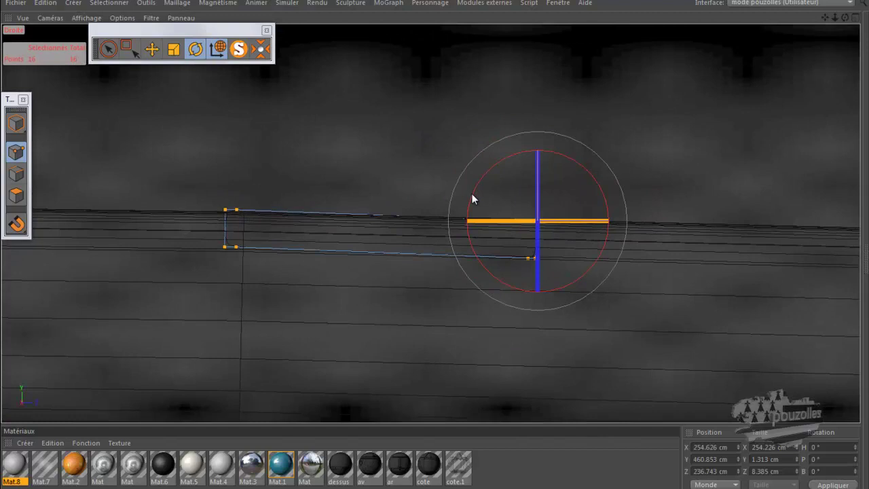
pyautogui.moveTo(474, 199); pyautogui.dragTo(473, 193)
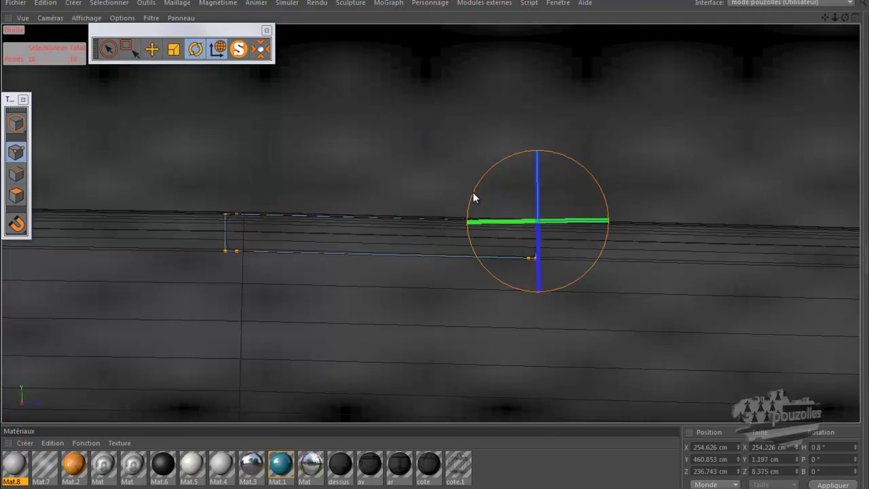
pyautogui.click(375, 193)
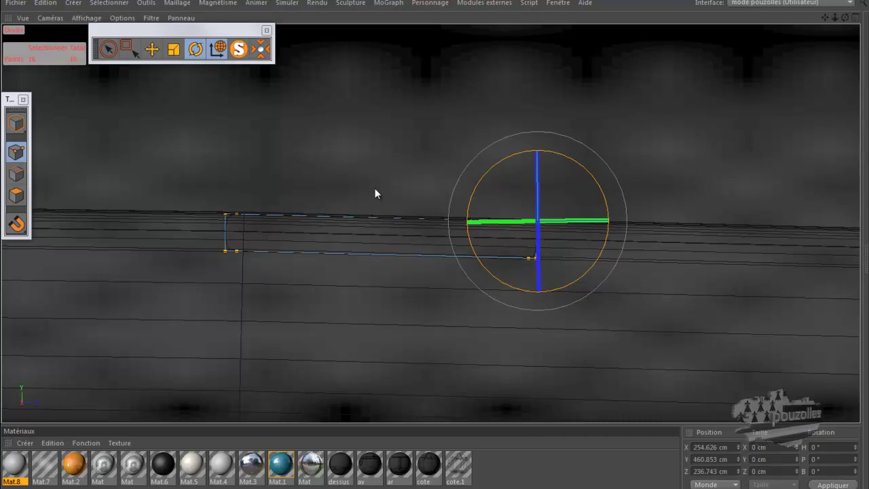
pyautogui.middleClick(343, 178)
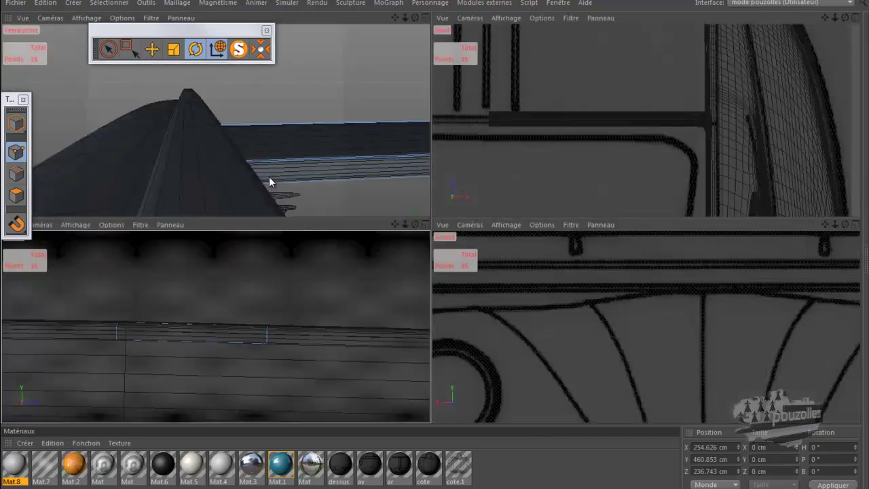
# Duplicate travers 01 in the caisse hierarchy and rename the copy travers 02.
pyautogui.middleClick(160, 177)
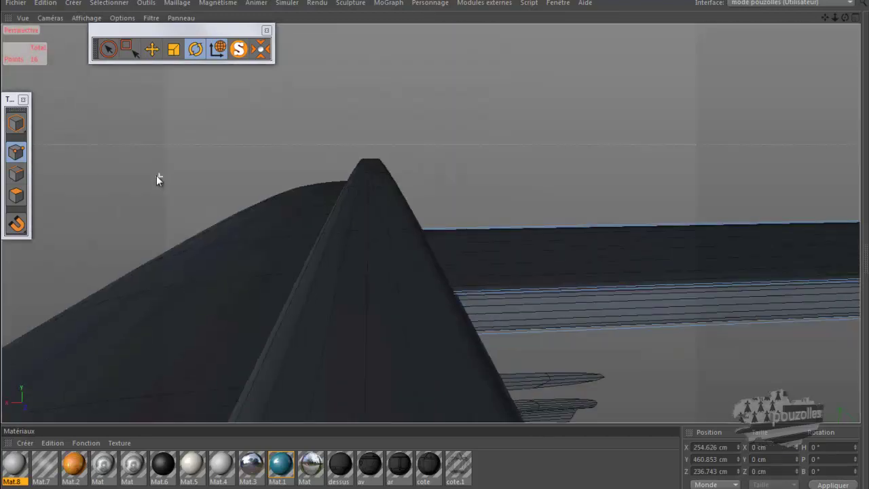
pyautogui.scroll(-8, 160, 176)
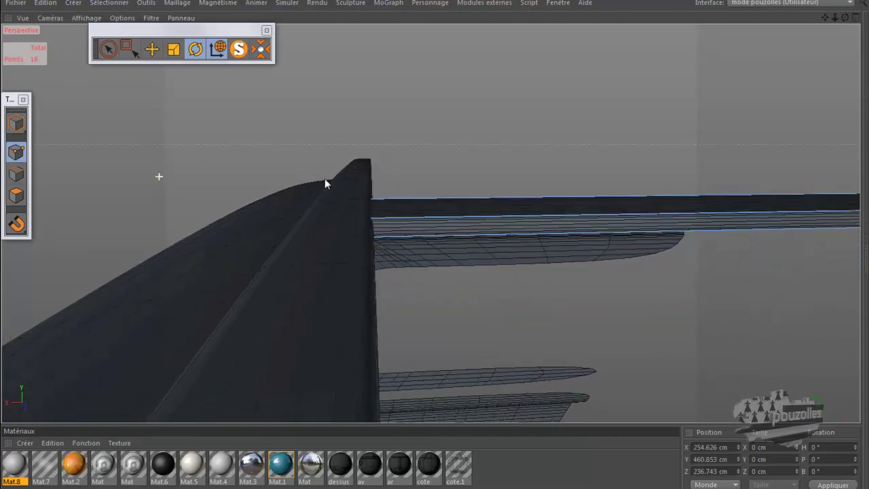
pyautogui.keyDown('alt'); pyautogui.moveTo(314, 182); pyautogui.dragTo(293, 172); pyautogui.keyUp('alt')
pyautogui.click(39, 488)
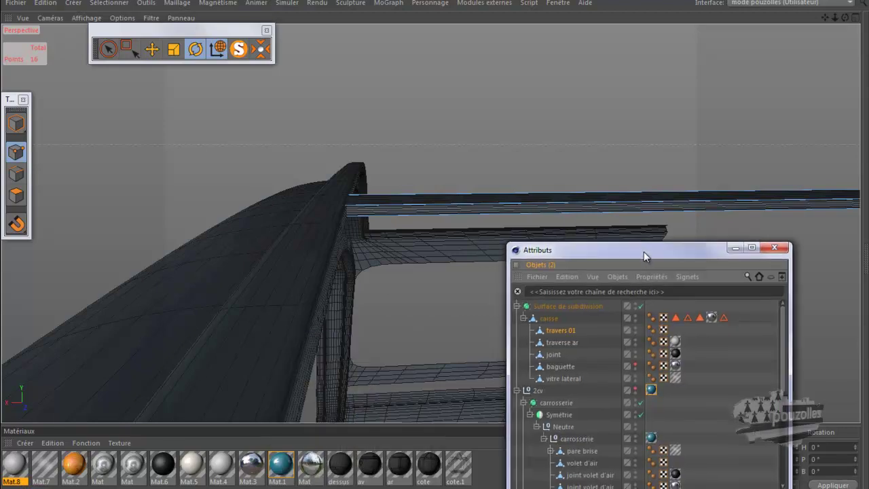
pyautogui.moveTo(642, 253); pyautogui.dragTo(635, 37)
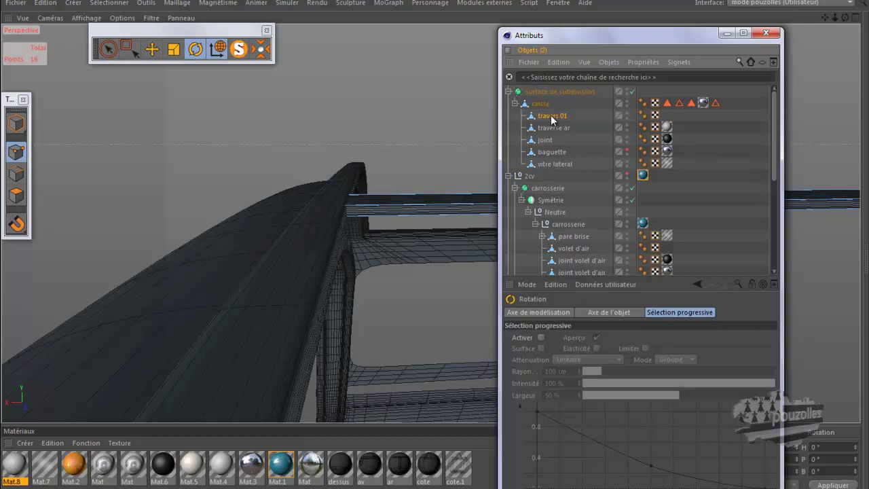
pyautogui.keyDown('ctrl'); pyautogui.moveTo(553, 122); pyautogui.dragTo(555, 126); pyautogui.keyUp('ctrl')
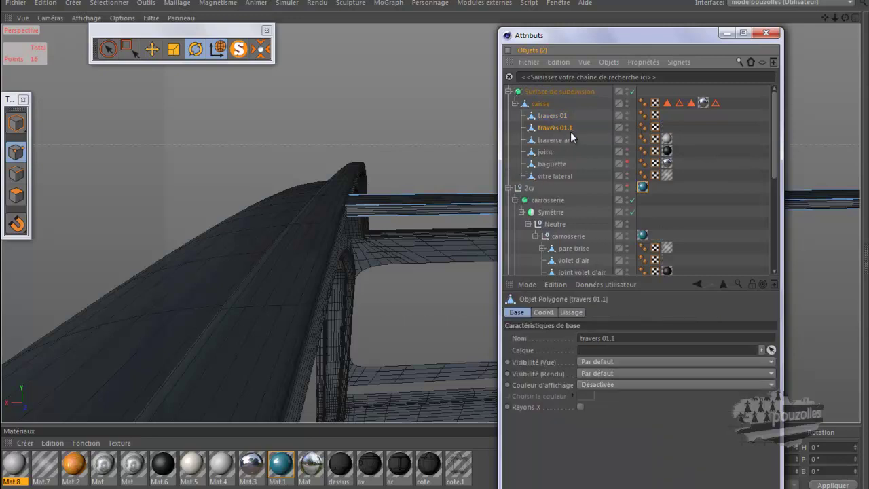
pyautogui.doubleClick(569, 130)
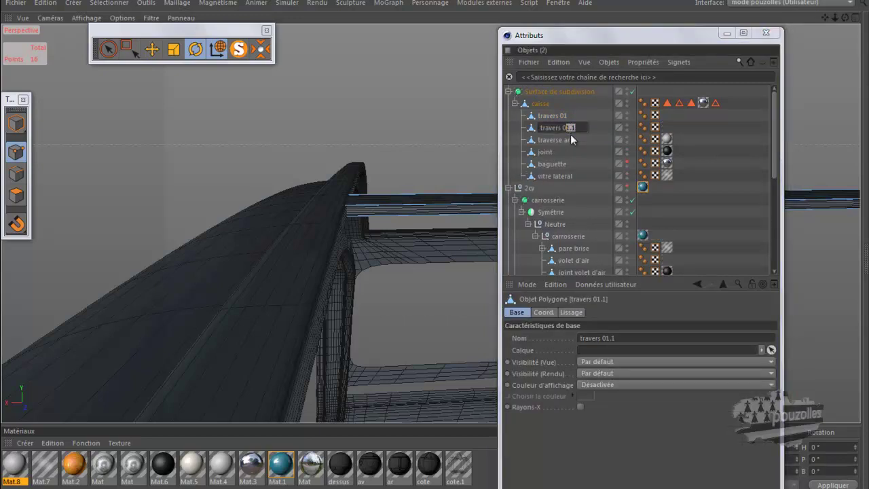
pyautogui.write('2')
pyautogui.press('Escape')
# Move the whole travers 02 object rearward down the roof slope in the right view to about Y 389.5 cm, Z 606.6 cm.
pyautogui.middleClick(347, 243)
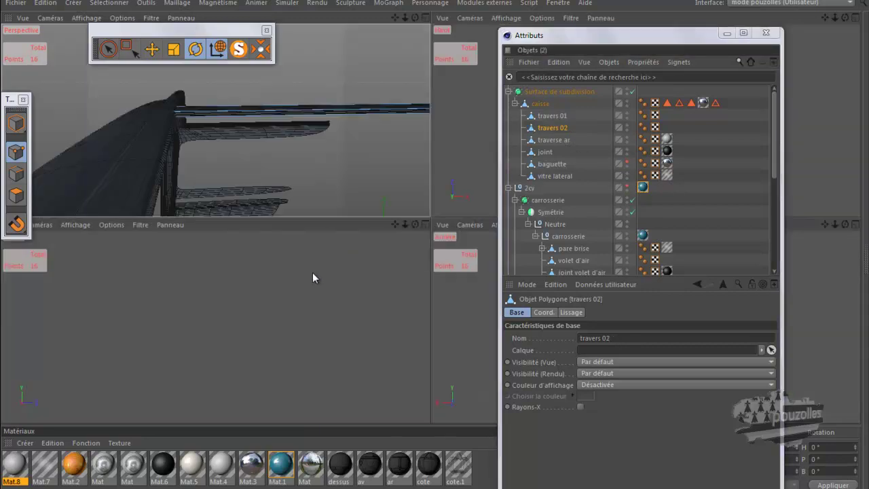
pyautogui.middleClick(312, 272)
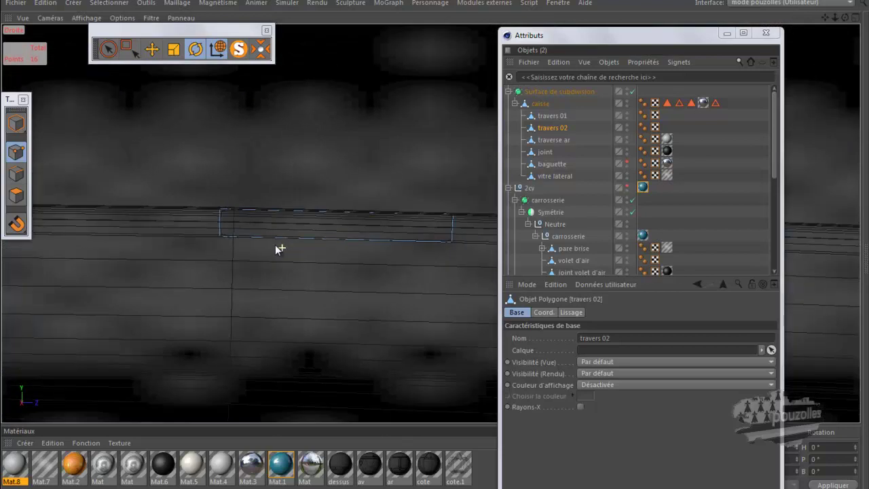
pyautogui.click(726, 32)
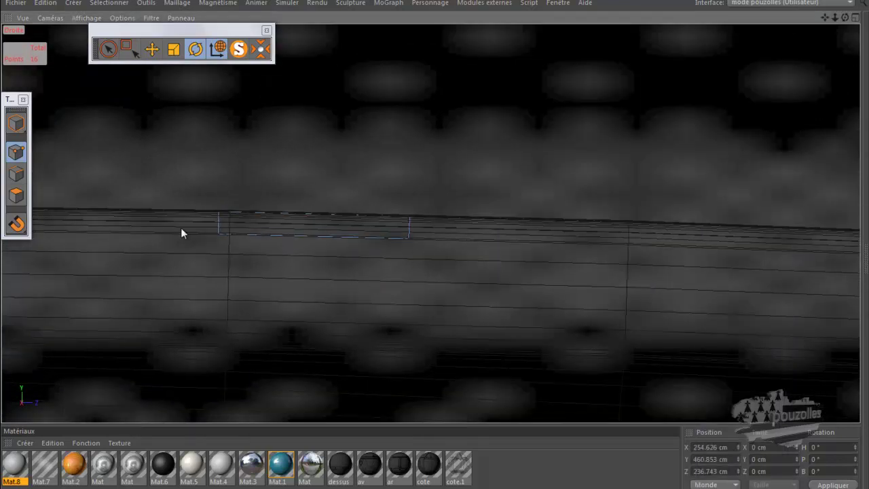
pyautogui.click(15, 122)
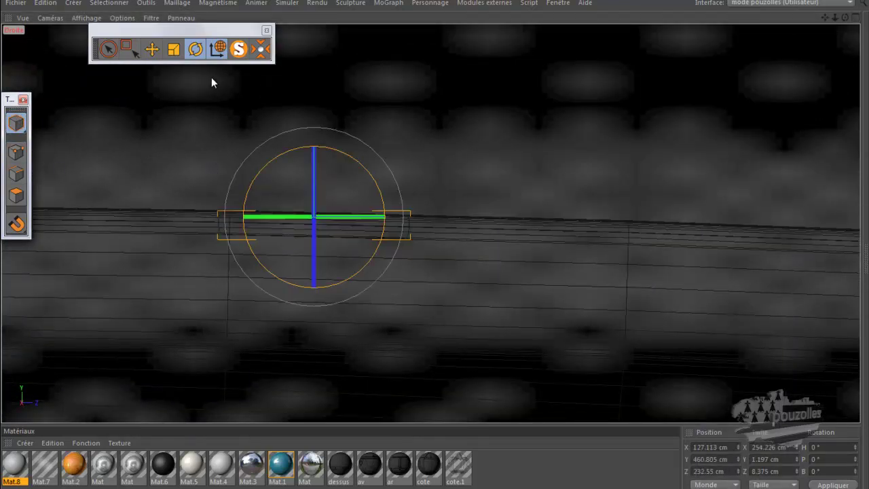
pyautogui.click(152, 49)
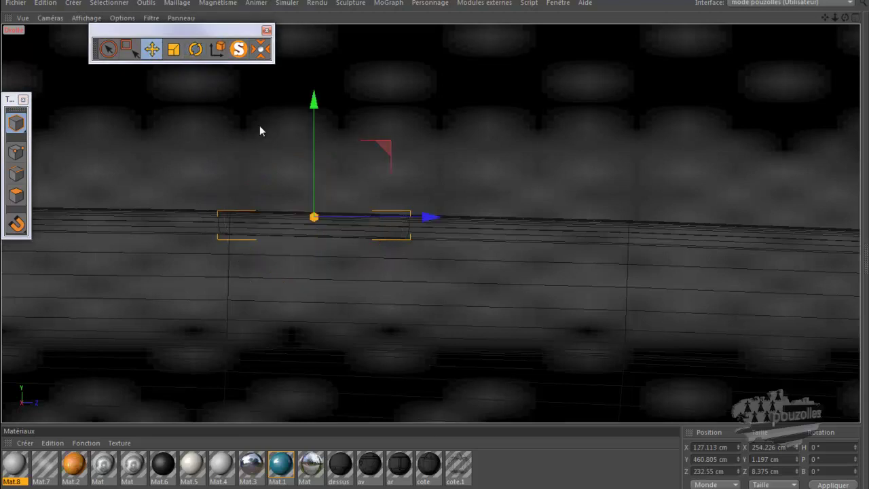
pyautogui.keyDown('alt'); pyautogui.moveTo(176, 215); pyautogui.dragTo(161, 154); pyautogui.keyUp('alt')
pyautogui.moveTo(172, 119); pyautogui.dragTo(652, 207)
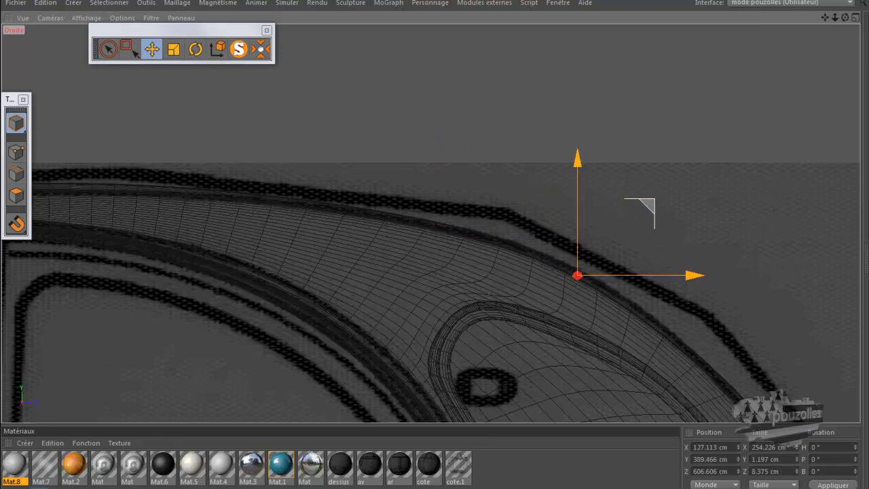
# Disable Surface de subdivision and shift travers 02 further along the rear roof line to about Y 386.5 cm, Z 627.7 cm.
pyautogui.click(42, 488)
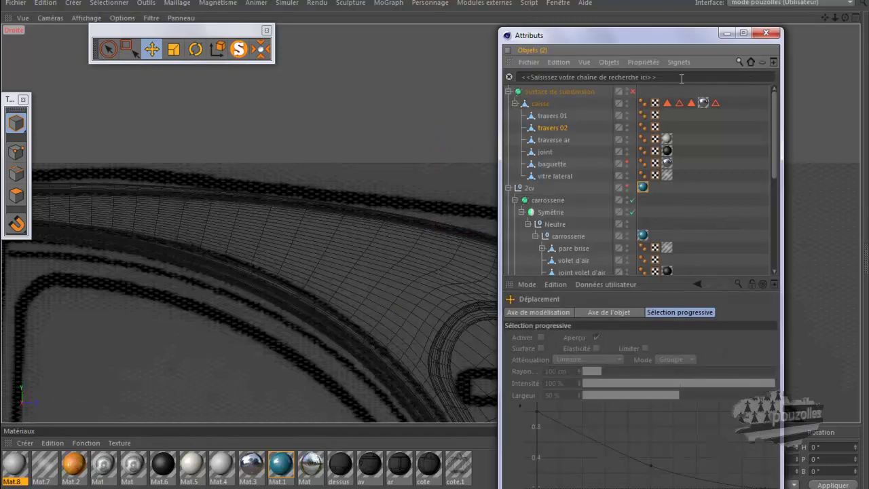
pyautogui.click(727, 33)
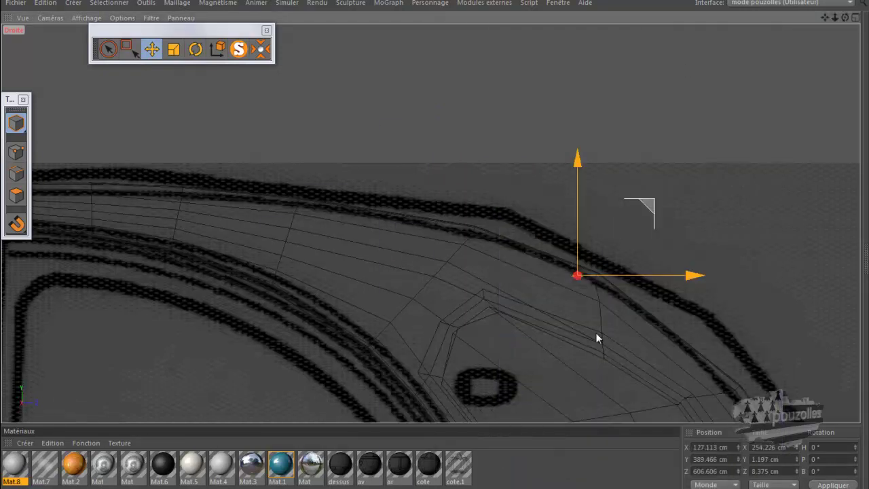
pyautogui.keyDown('alt'); pyautogui.moveTo(443, 237); pyautogui.dragTo(401, 215, button='right'); pyautogui.keyUp('alt')
pyautogui.scroll(5, 602, 305)
pyautogui.scroll(3, 595, 287)
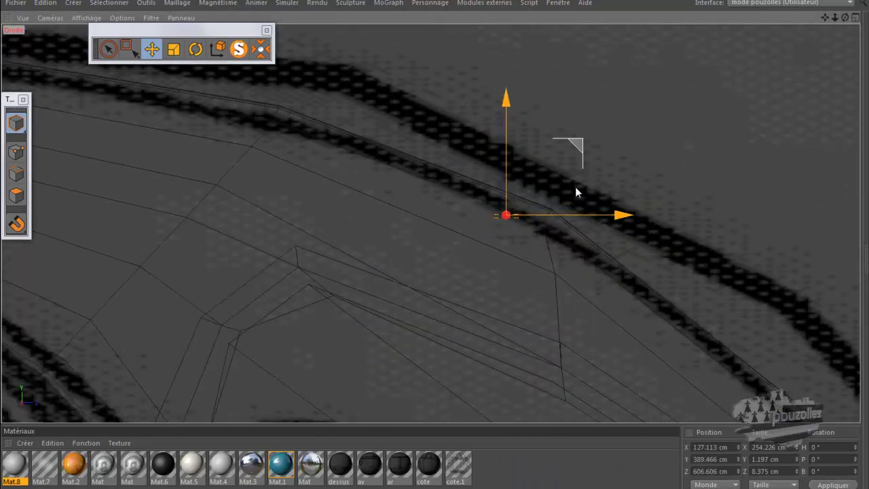
pyautogui.moveTo(577, 148); pyautogui.dragTo(640, 157)
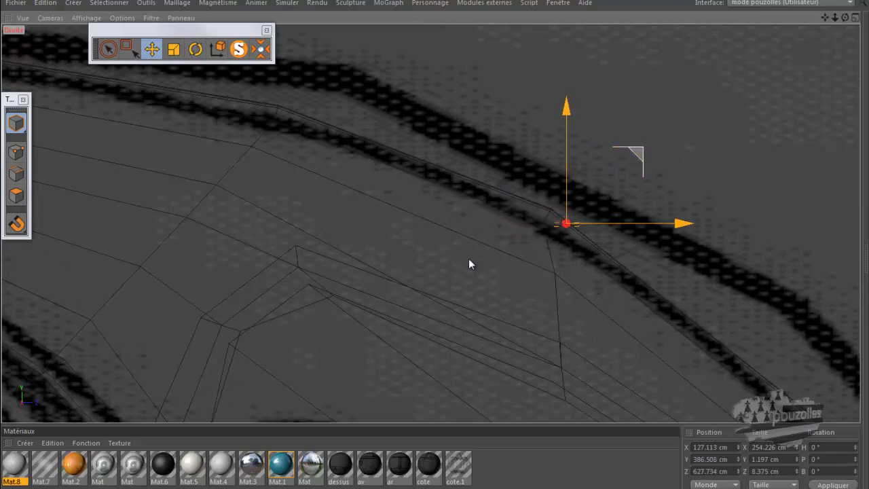
# Lower travers 02 along the body's rear edge to about Y 361.6 cm, Z 655.1 cm.
pyautogui.keyDown('alt'); pyautogui.moveTo(316, 206); pyautogui.dragTo(302, 176, button='right'); pyautogui.keyUp('alt')
pyautogui.scroll(-7, 300, 171)
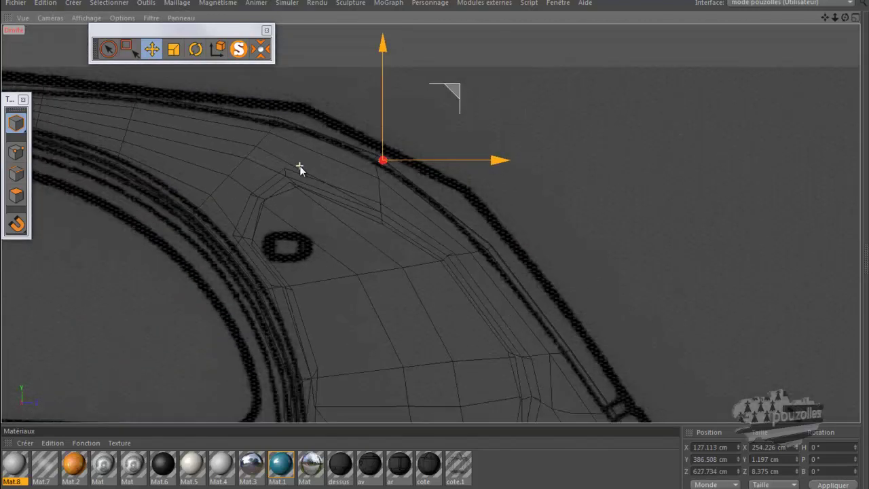
pyautogui.scroll(-1, 299, 171)
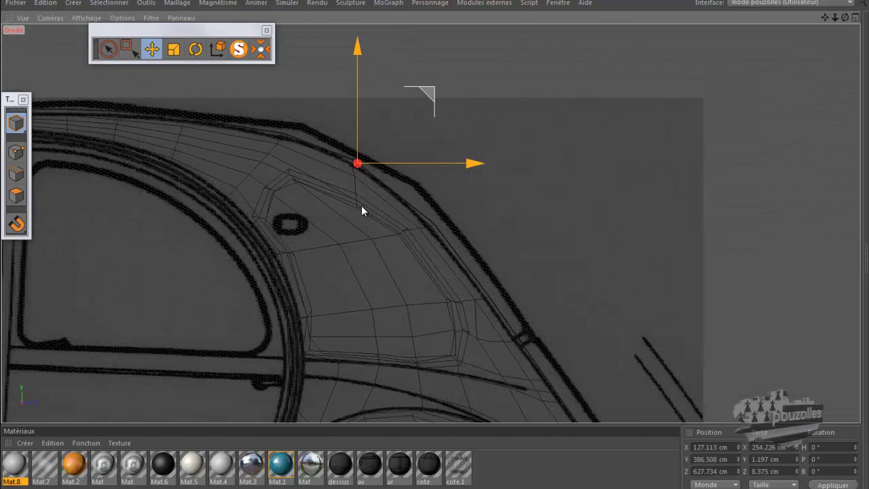
pyautogui.moveTo(434, 97); pyautogui.dragTo(443, 110)
pyautogui.scroll(2, 390, 196)
pyautogui.scroll(3, 371, 179)
pyautogui.scroll(5, 287, 104)
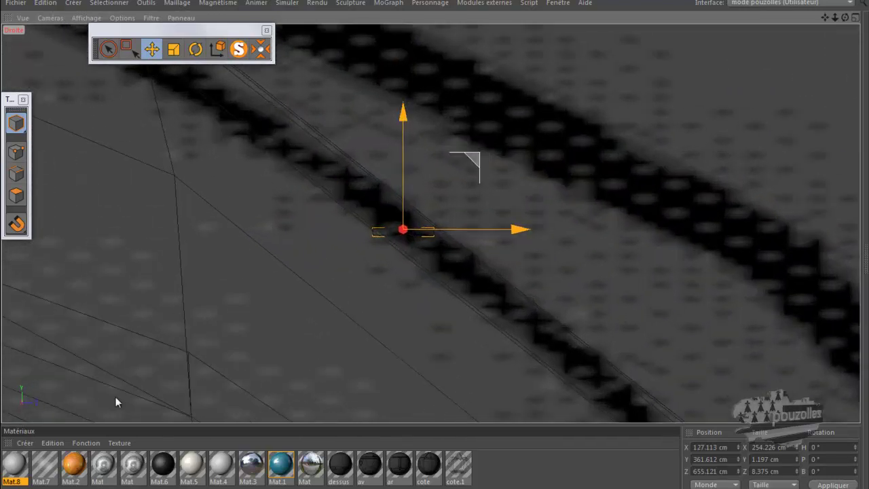
# Hide the Cube.1 blueprint planes and re-enable Surface de subdivision.
pyautogui.click(194, 418)
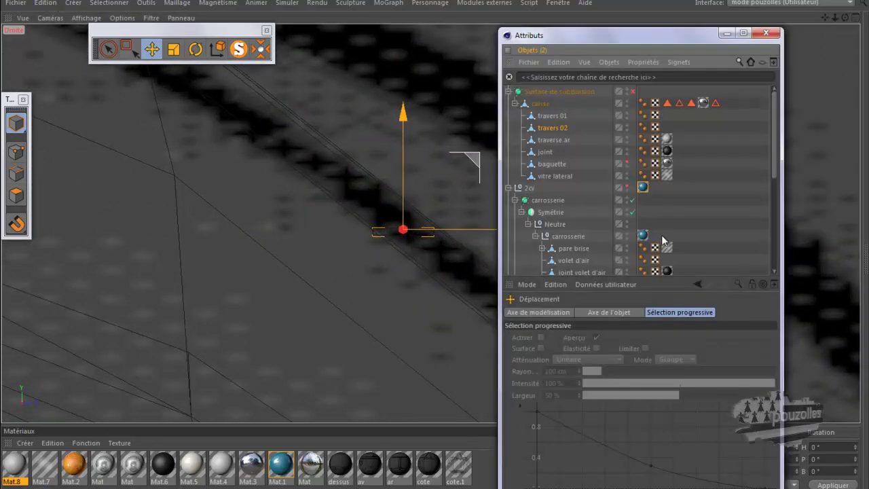
pyautogui.scroll(-5, 725, 233)
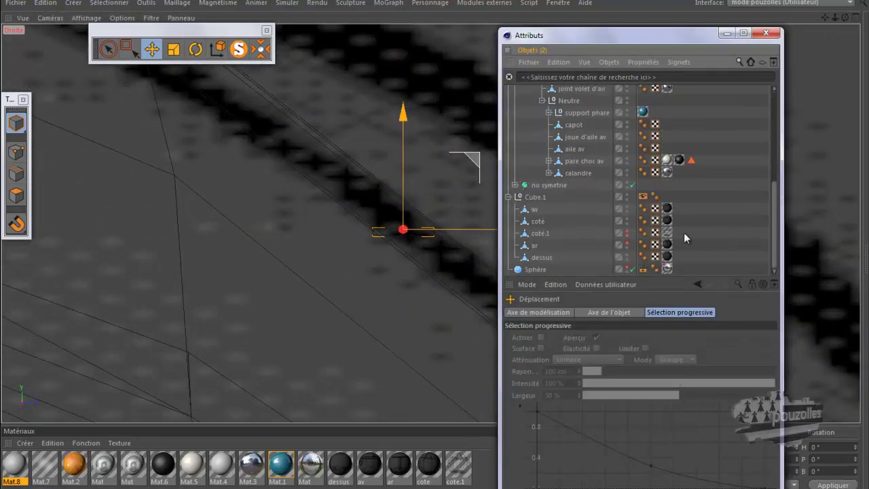
pyautogui.click(627, 196)
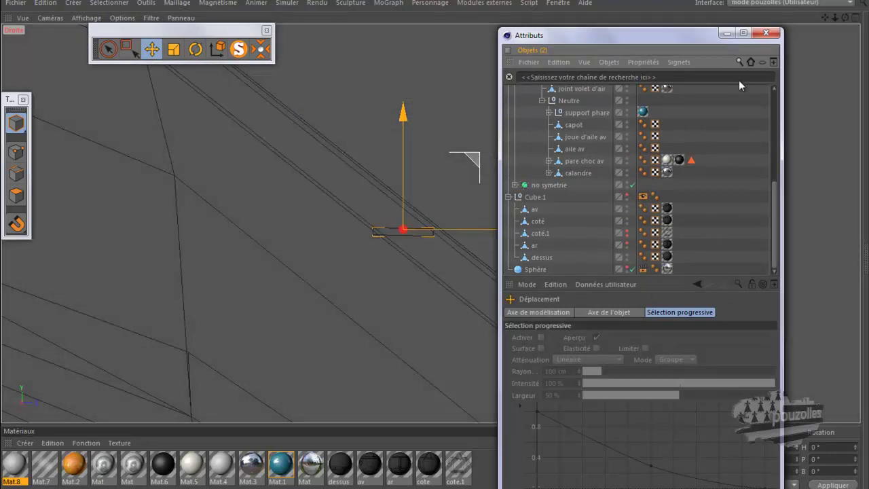
pyautogui.click(727, 34)
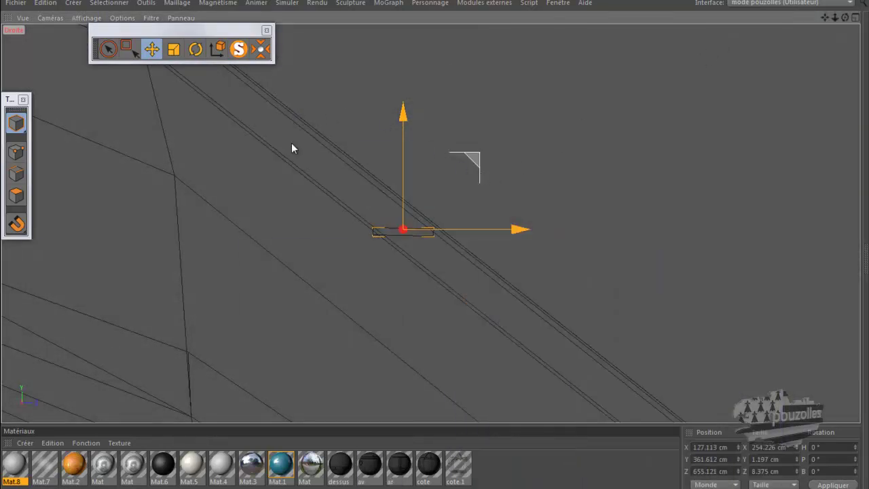
pyautogui.click(42, 488)
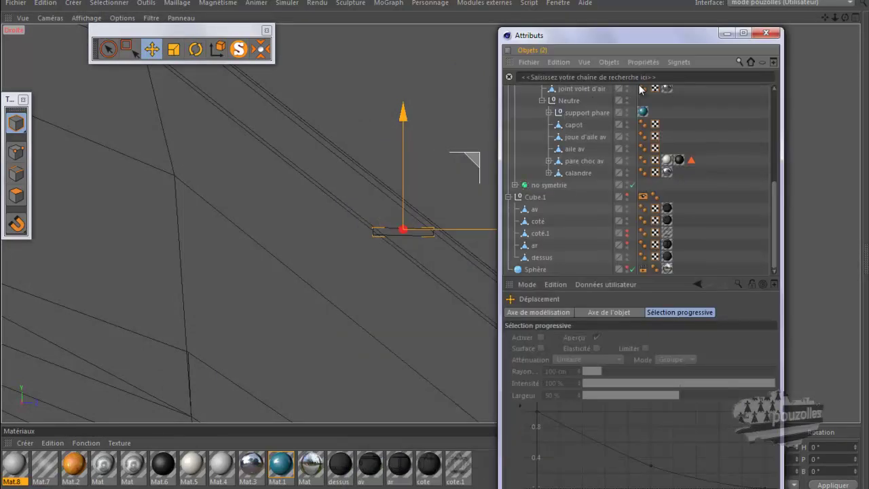
pyautogui.scroll(5, 639, 89)
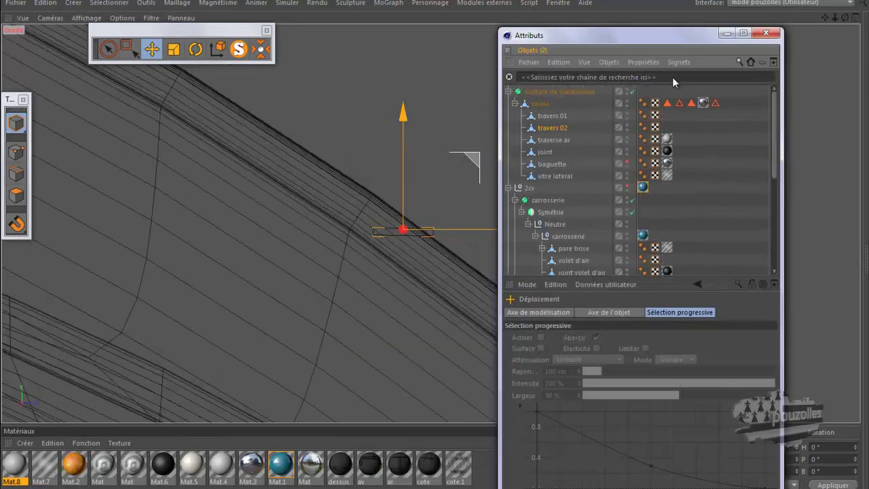
pyautogui.click(727, 33)
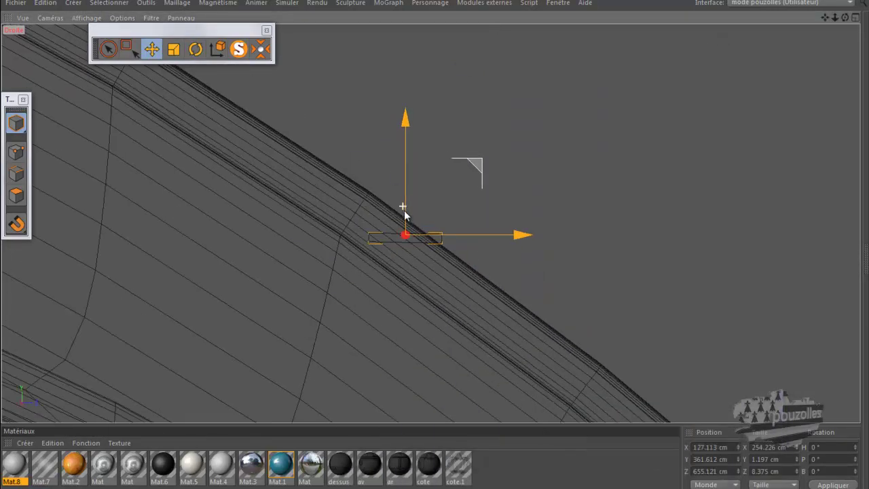
# Rotate travers 02 to a pitch of about -35.6° and move it into the rear rail at about Y 362.5 cm, Z 655.8 cm.
pyautogui.scroll(2, 406, 216)
pyautogui.scroll(3, 409, 220)
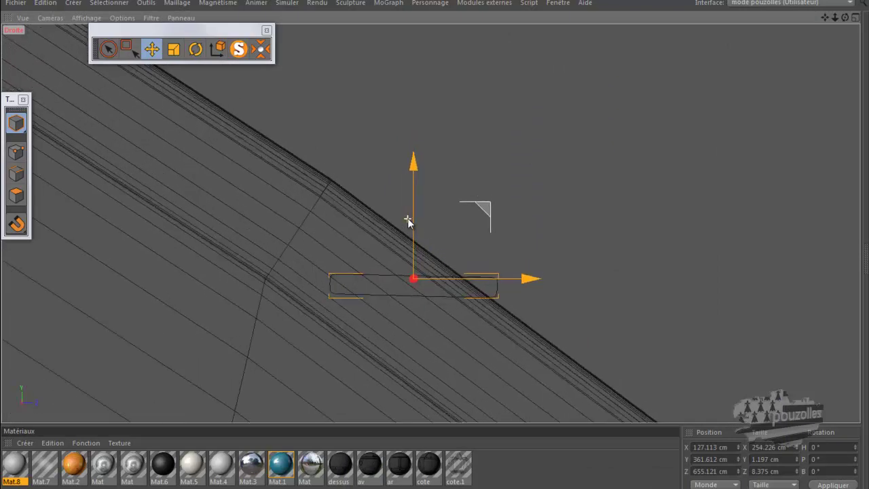
pyautogui.click(196, 49)
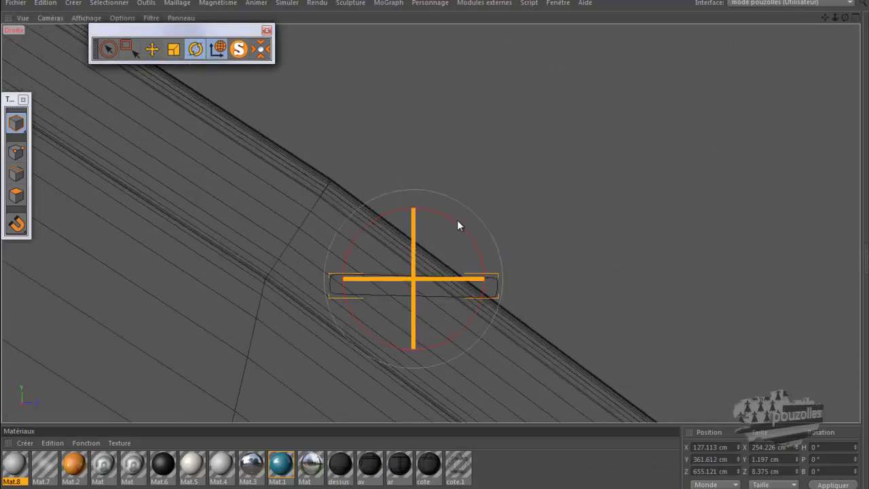
pyautogui.moveTo(455, 226); pyautogui.dragTo(401, 228)
pyautogui.click(152, 49)
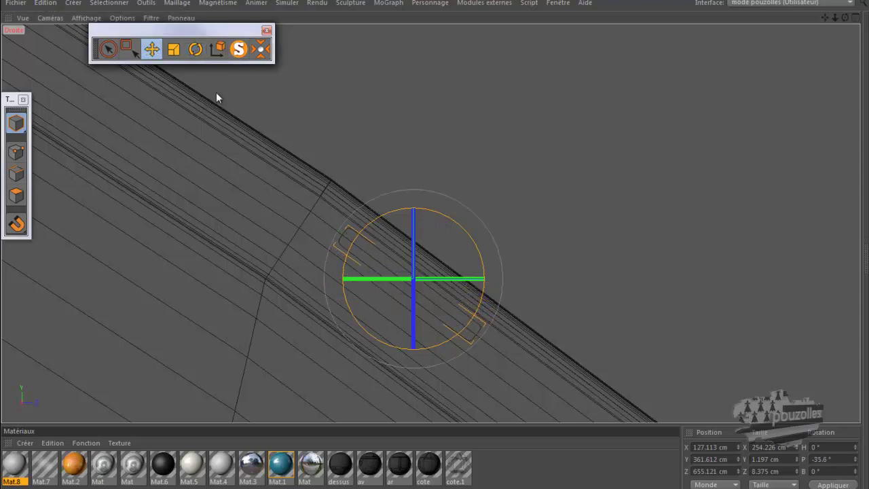
pyautogui.moveTo(445, 240); pyautogui.dragTo(460, 219)
# Examine in perspective how travers 01 and travers 02 sit against the whole body shell.
pyautogui.middleClick(227, 234)
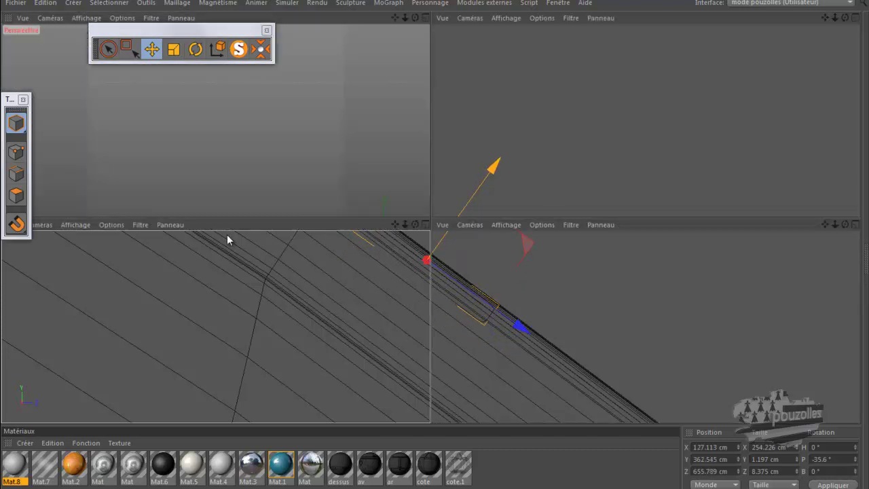
pyautogui.middleClick(189, 184)
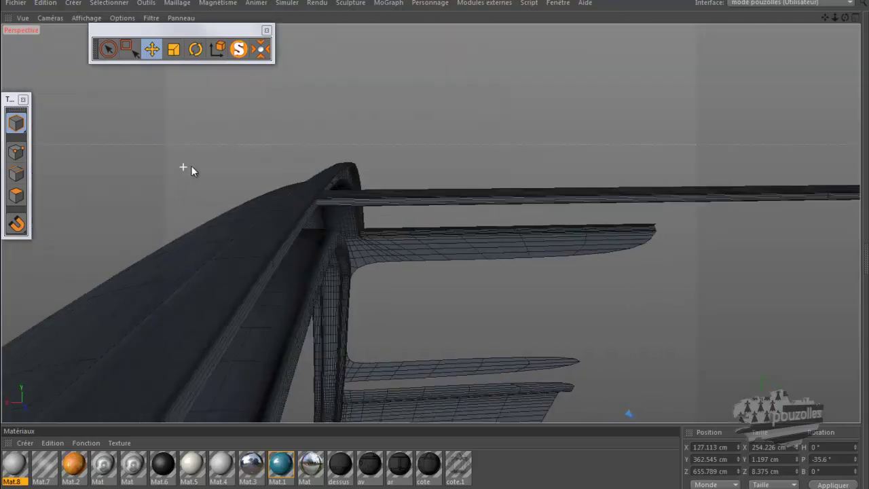
pyautogui.keyDown('alt'); pyautogui.moveTo(234, 202); pyautogui.dragTo(239, 223); pyautogui.keyUp('alt')
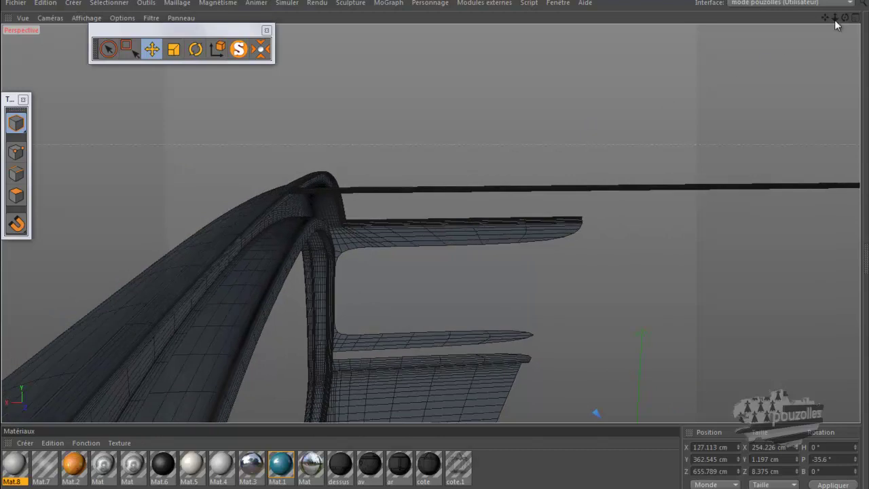
pyautogui.moveTo(845, 17); pyautogui.dragTo(439, 246)
pyautogui.moveTo(845, 17); pyautogui.dragTo(439, 245)
pyautogui.scroll(-2, 397, 231)
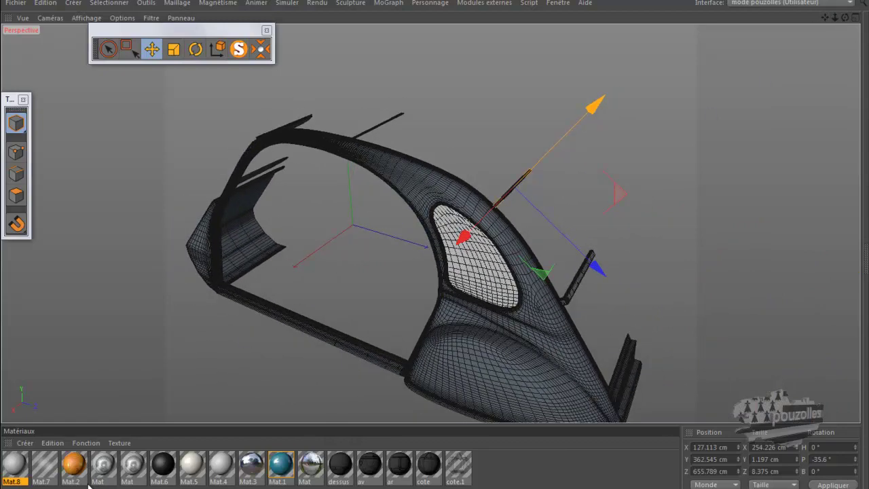
# Move caisse with its child objects into the carrosserie null above pare brise, and make the 2cv group visible in the view.
pyautogui.click(41, 487)
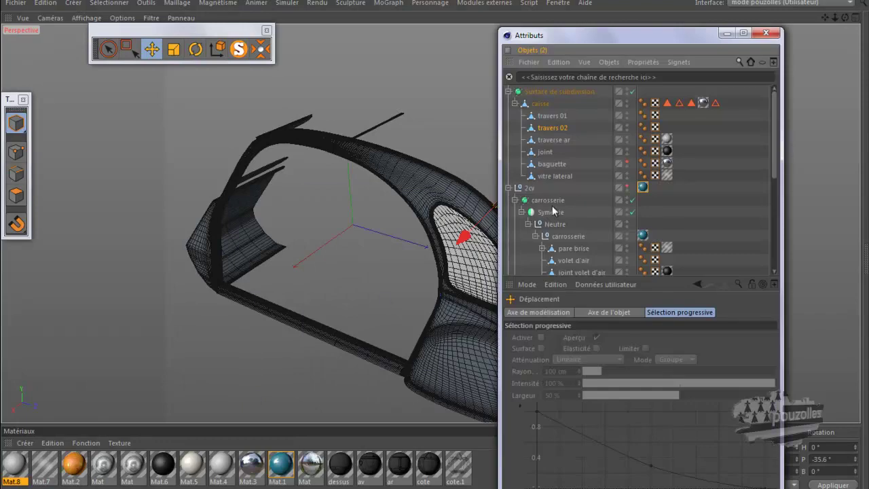
pyautogui.click(514, 103)
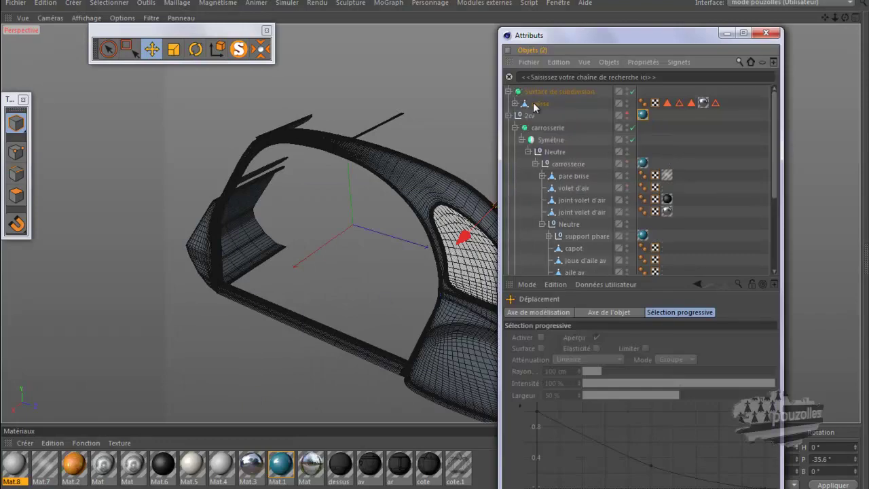
pyautogui.click(540, 104)
pyautogui.moveTo(540, 105); pyautogui.dragTo(580, 175)
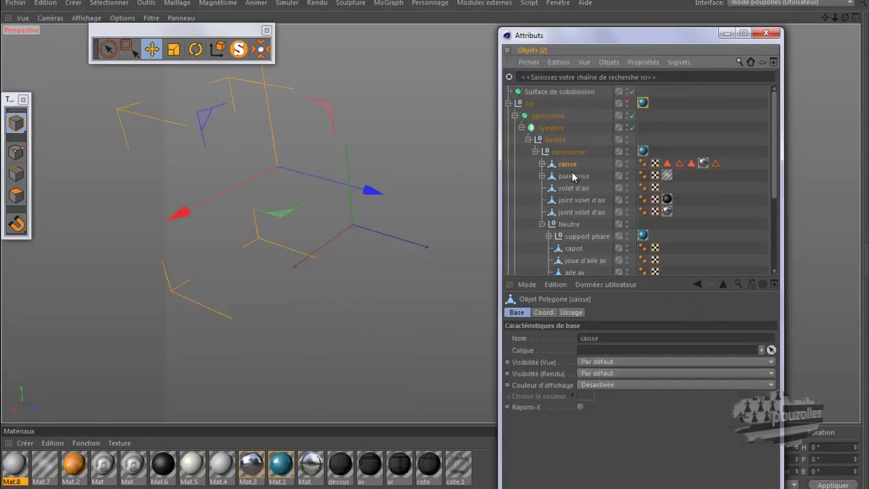
pyautogui.click(627, 100)
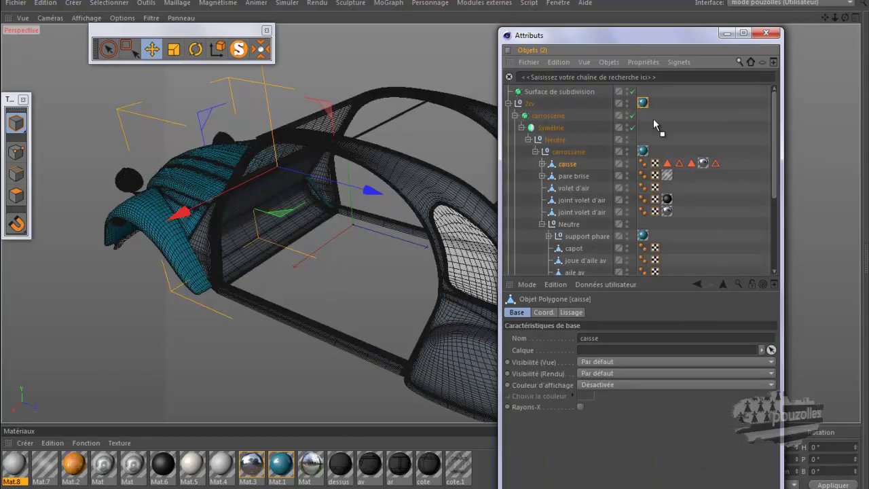
# Move the Mat.1 texture from the 2cv group to caisse, ahead of its selection tags, and open traverse ar's Mat.8 texture properties.
pyautogui.moveTo(665, 164); pyautogui.dragTo(666, 164)
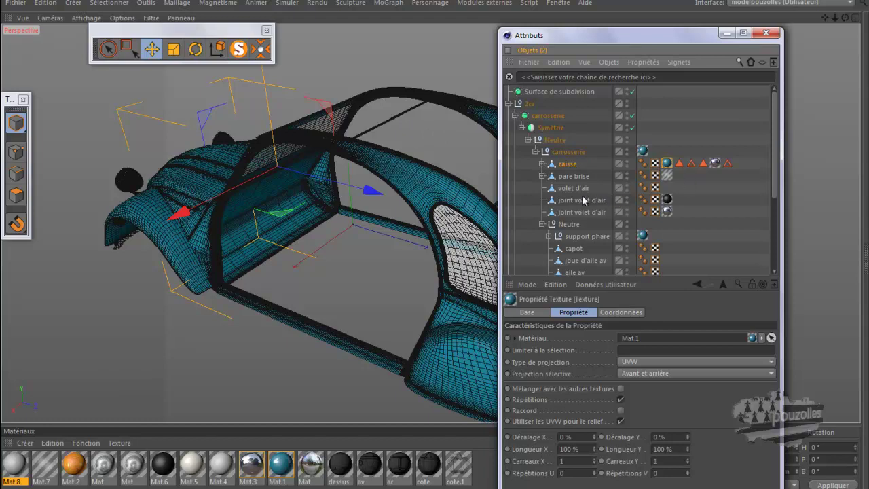
pyautogui.click(542, 164)
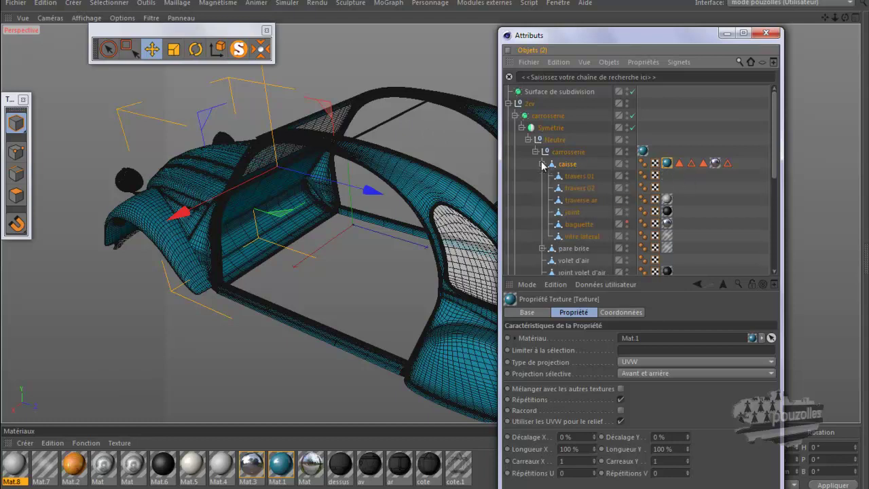
pyautogui.click(578, 200)
pyautogui.click(668, 201)
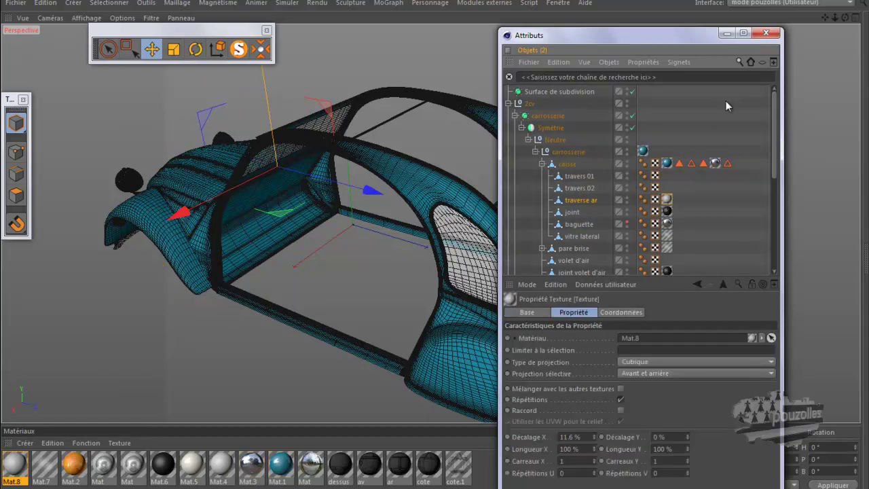
# Render the complete 2CV body in the perspective view, seen from the rear three-quarter side.
pyautogui.click(766, 33)
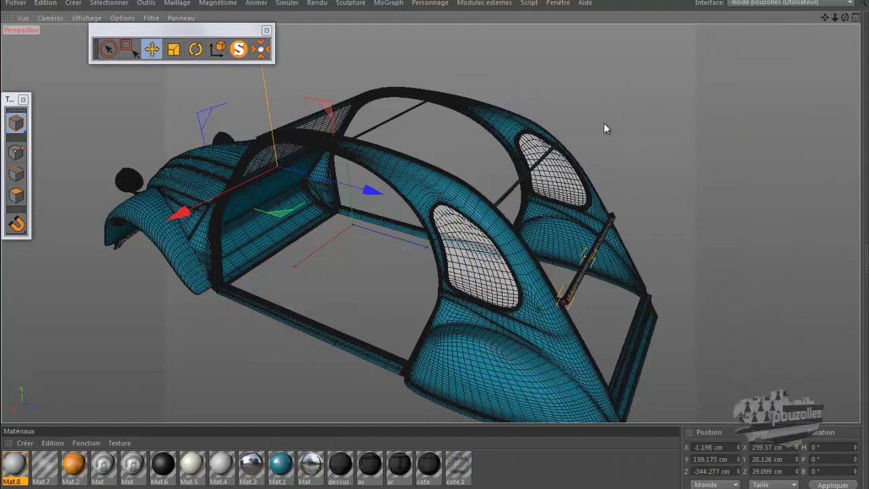
pyautogui.keyDown('alt'); pyautogui.moveTo(585, 119); pyautogui.dragTo(574, 124); pyautogui.keyUp('alt')
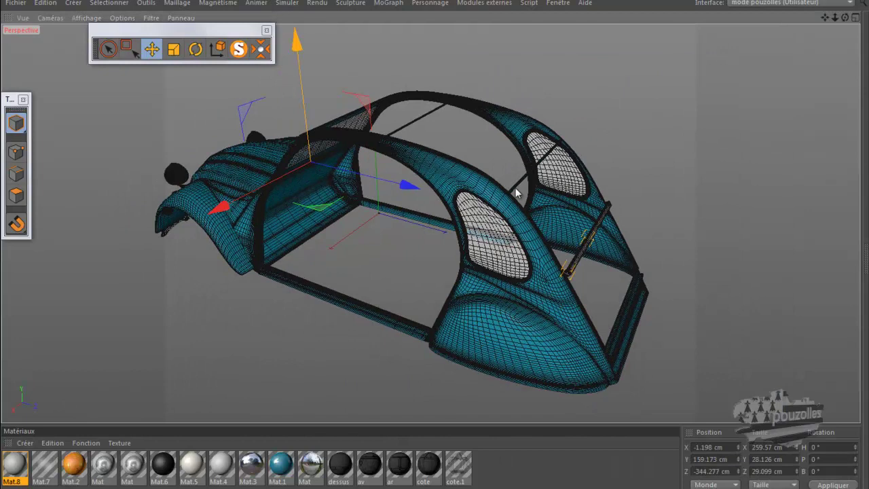
pyautogui.hotkey('ctrl', 'r')
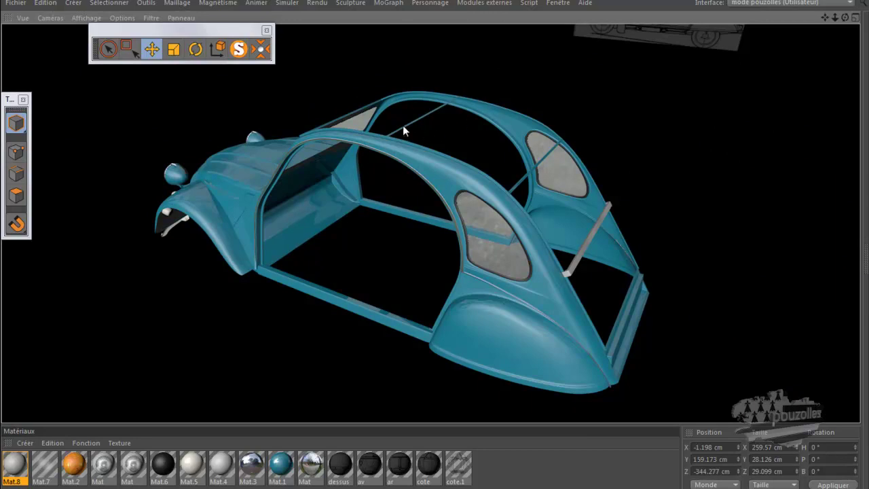
# Examine the reference photos 2011-07-Sucy-089 and 3335167_index_1 for the crossbars' finish and position, and return to the 3D scene.
pyautogui.moveTo(225, 488)
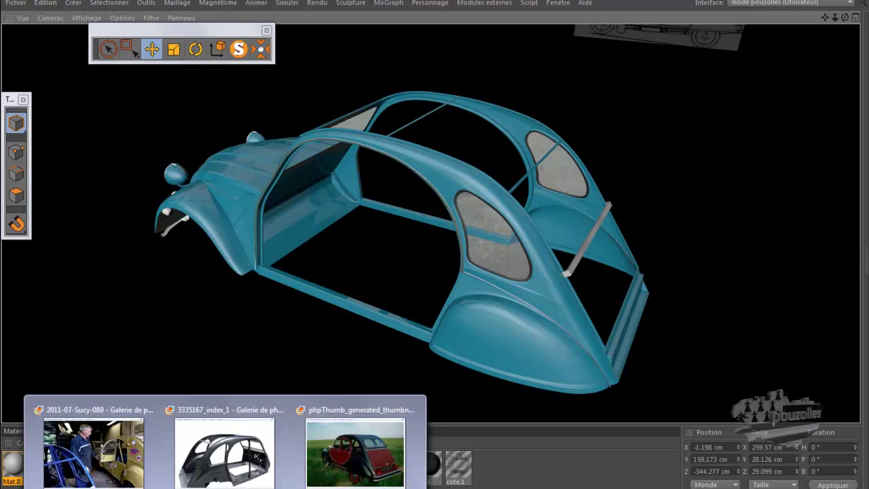
pyautogui.click(109, 456)
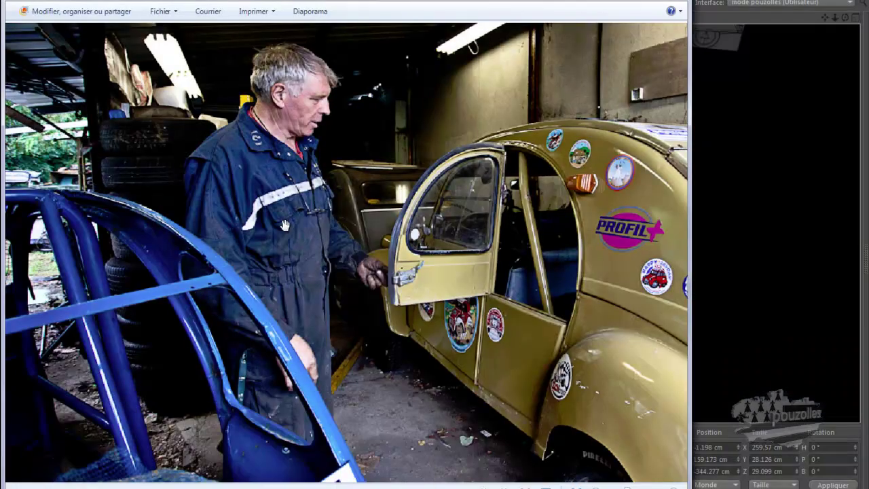
pyautogui.moveTo(253, 488)
pyautogui.moveTo(225, 488)
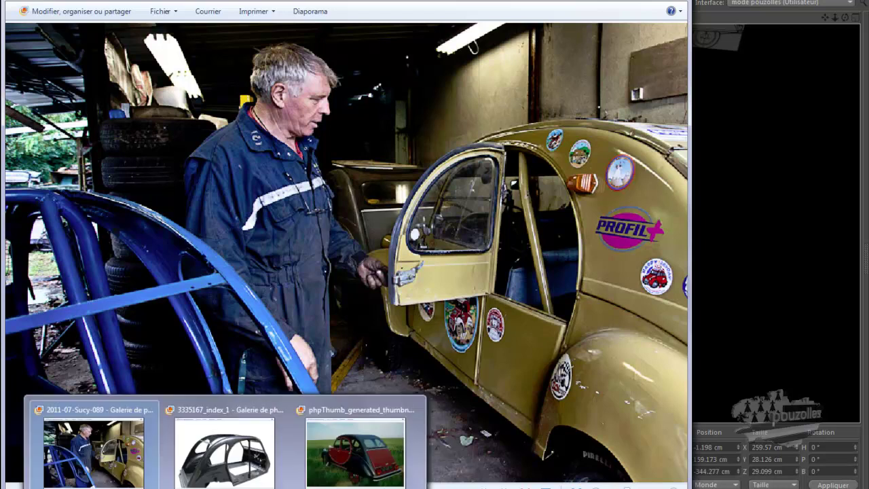
pyautogui.click(231, 458)
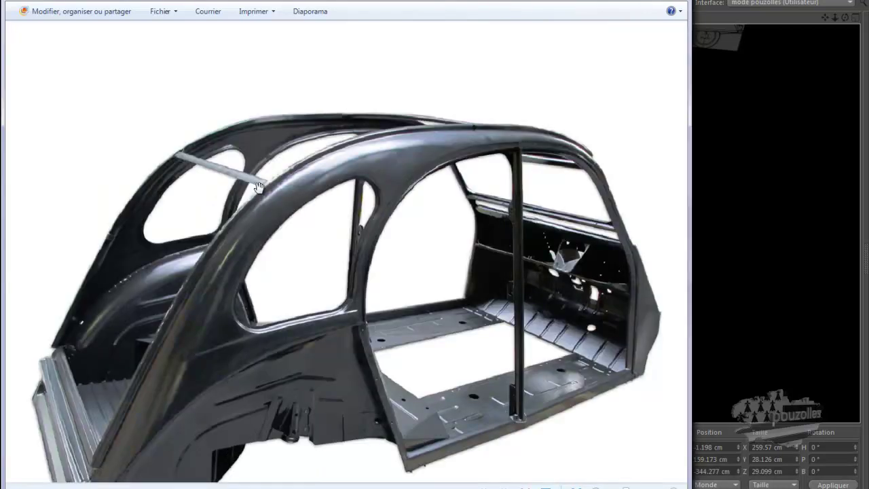
pyautogui.click(634, 0)
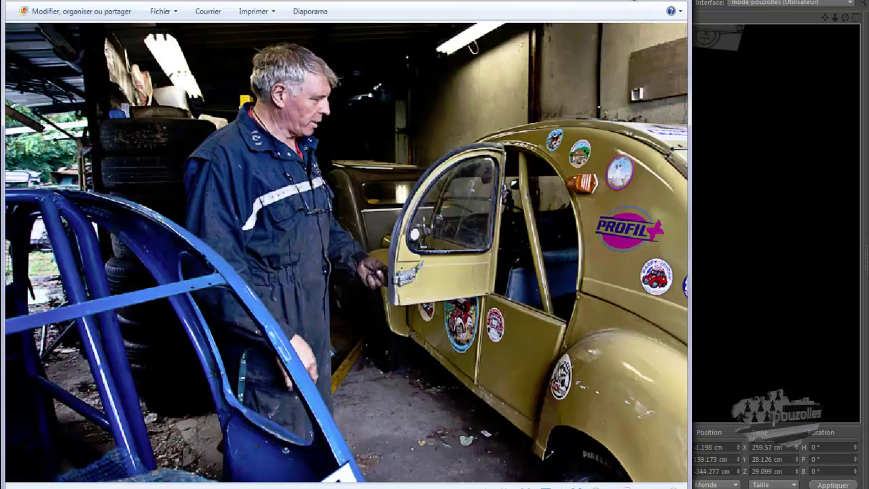
pyautogui.click(635, 0)
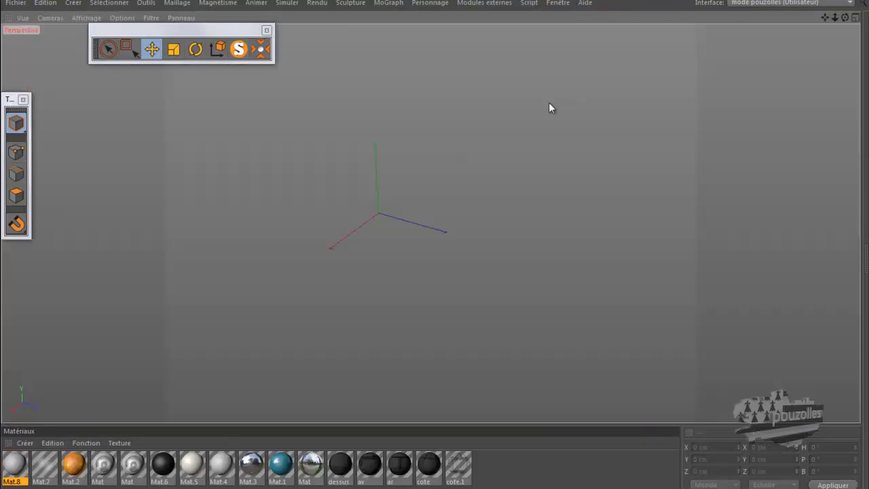